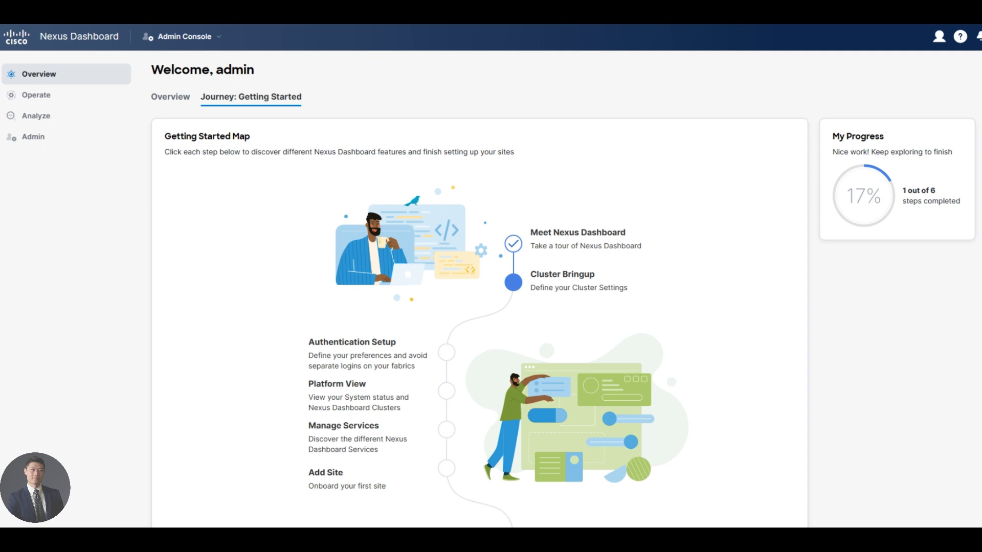
click(218, 42)
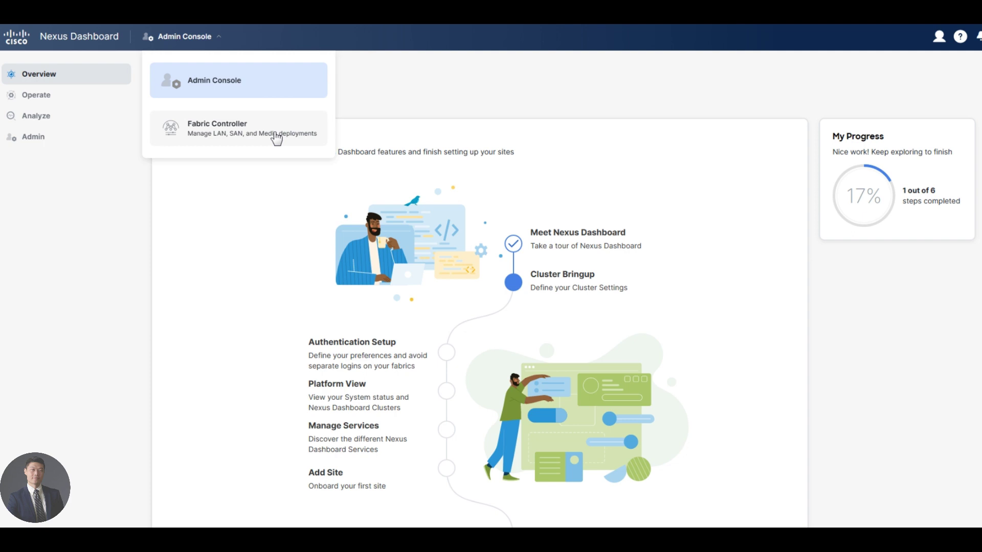
click(939, 38)
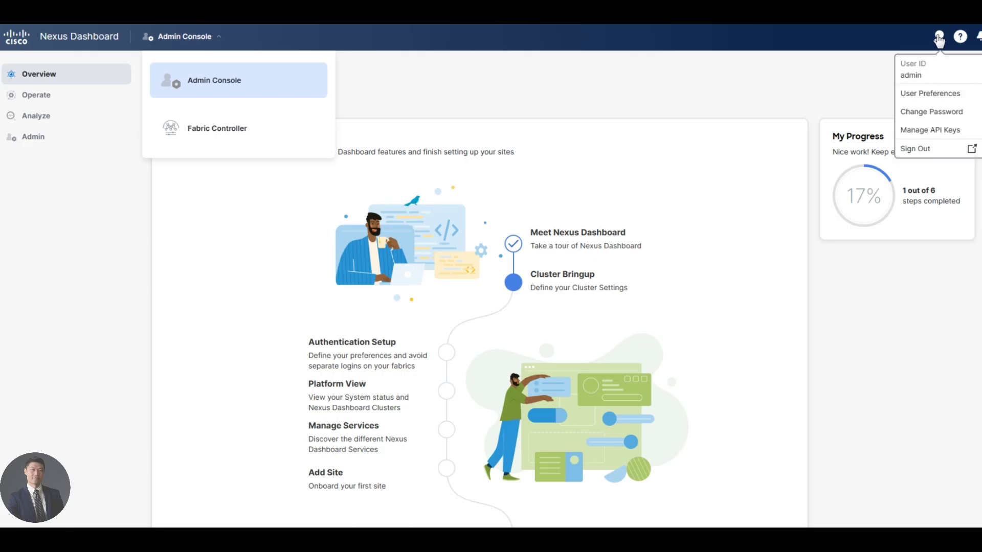
click(961, 39)
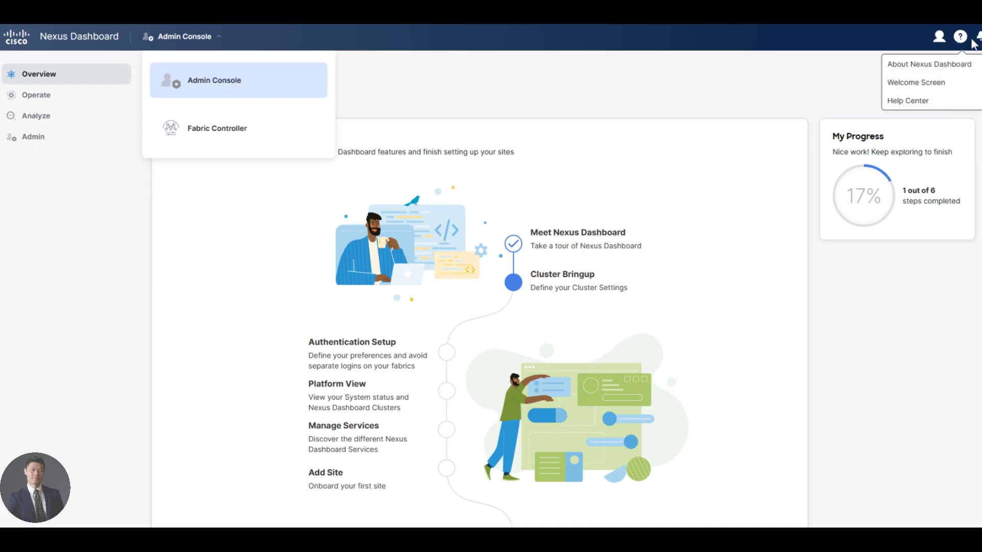
click(928, 65)
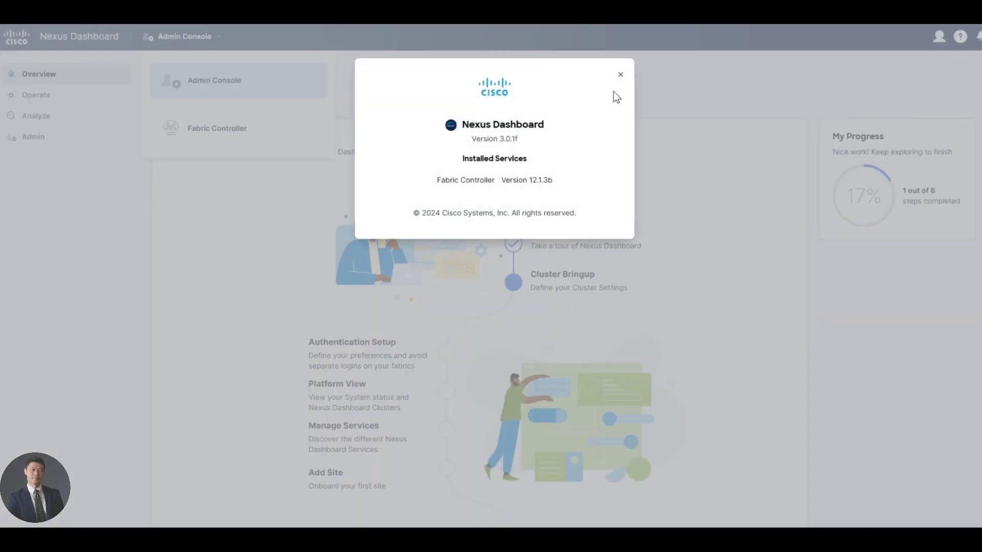
click(621, 75)
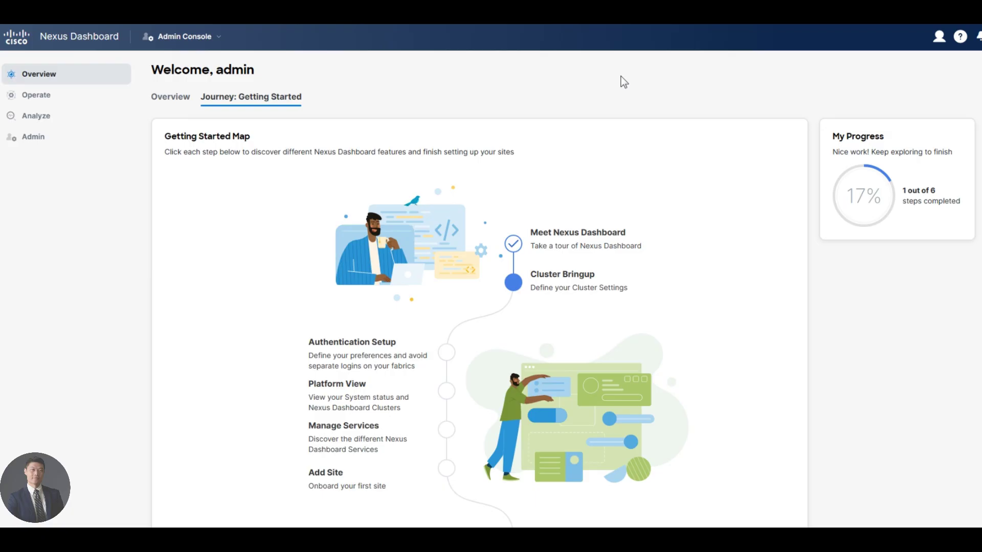
click(976, 37)
Step: Dismiss the notifications and open the Admin Console dropdown in the header to reveal the console choices
click(338, 192)
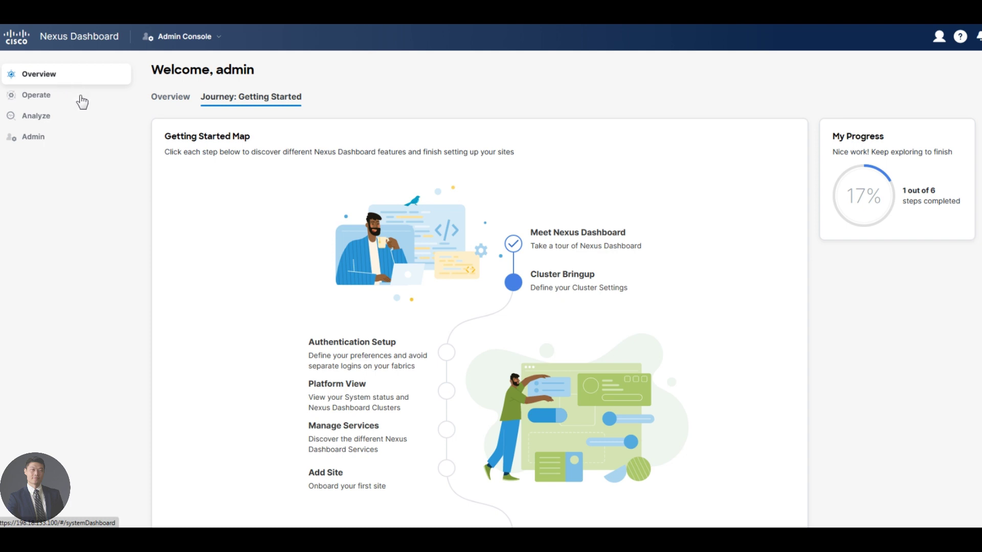
mouse_move(66, 102)
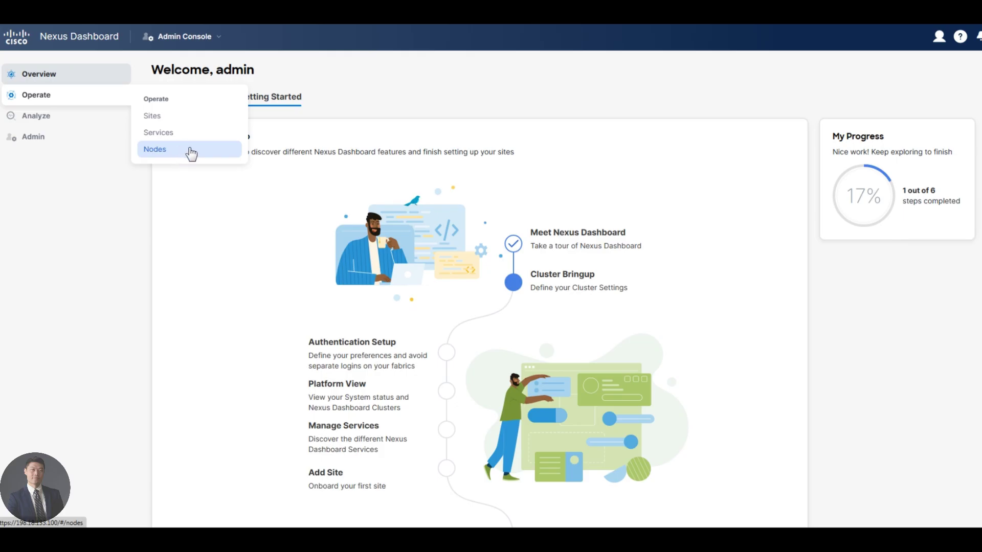
mouse_move(68, 120)
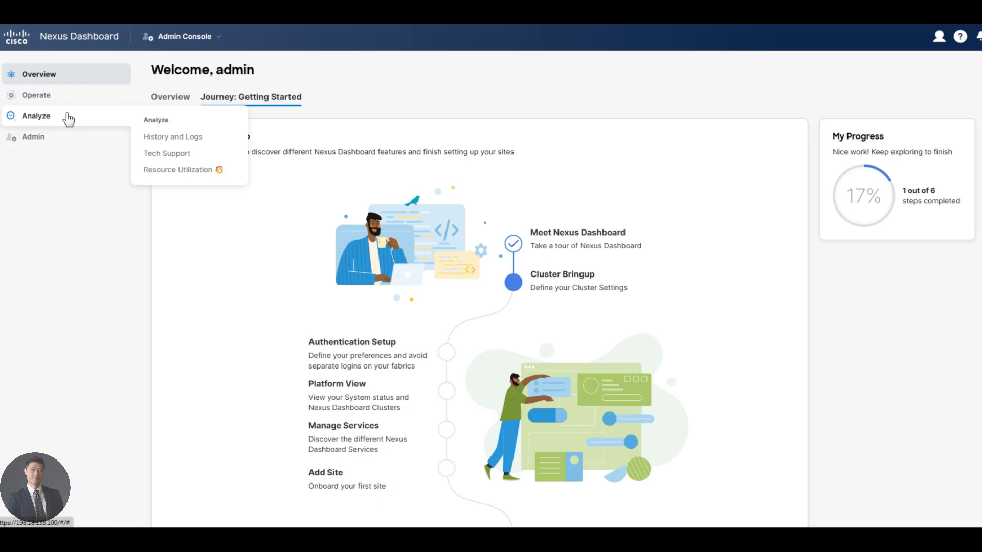
mouse_move(44, 141)
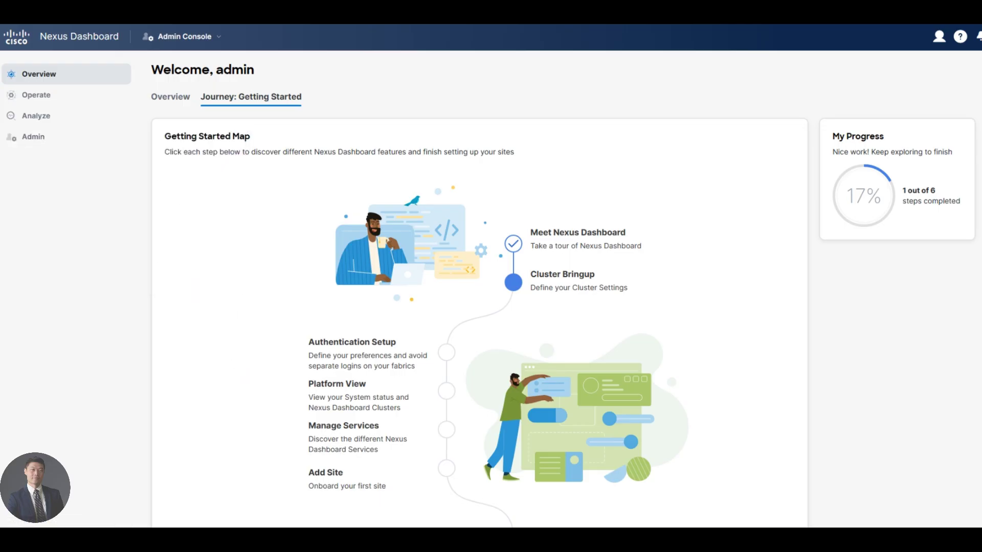
click(220, 37)
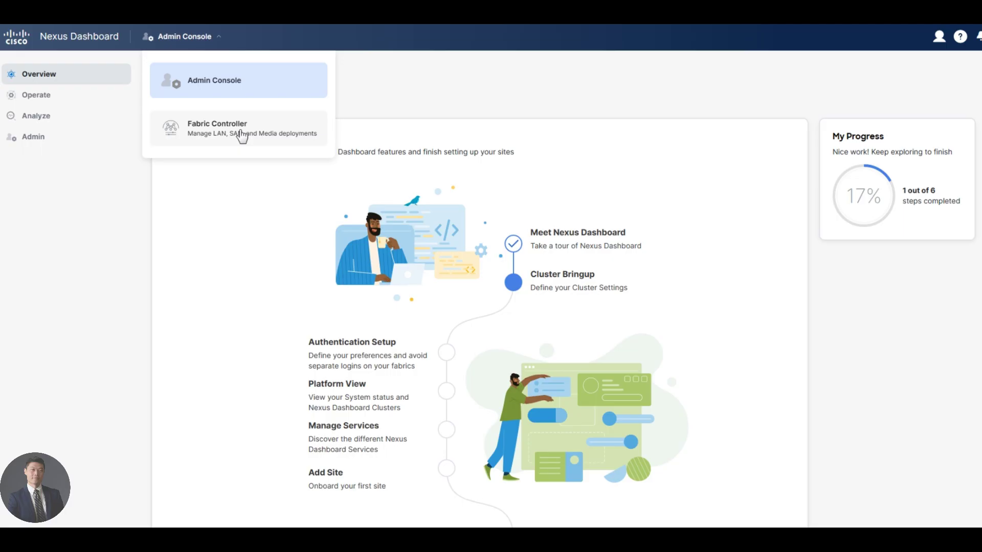
Step: Switch to the Fabric Controller dashboard, which reports no fabrics and 0 switches
click(241, 134)
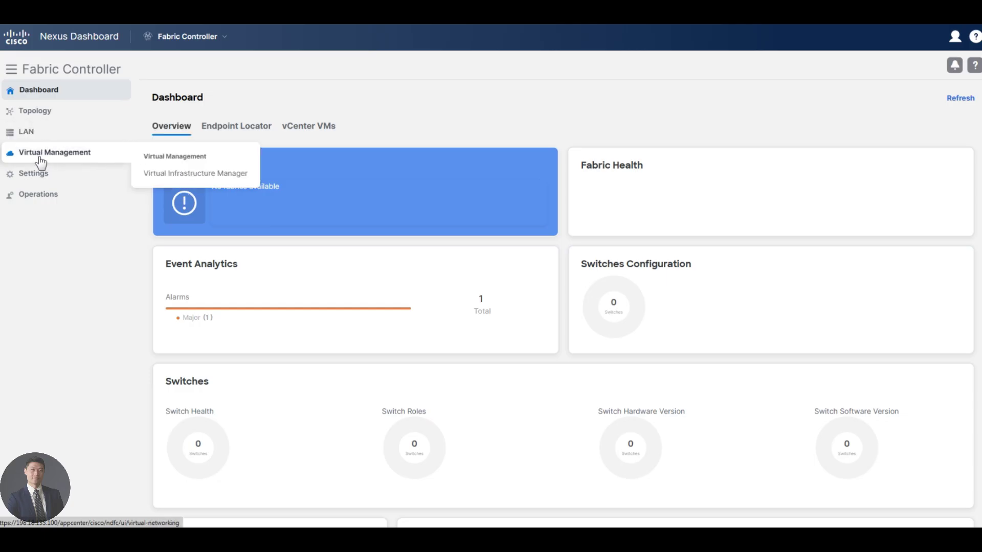
mouse_move(46, 180)
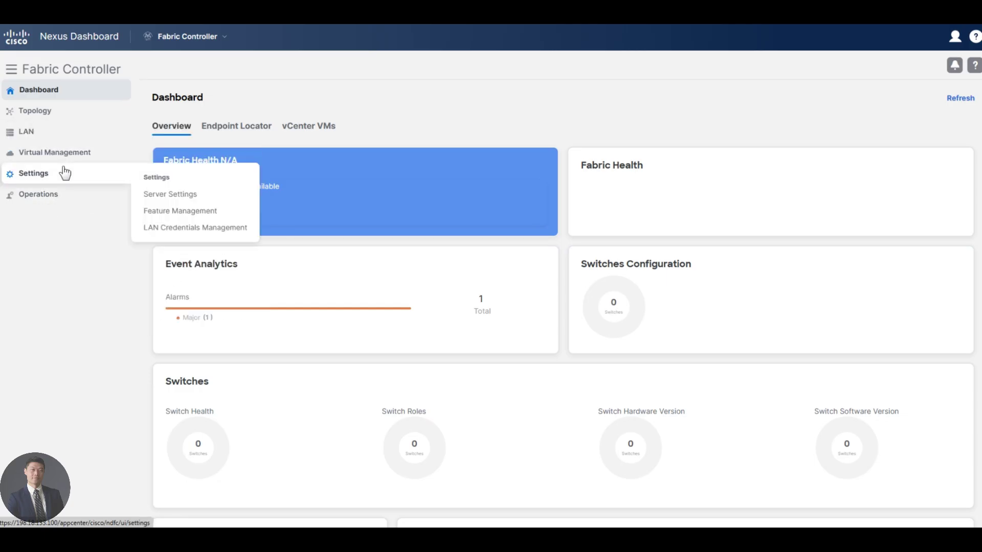
mouse_move(70, 158)
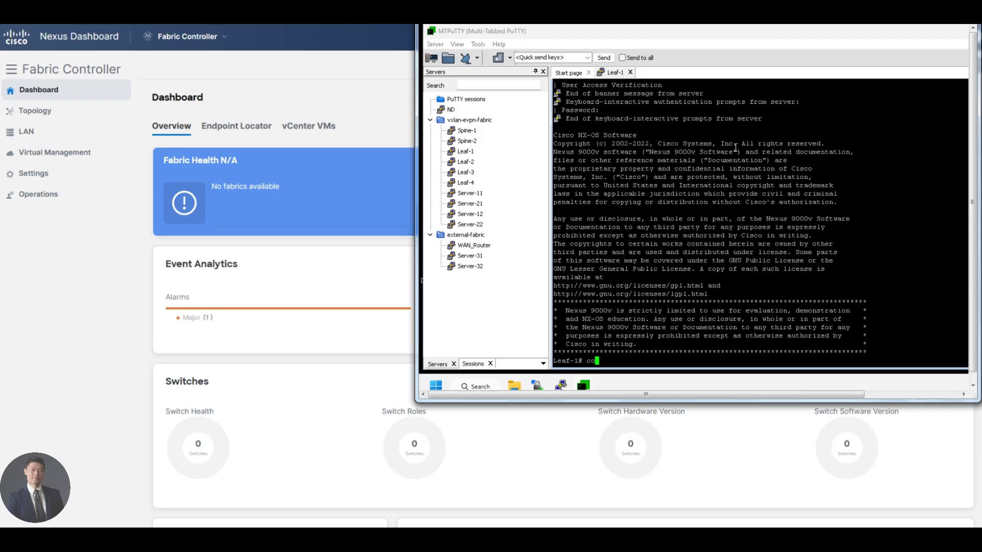
Step: Show Leaf-1's software version and enter configuration mode with conf t
text(show)
text(version)
key(Return)
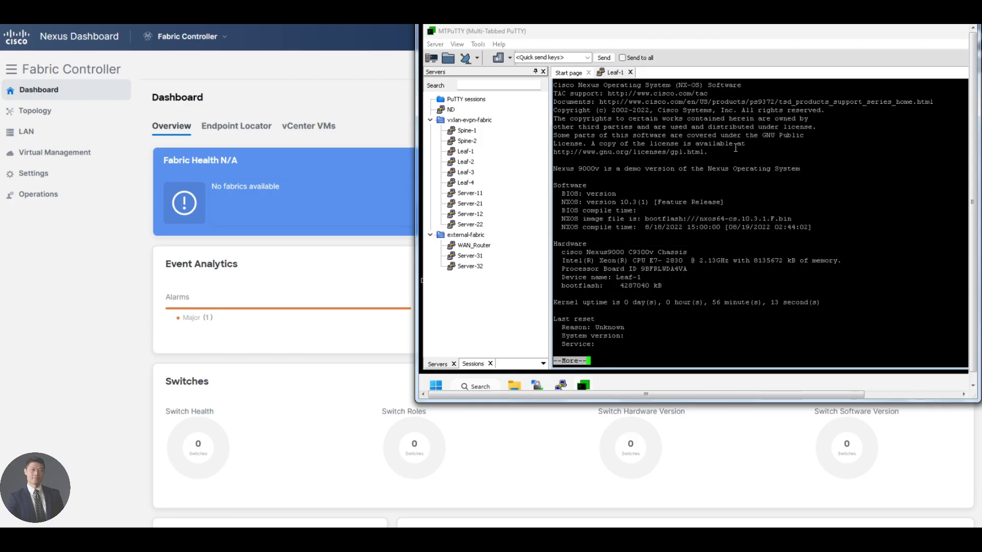
text(qconf t)
key(Return)
text(show c)
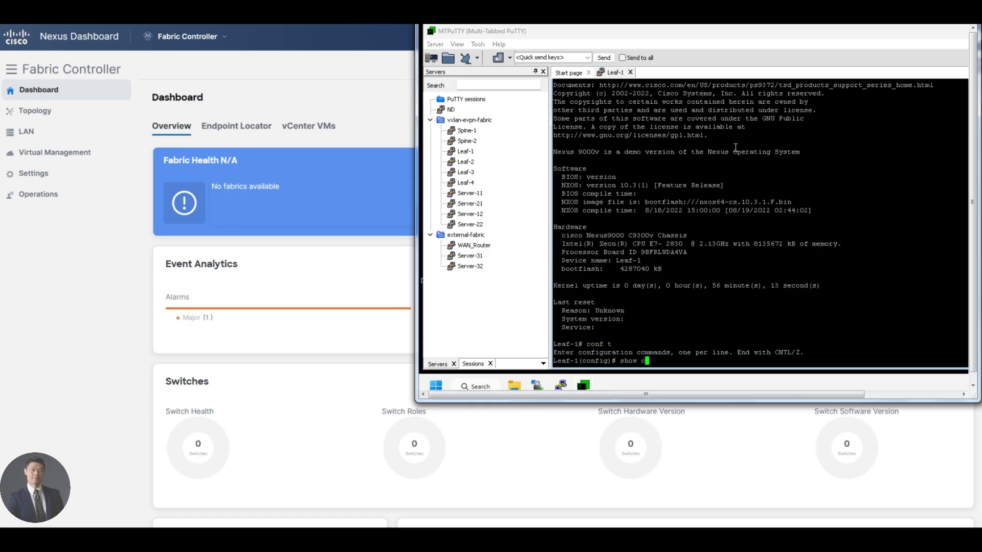
text(ersion)
key(Return)
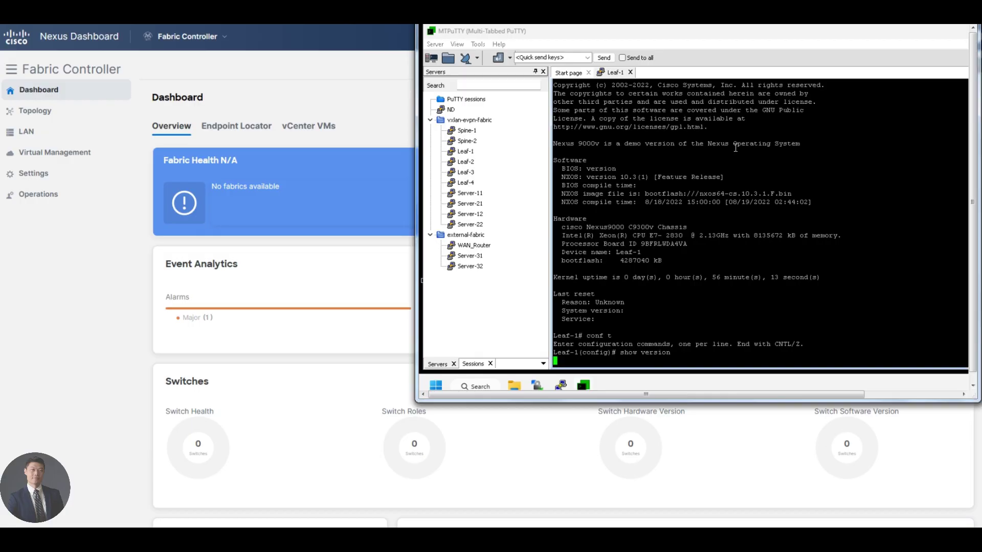
Step: List Leaf-1's installed modules and the brief IP interface summary with show module and show ip int bri
text(q)
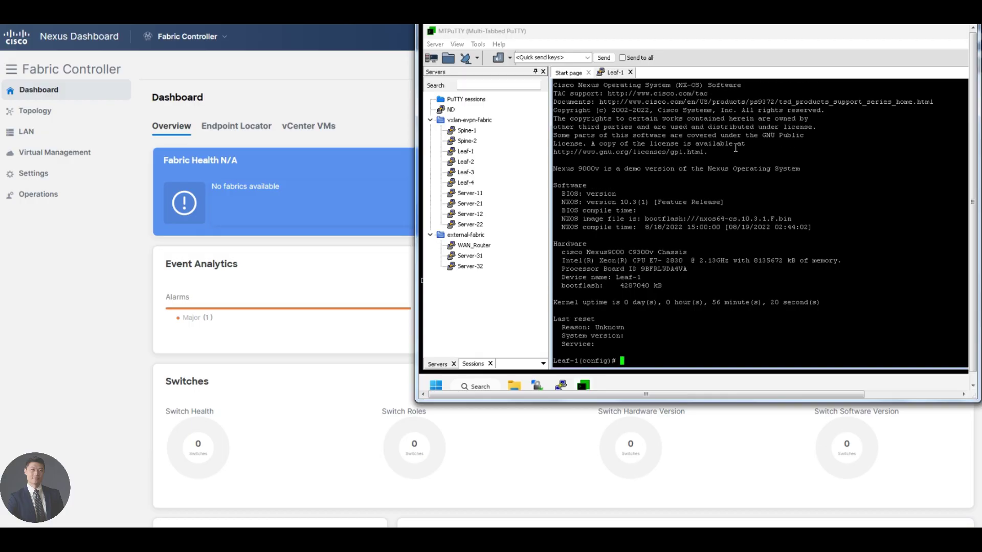
text(show module)
key(Return)
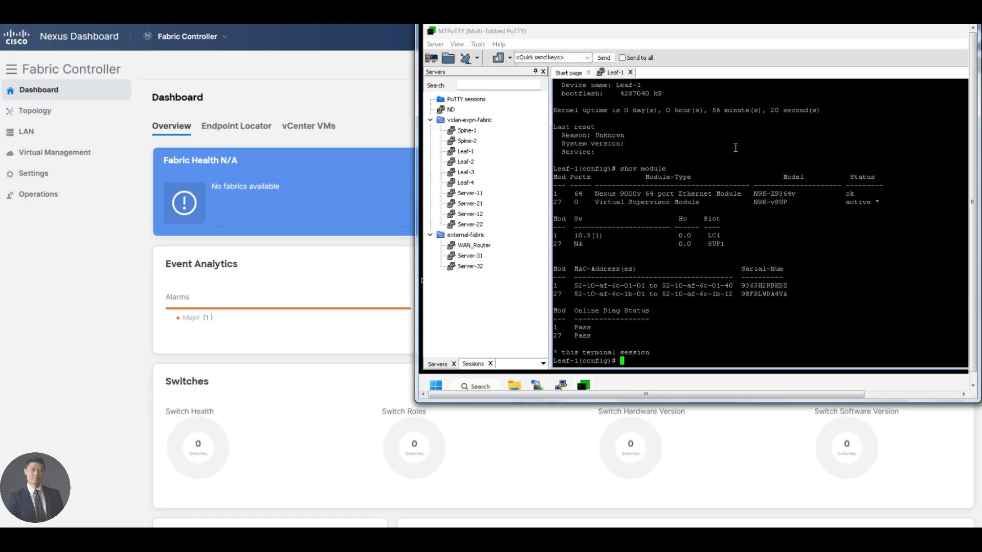
text(show ip int bri)
key(Return)
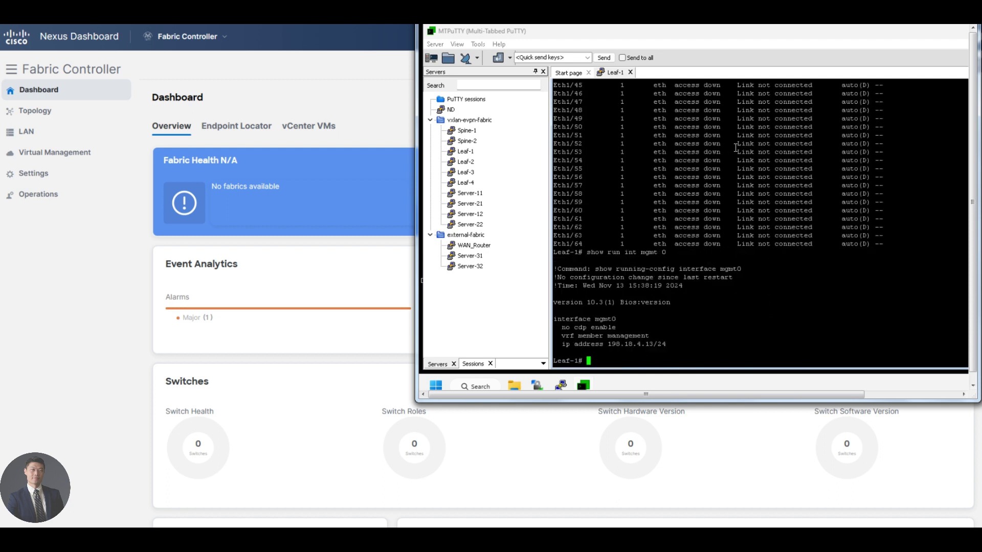
Step: Highlight mgmt0 and its 198.18.4.13/24 address line, then enter show run | s vrf context
key(Return)
key(Return)
key(Return)
key(Return)
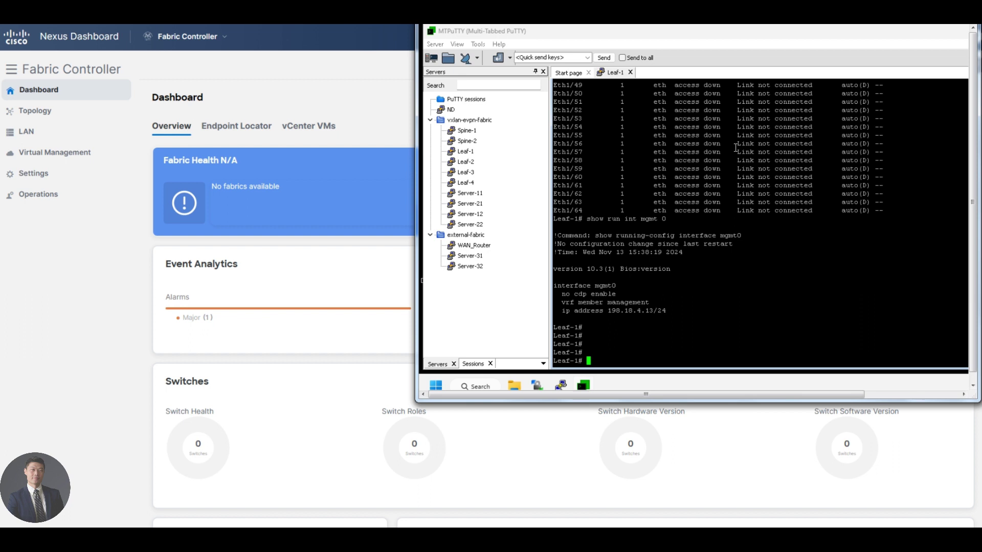
text(conf)
key(BackSpace)
key(BackSpace)
key(BackSpace)
key(BackSpace)
double_click(602, 285)
triple_click(624, 316)
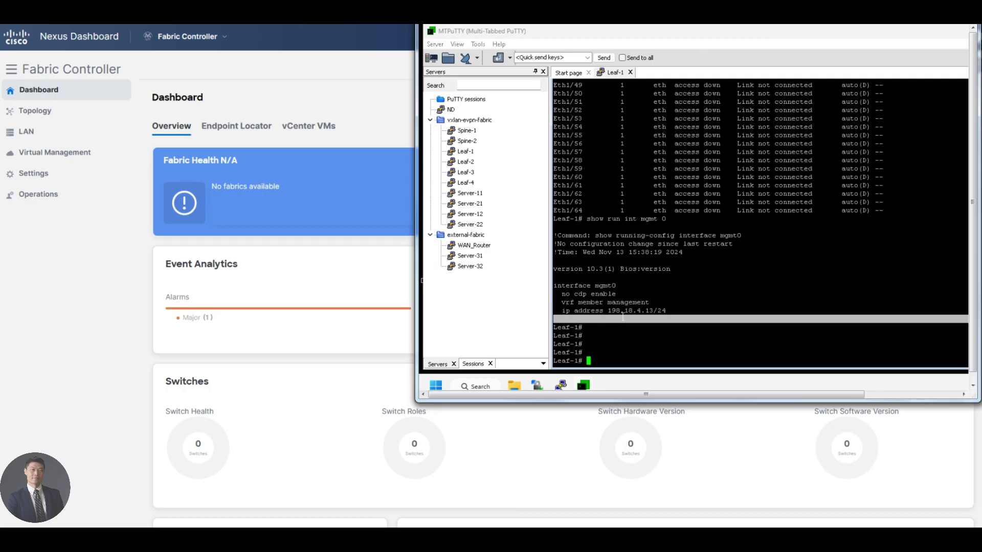
triple_click(624, 310)
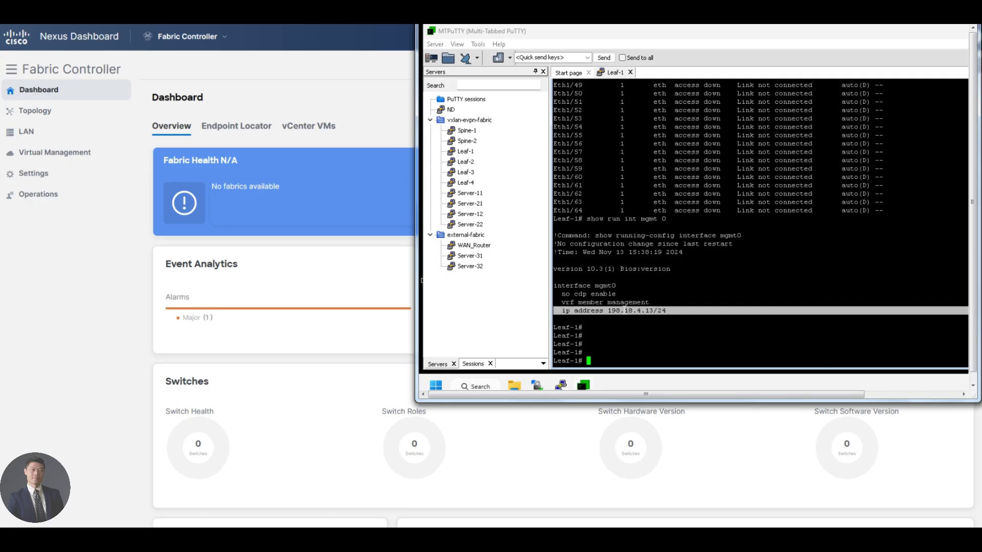
click(625, 310)
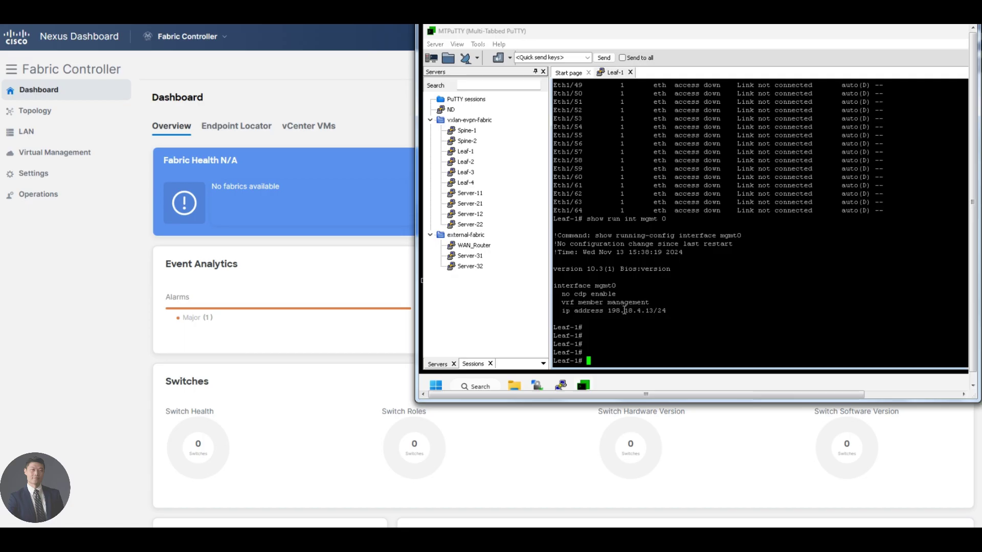
text(show run | s vrf context)
Step: Run show run | s vrf context, then rerun it edited without the pipe
key(Return)
key(Up)
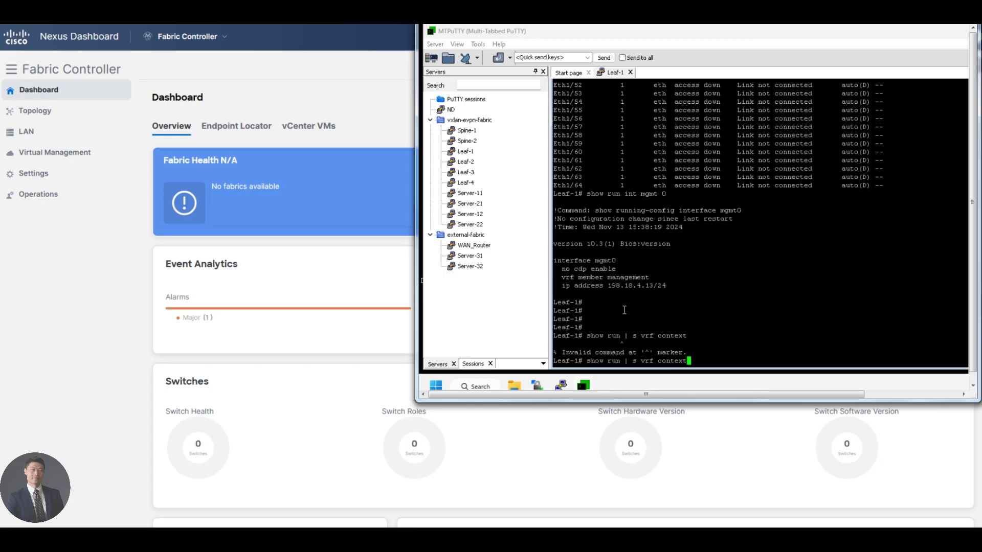
key(Left)
key(Left)
key(Left)
key(Left)
key(Left)
key(Left)
key(Left)
key(Left)
key(Left)
key(Left)
key(Left)
key(Left)
key(Left)
key(Left)
key(BackSpace)
key(Return)
Step: Run show run vrf management to show the default route 0.0.0.0/0 via 198.18.4.1
text(show run vrf)
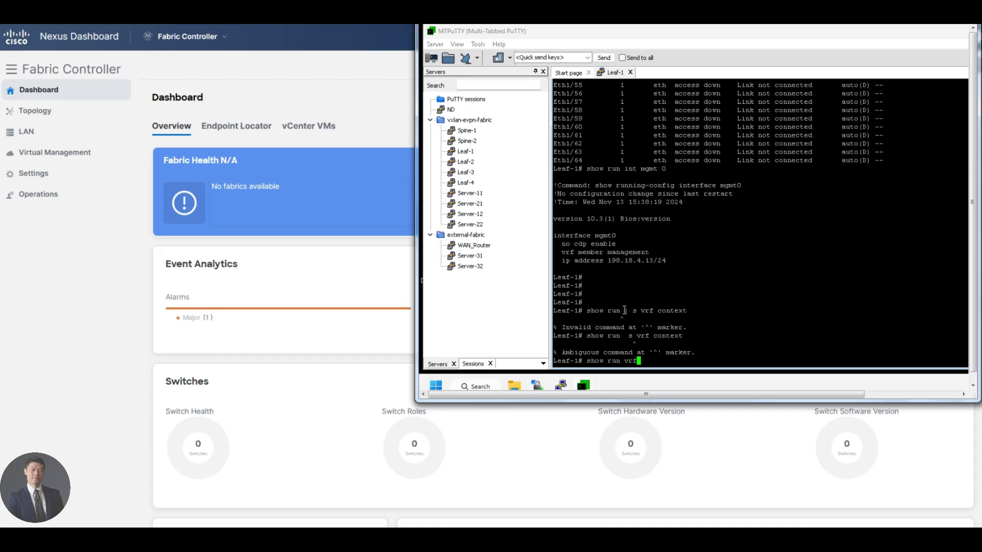
key(Return)
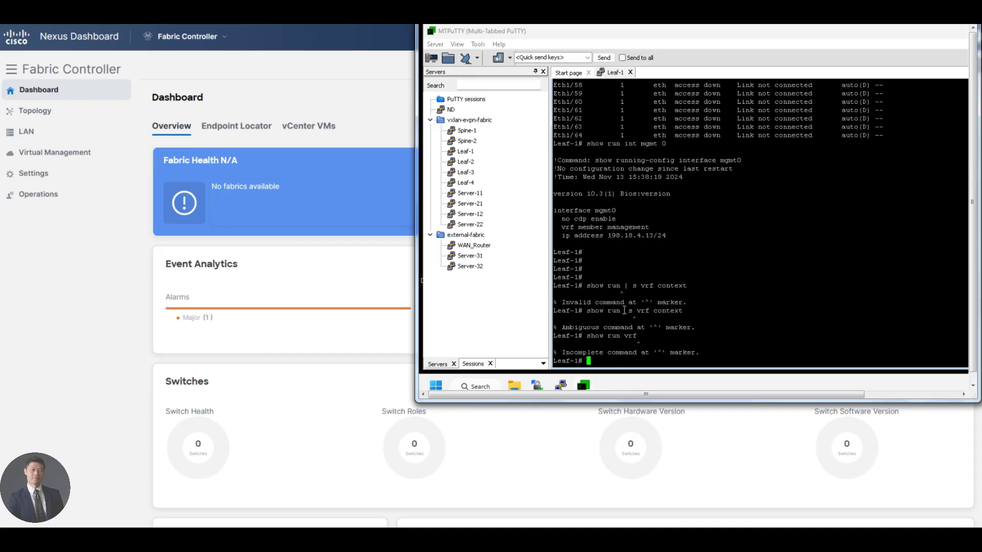
key(Up)
text(?)
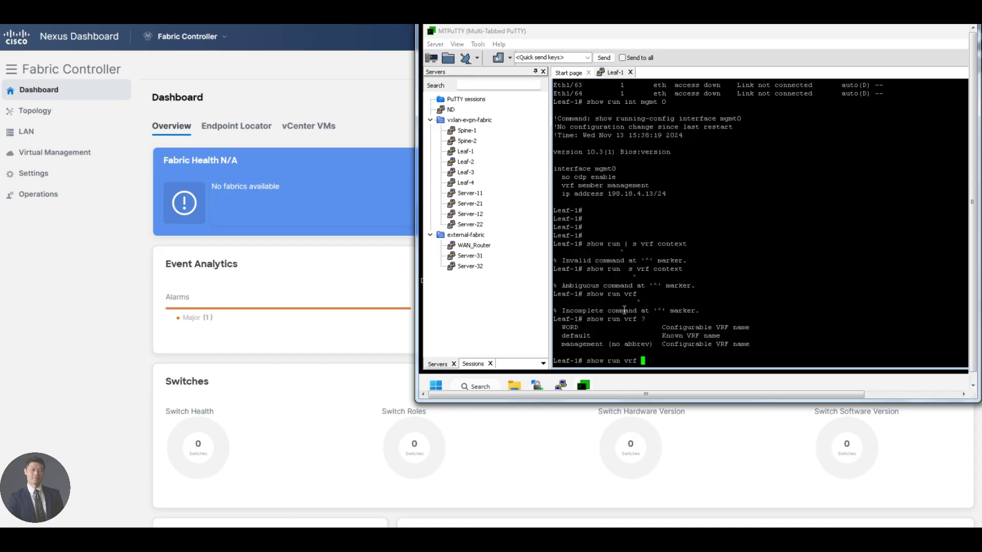
text(mgm)
key(BackSpace)
text(a)
key(BackSpace)
key(BackSpace)
text(anagement)
key(Return)
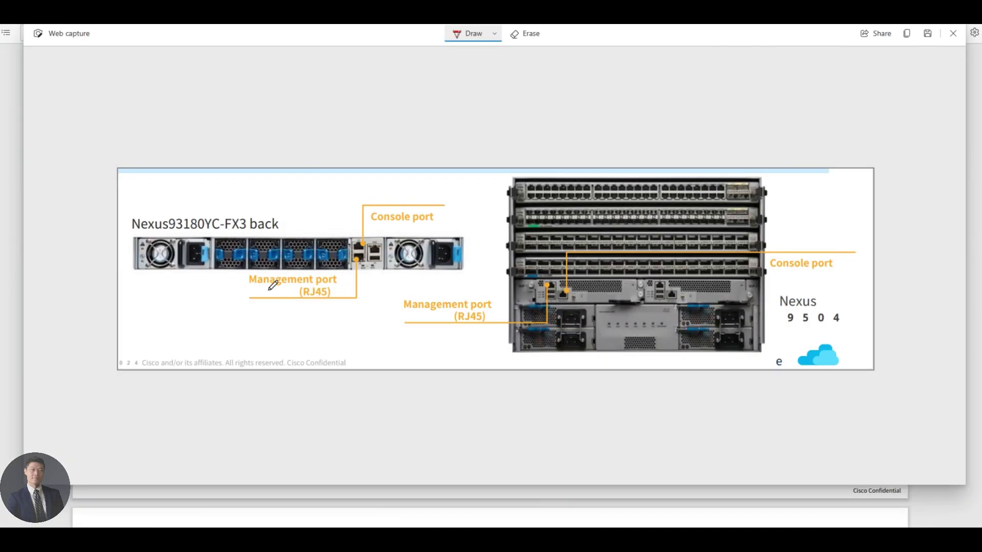
Step: Ink 'mgmt0' by the management port, circle the management and console ports, and underline RJ45 and 931
mouse_move(343, 283)
mouse_down()
mouse_move(393, 277)
mouse_move(355, 251)
mouse_move(351, 262)
mouse_up()
drag(305, 299, 320, 299)
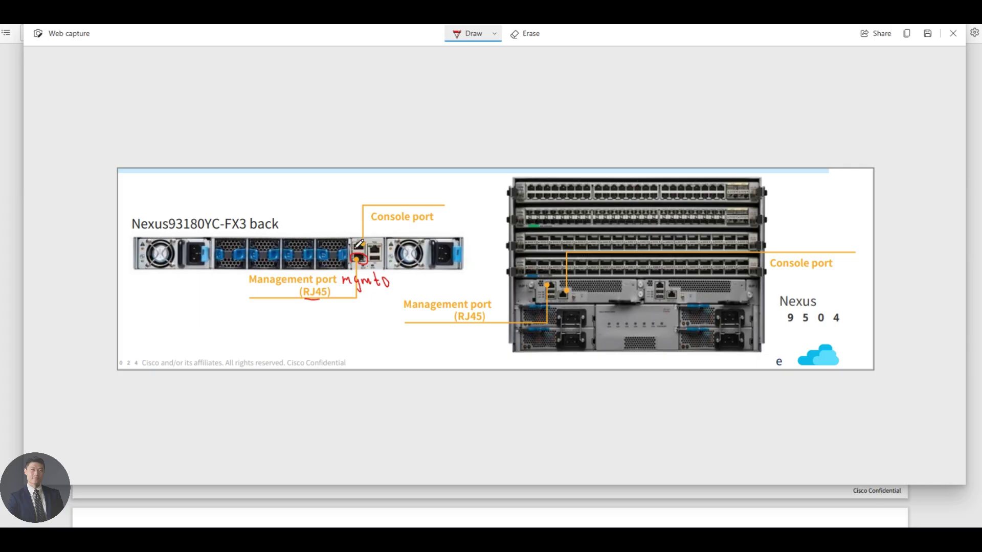
mouse_move(359, 244)
mouse_down()
mouse_move(351, 238)
mouse_move(364, 247)
mouse_up()
drag(171, 232, 190, 231)
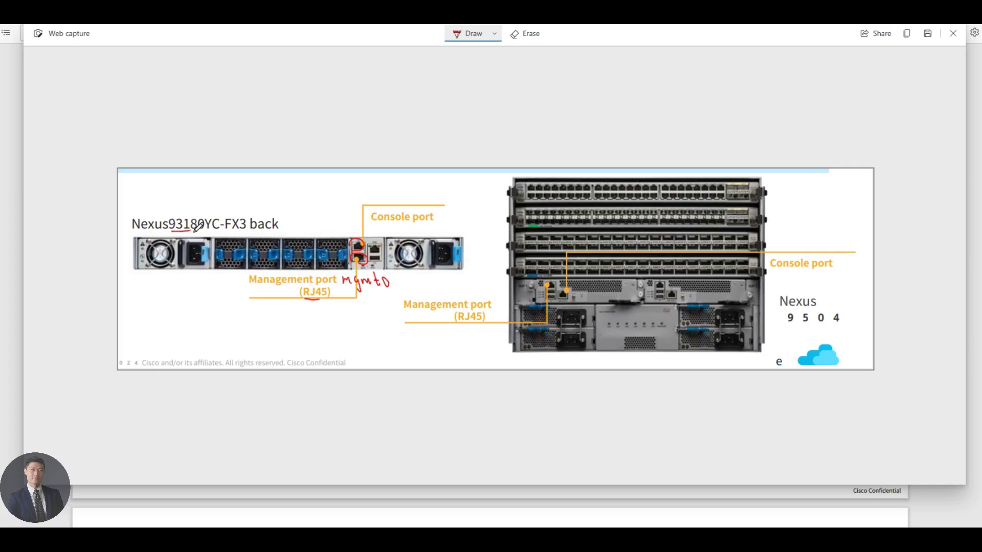
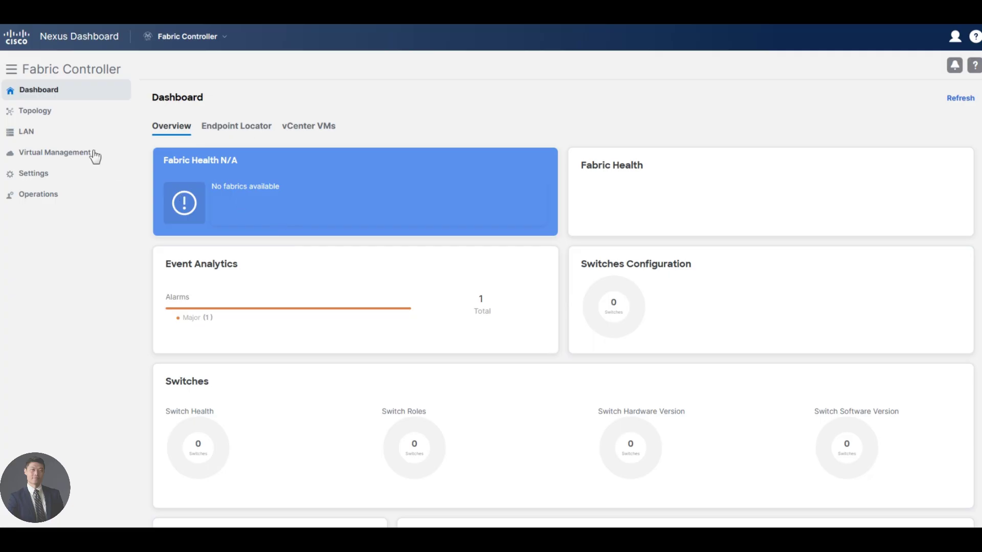
Step: Open the LAN Fabrics list, which shows no fabrics yet
mouse_move(44, 133)
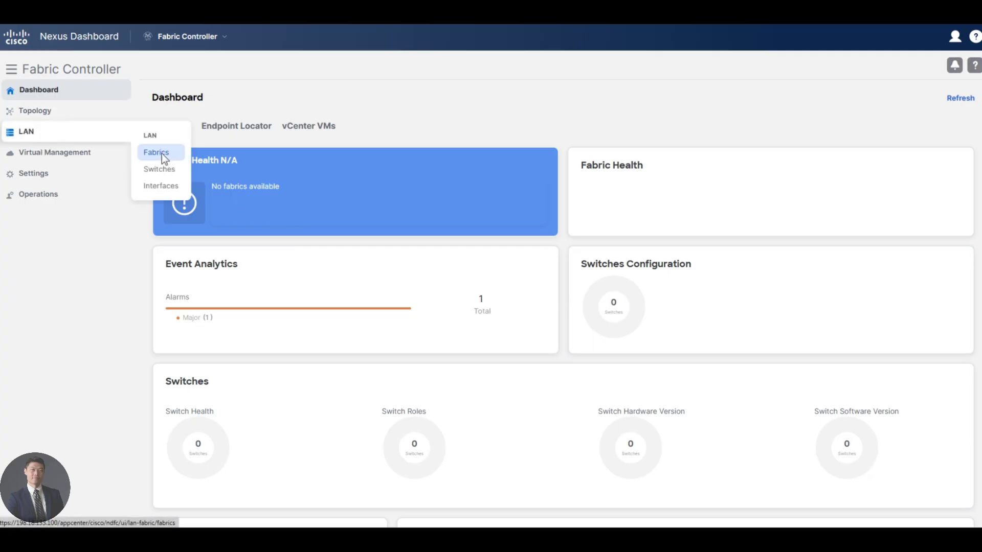
click(162, 153)
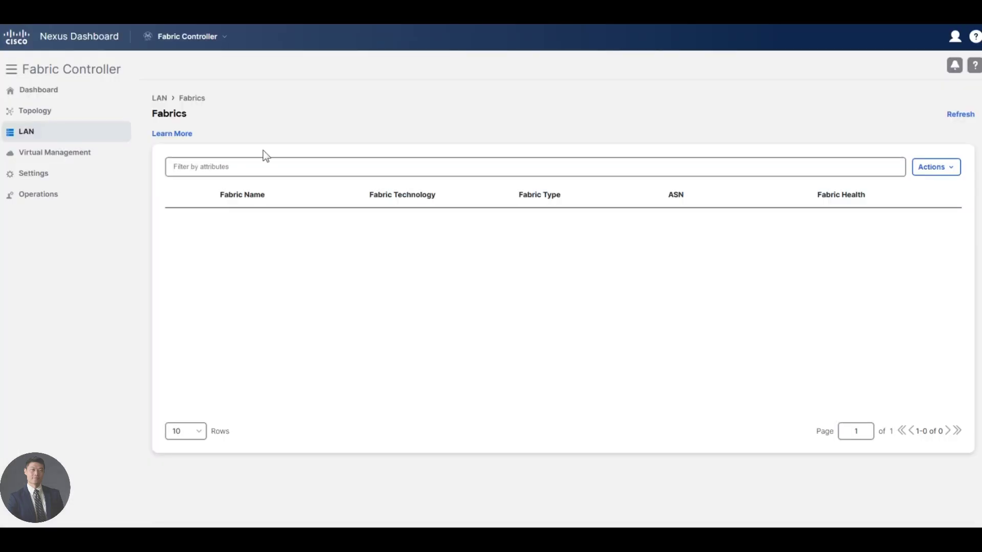
mouse_move(111, 163)
Step: Start a new fabric and name it xvlan-evpn-fabric
click(940, 171)
click(921, 189)
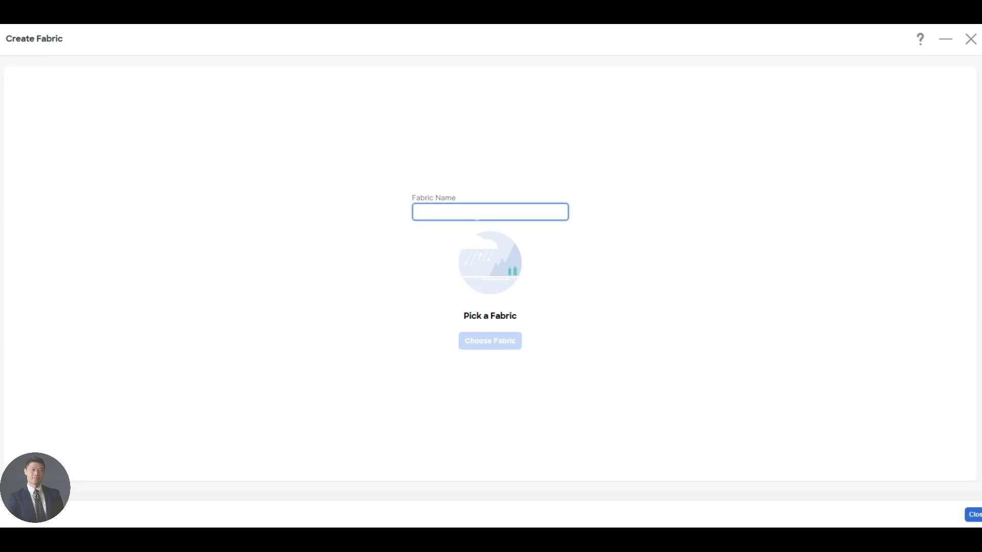
text(xvlan-epv)
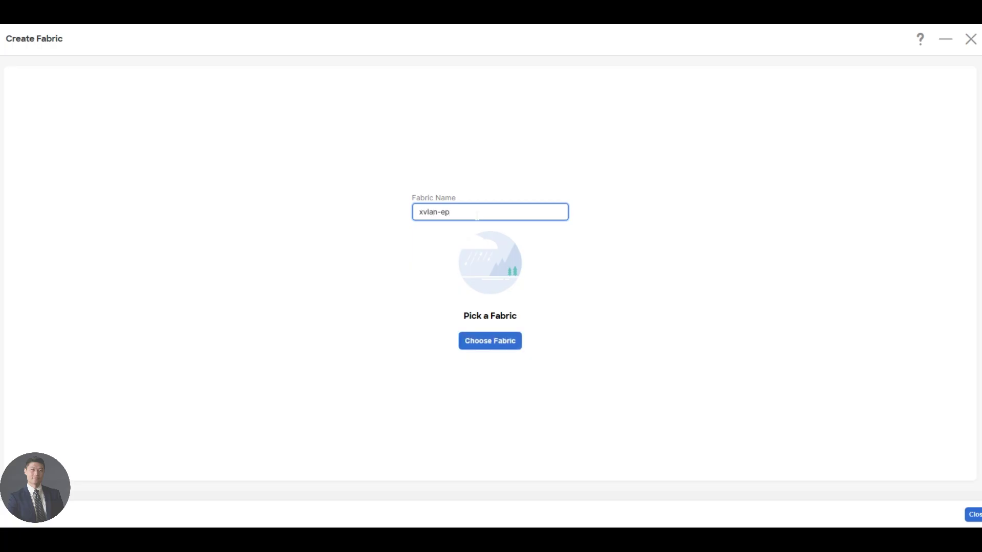
key(BackSpace)
text(vpn-fabric)
Step: Pick Data Center VXLAN EVPN as the fabric type to load its General Parameters
click(504, 343)
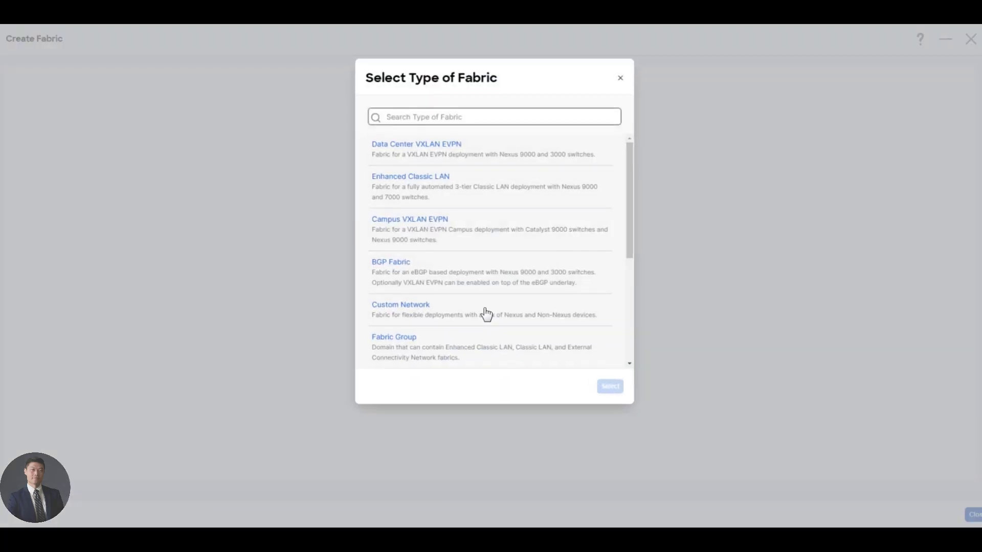
click(437, 161)
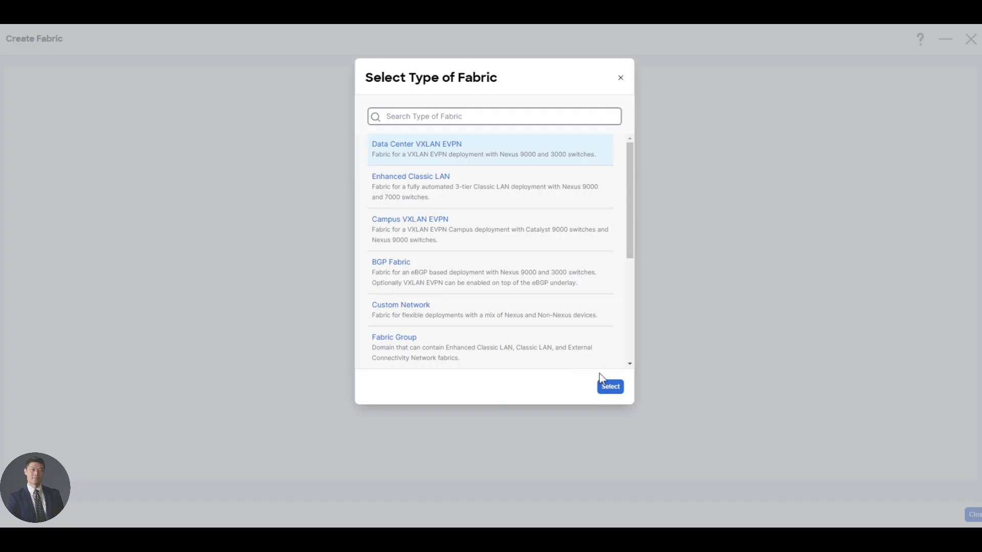
click(611, 386)
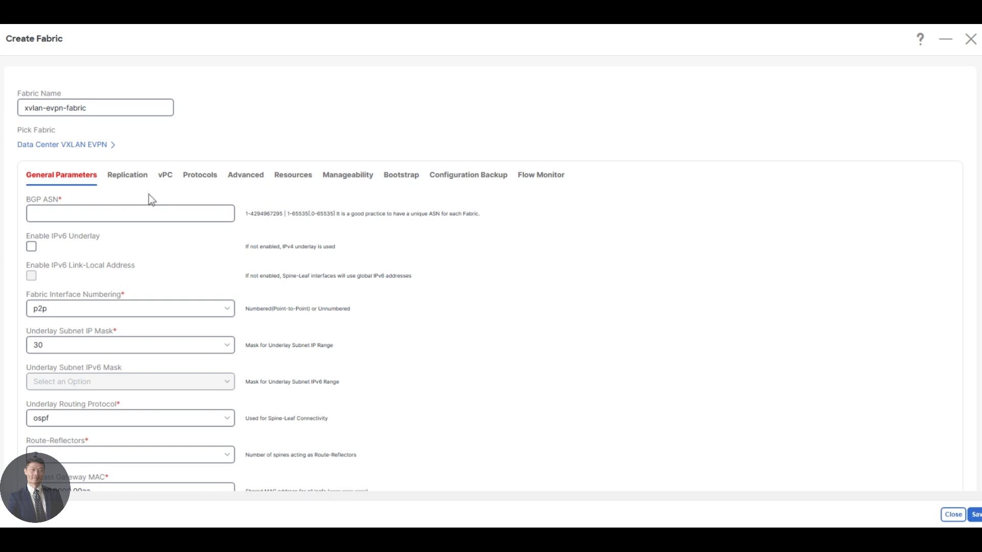
click(123, 177)
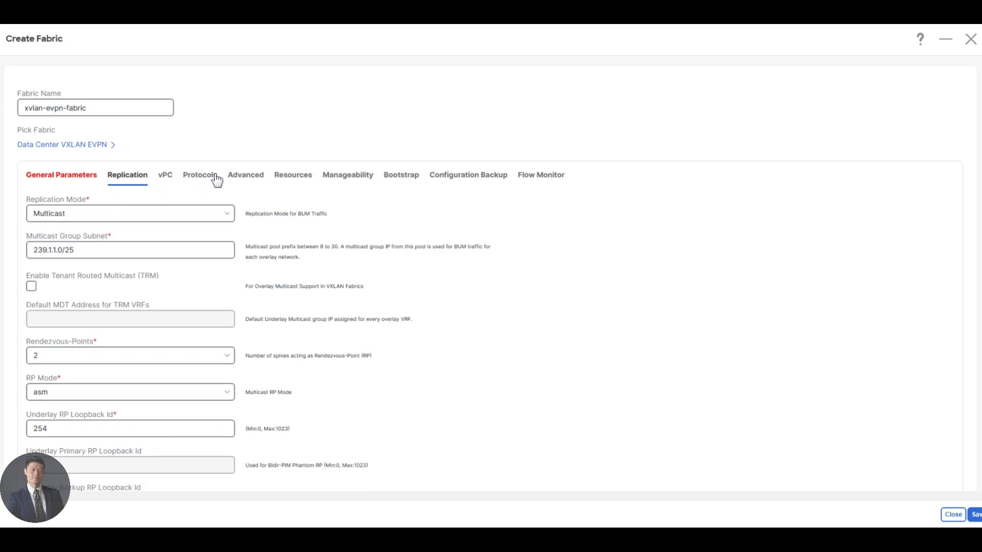
click(165, 178)
click(208, 177)
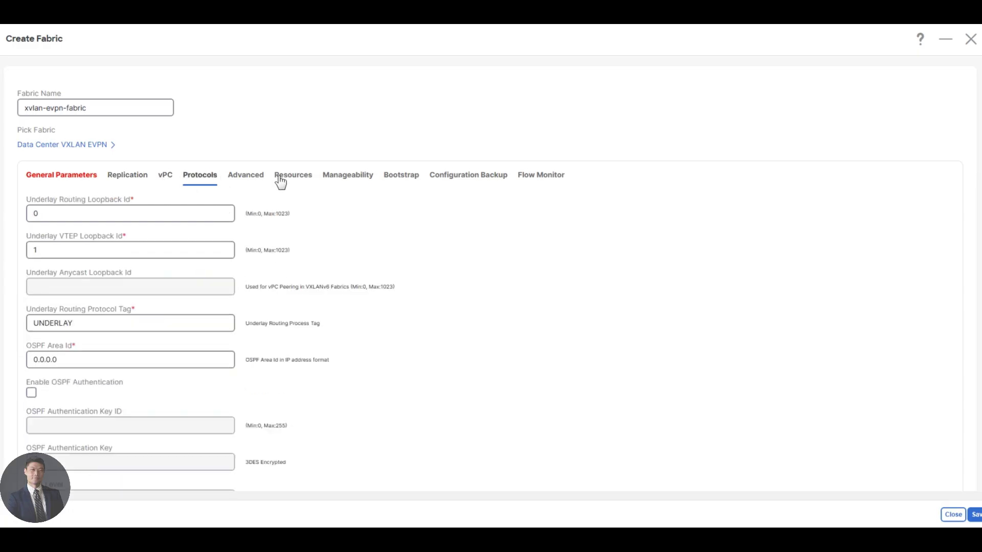
click(313, 179)
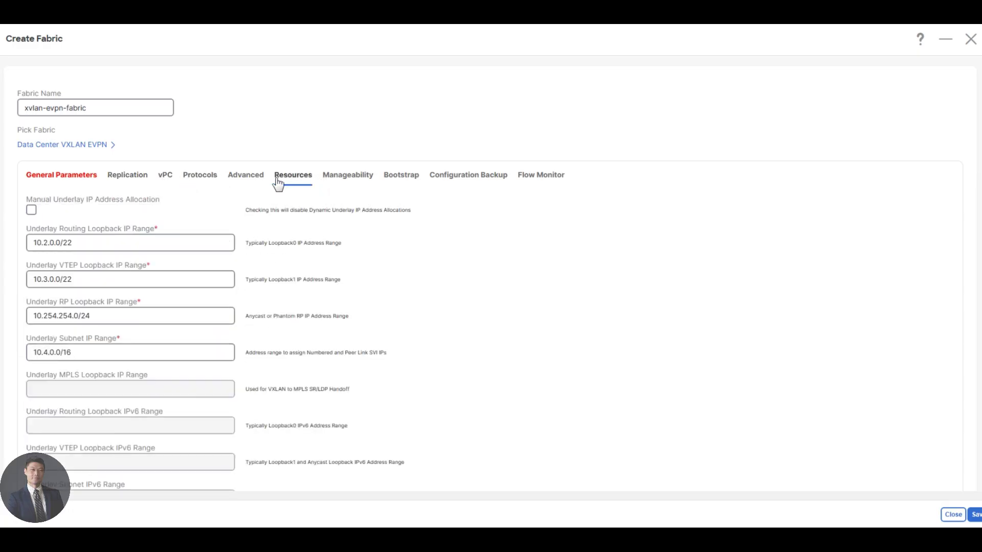
click(346, 181)
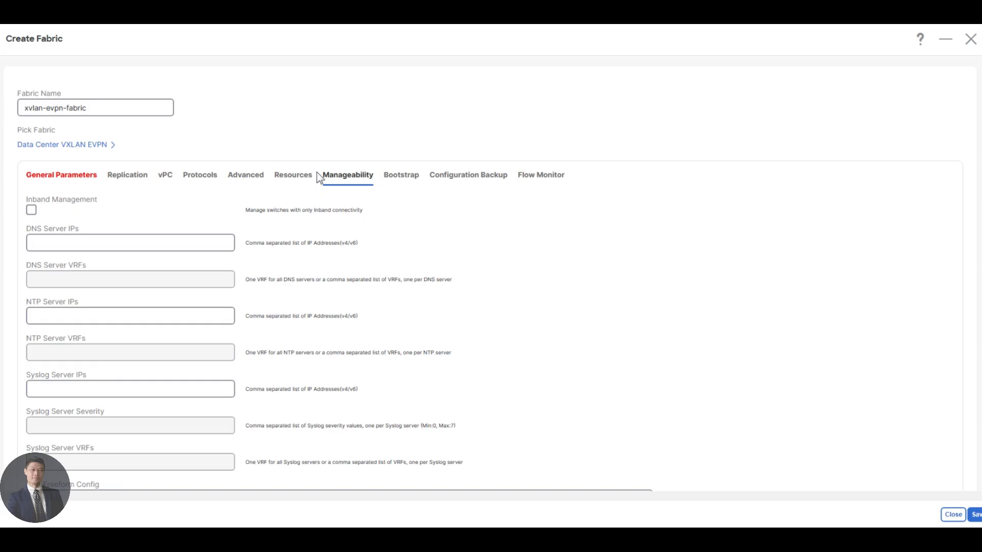
click(69, 184)
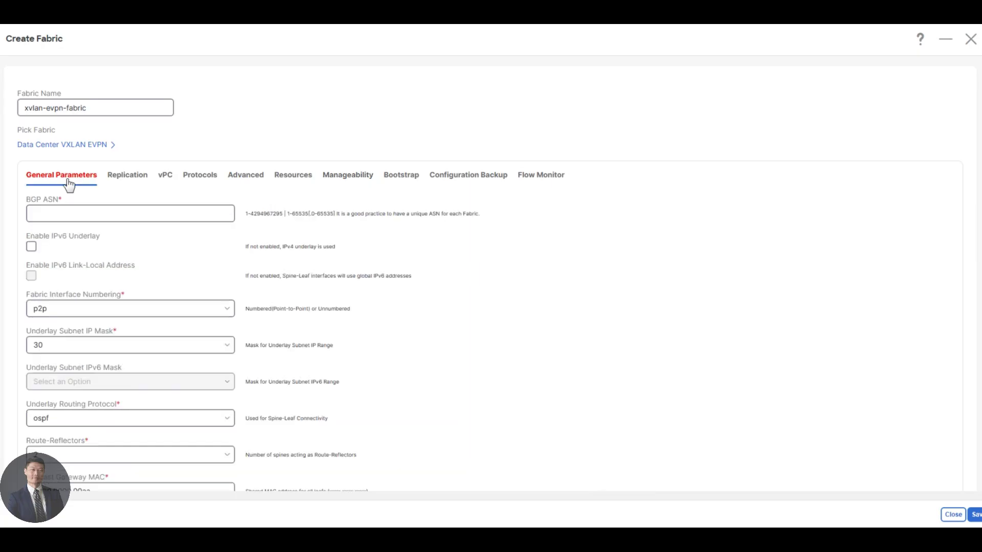
Step: Set BGP ASN 65001, unnumbered interface numbering and underlay subnet mask 31
click(54, 215)
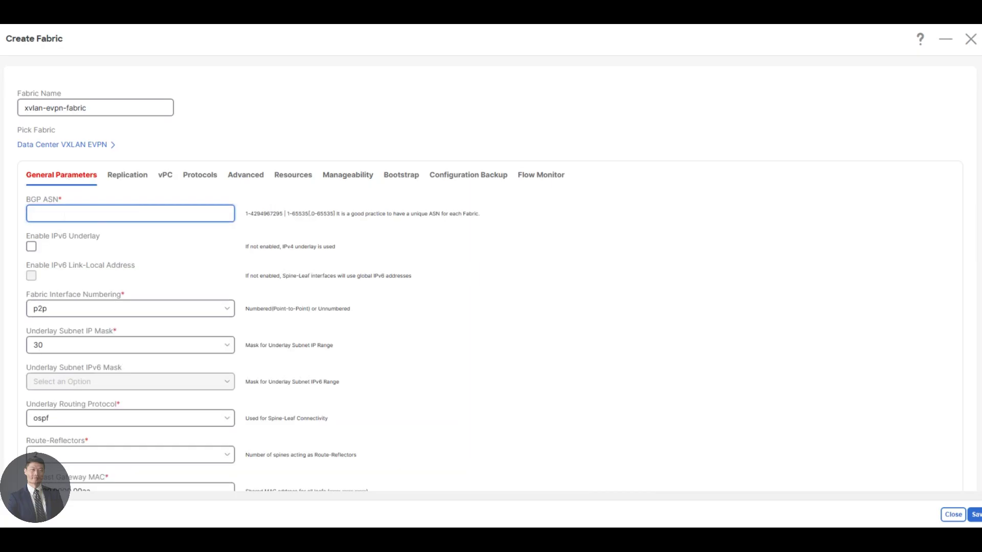
text(65001)
scroll(72, 256, down, 1)
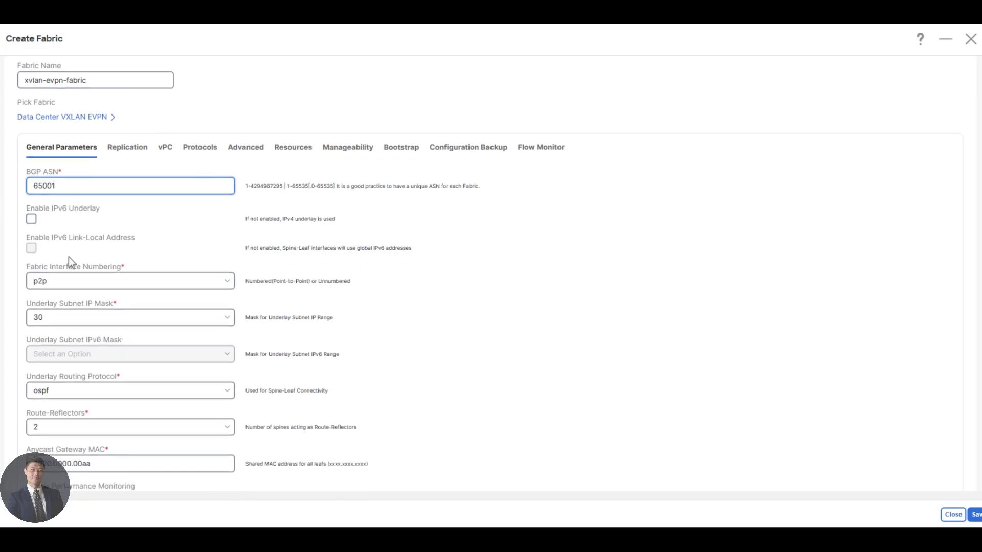
click(80, 283)
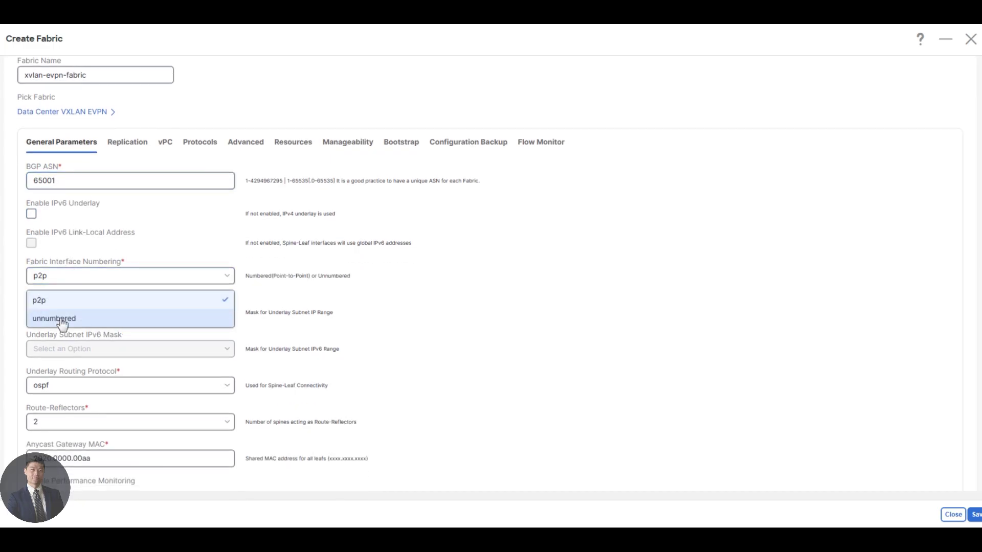
click(65, 319)
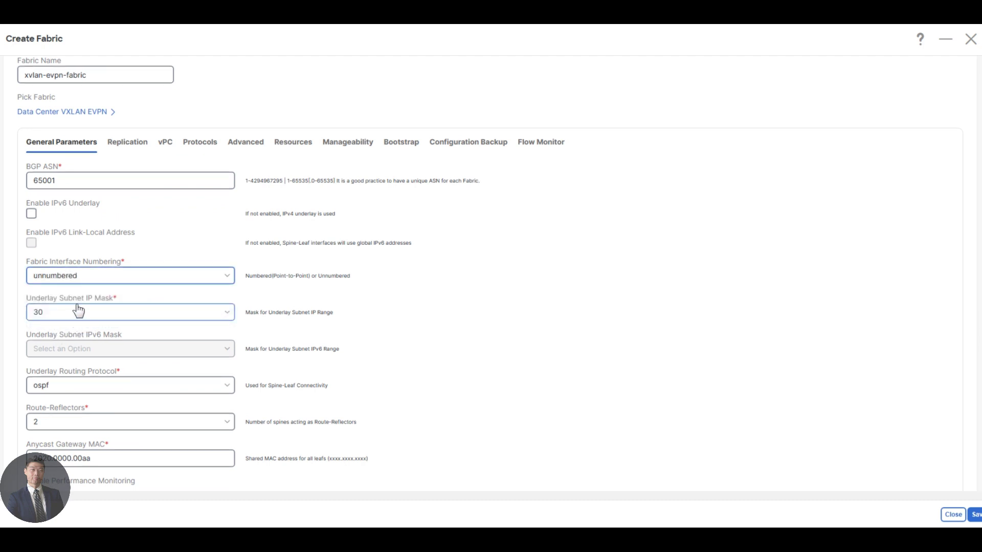
click(76, 310)
click(37, 355)
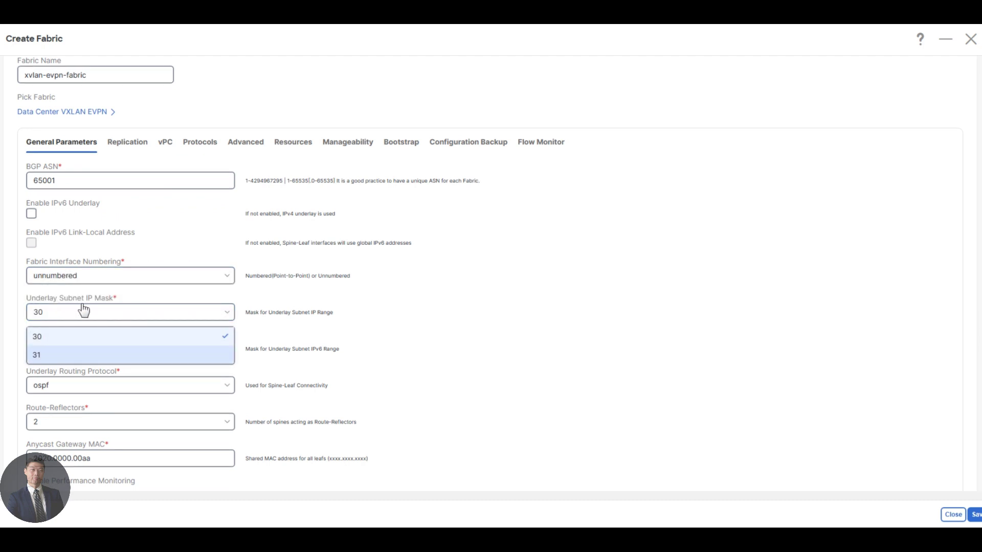
click(89, 309)
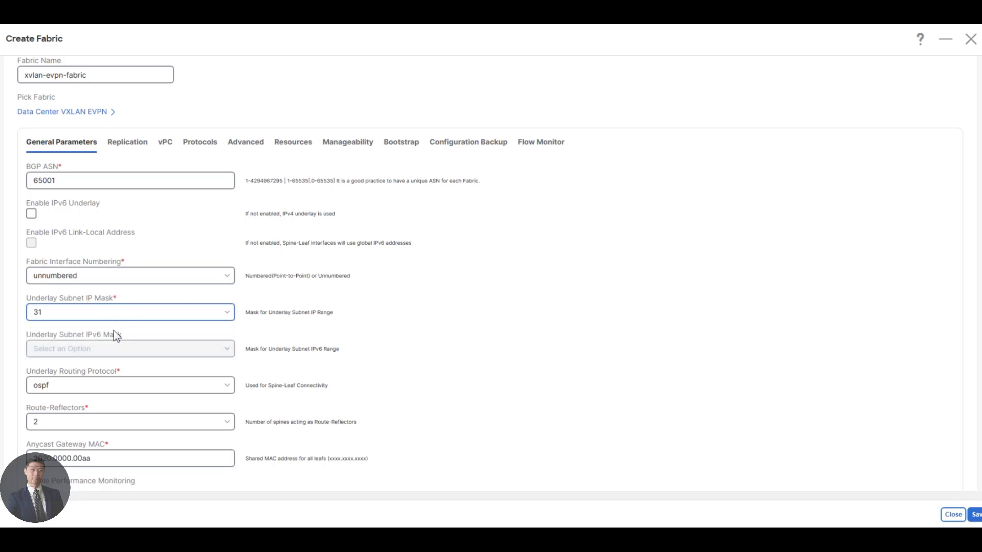
Step: Check the anycast gateway MAC value and leave it unchanged
scroll(114, 348, down, 1)
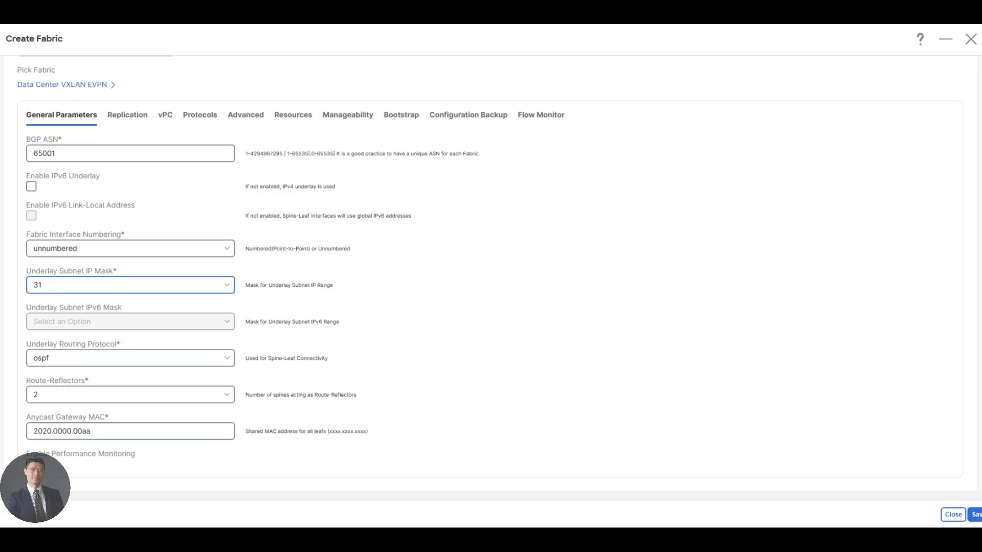
double_click(62, 431)
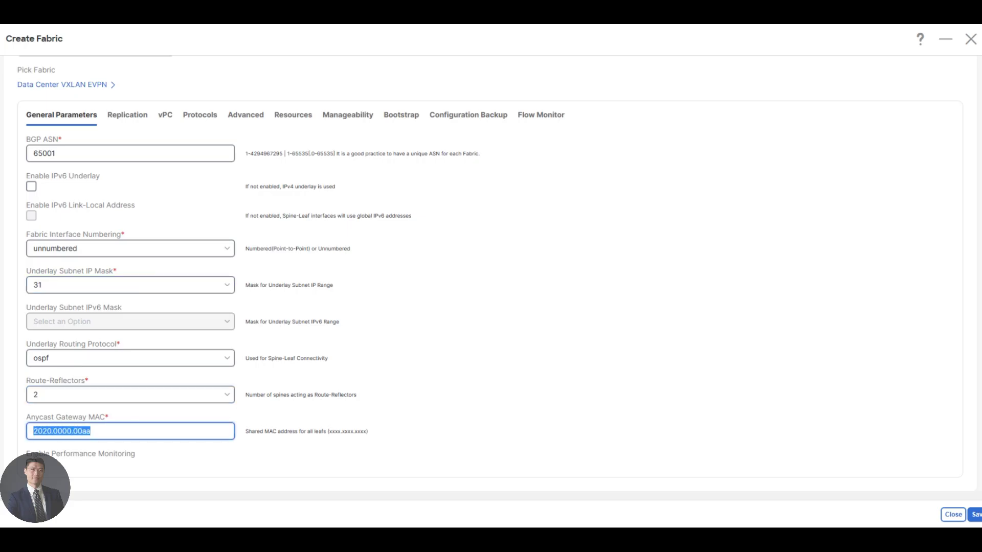
click(92, 431)
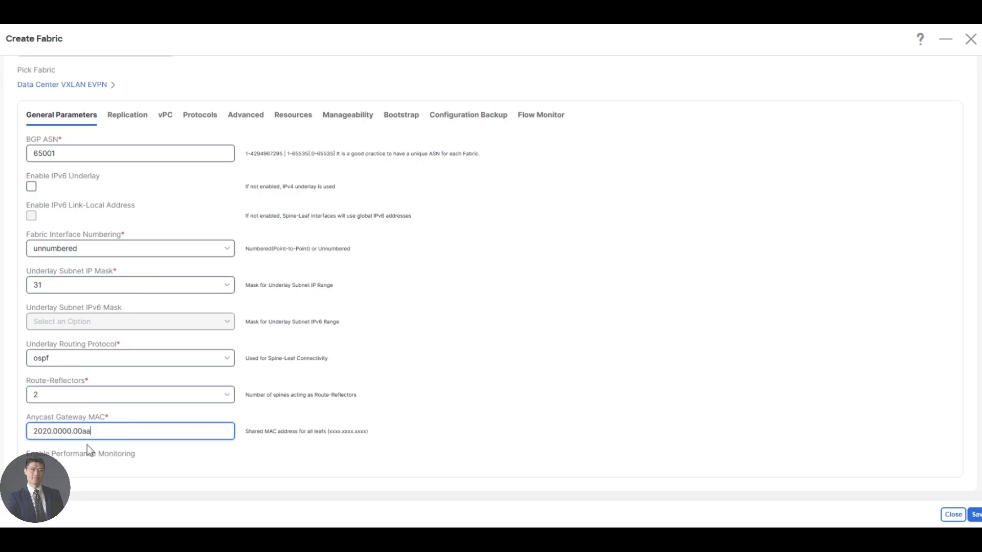
click(31, 465)
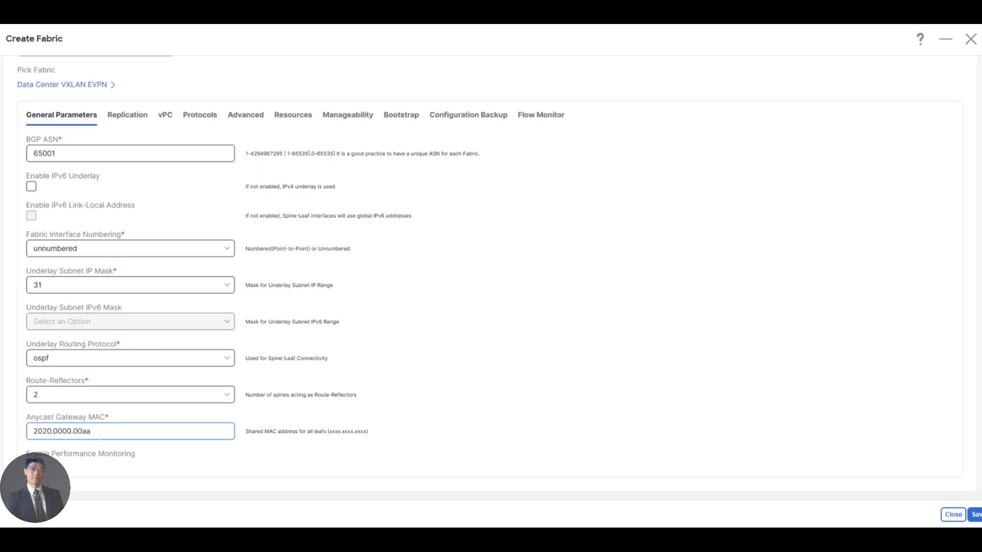
Step: Review Replication defaults: Multicast, 239.1.1.0/25, 2 rendezvous points, asm, RP loopback 254
click(120, 122)
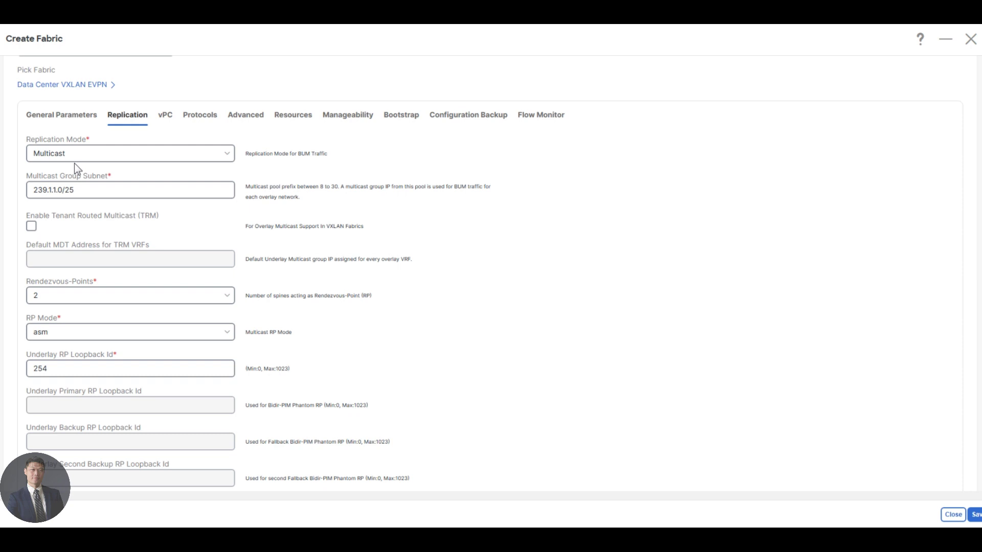
click(69, 191)
click(92, 301)
click(93, 302)
click(106, 338)
click(107, 338)
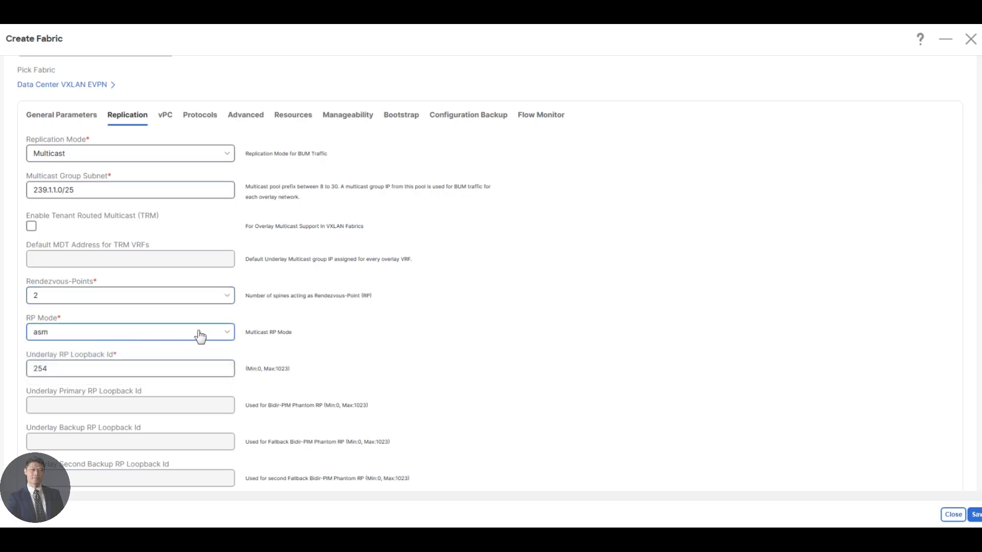
scroll(191, 340, down, 1)
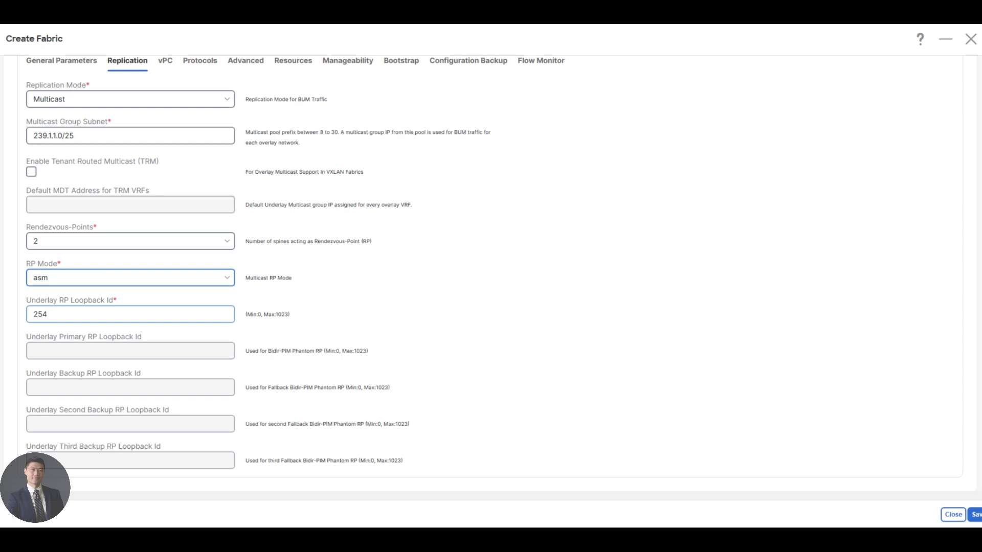
key(Tab)
click(104, 315)
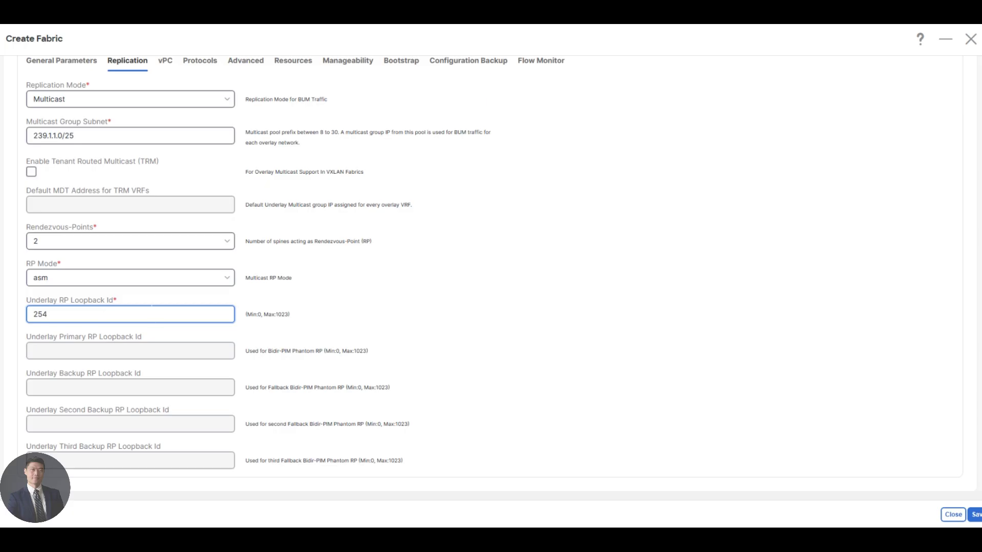
scroll(200, 266, up, 3)
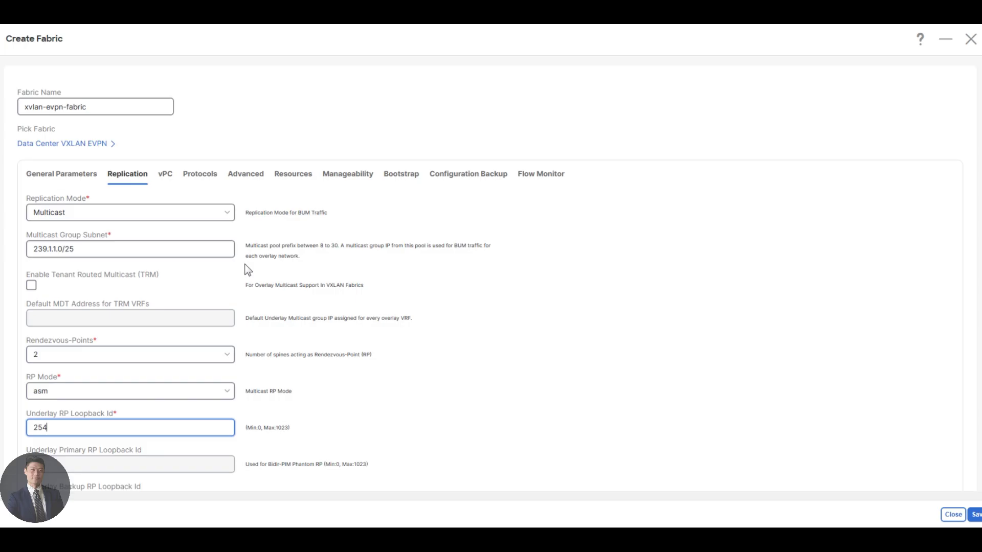
Step: Review the vPC settings, keeping the peer link VLAN range at 3600
click(169, 176)
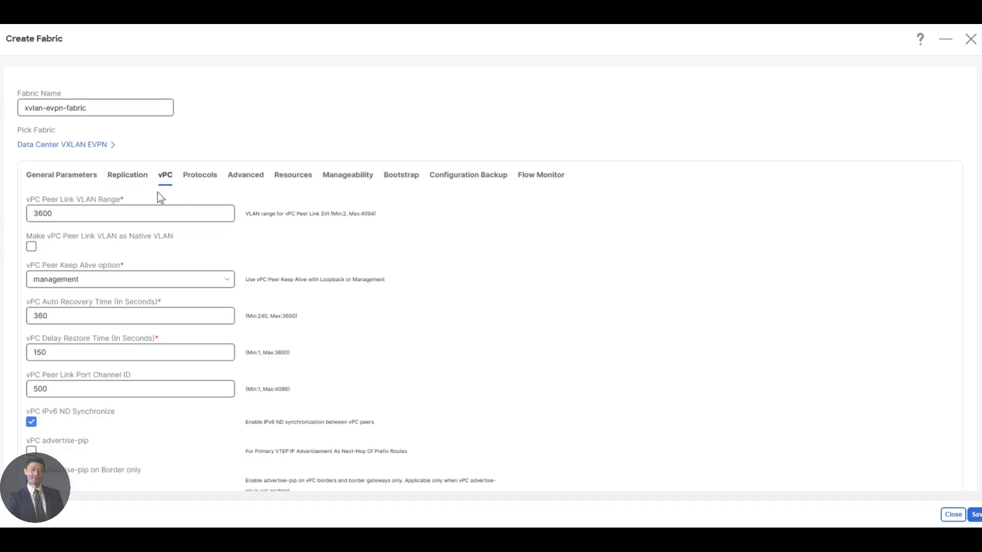
click(153, 213)
Step: Confirm Protocols settings: loopbacks 0 and 1, tag UNDERLAY, OSPF area 0.0.0.0
click(207, 181)
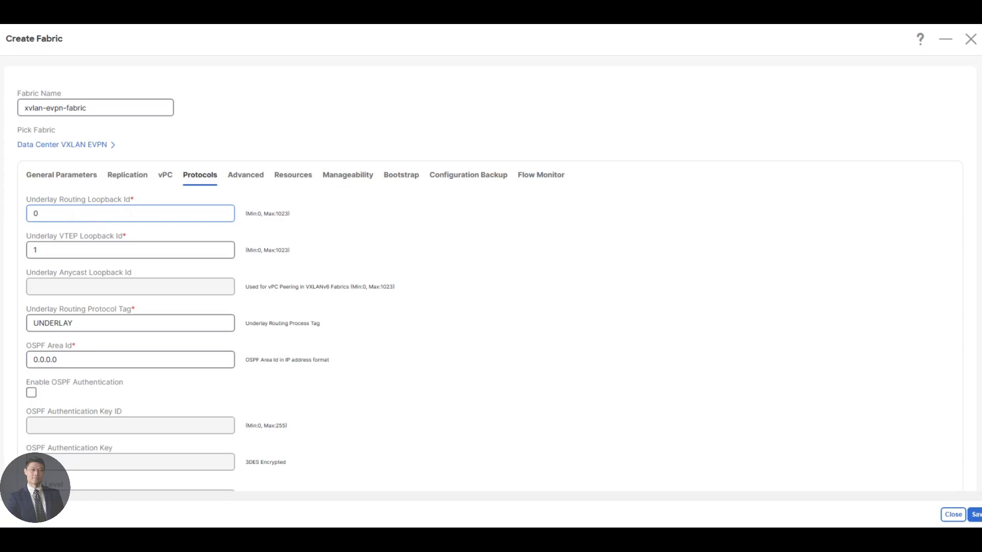
click(80, 250)
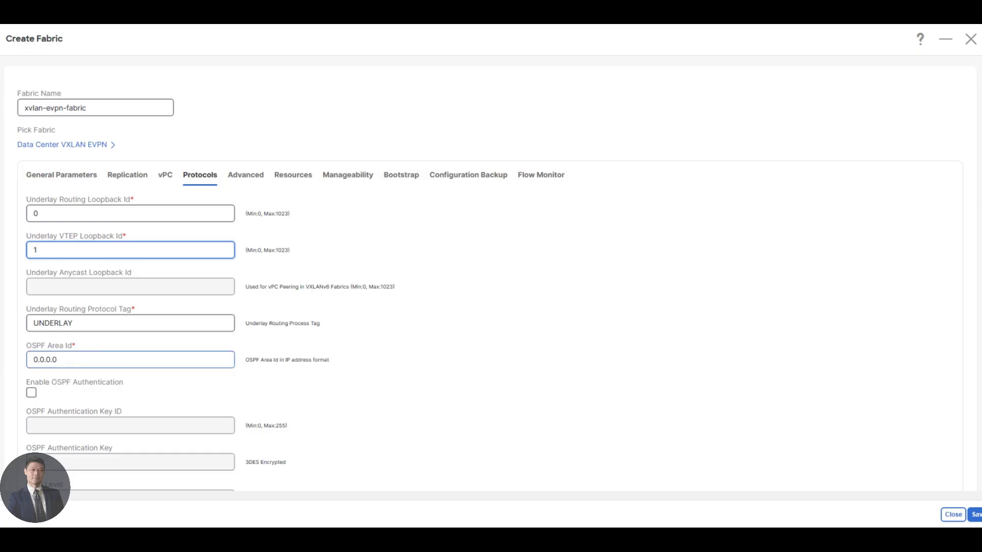
key(Tab)
key(End)
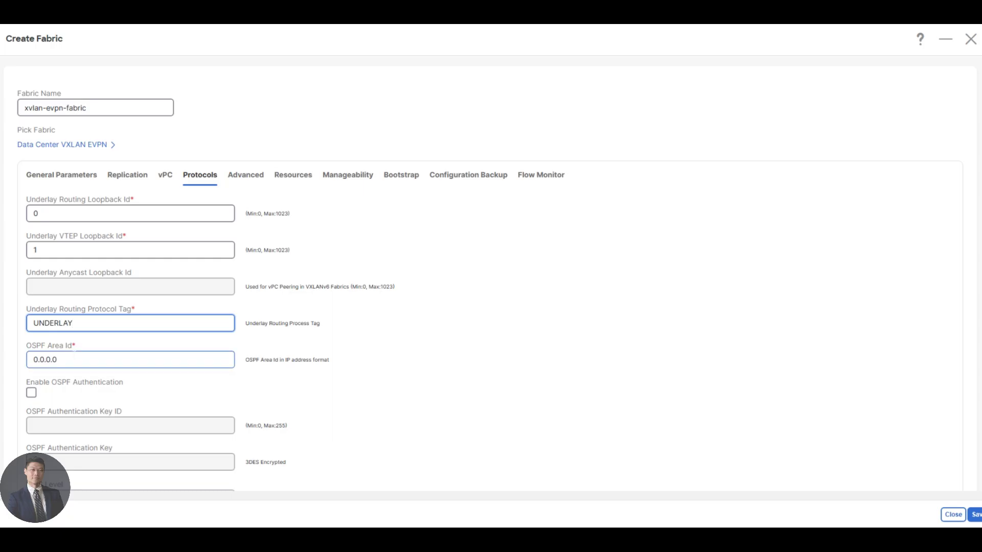
key(Tab)
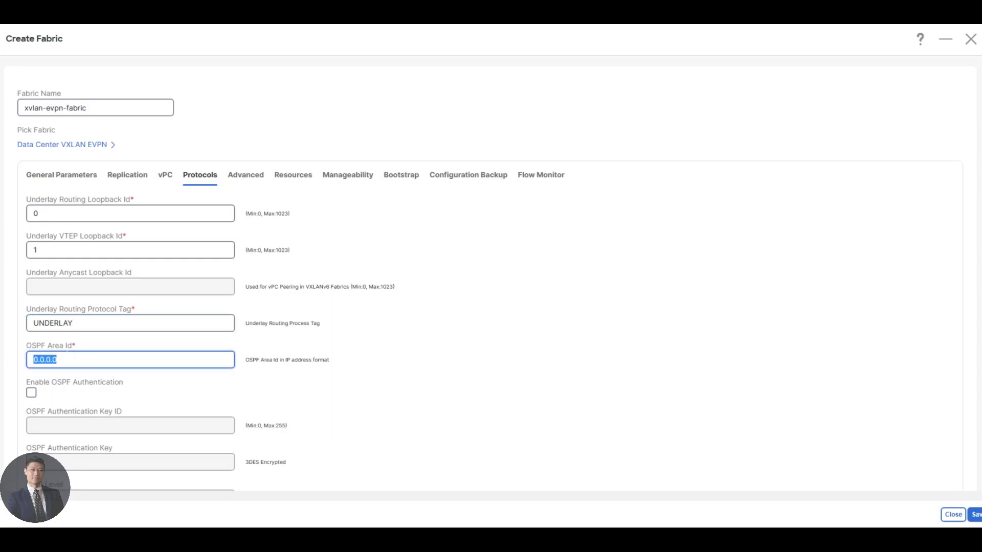
key(End)
Step: Find Greenfield in the Advanced settings and set Greenfield Cleanup Option to Enable
click(252, 180)
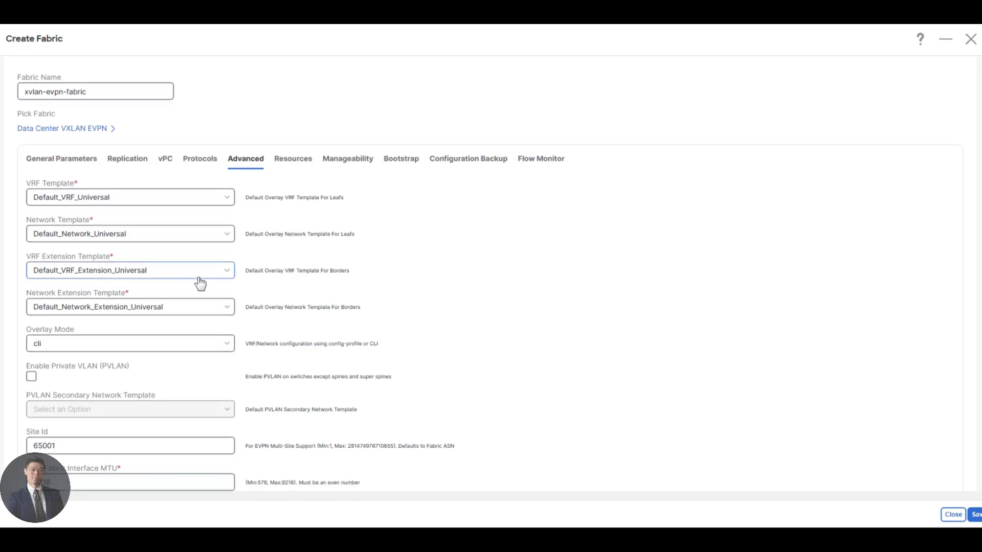
scroll(200, 282, down, 7)
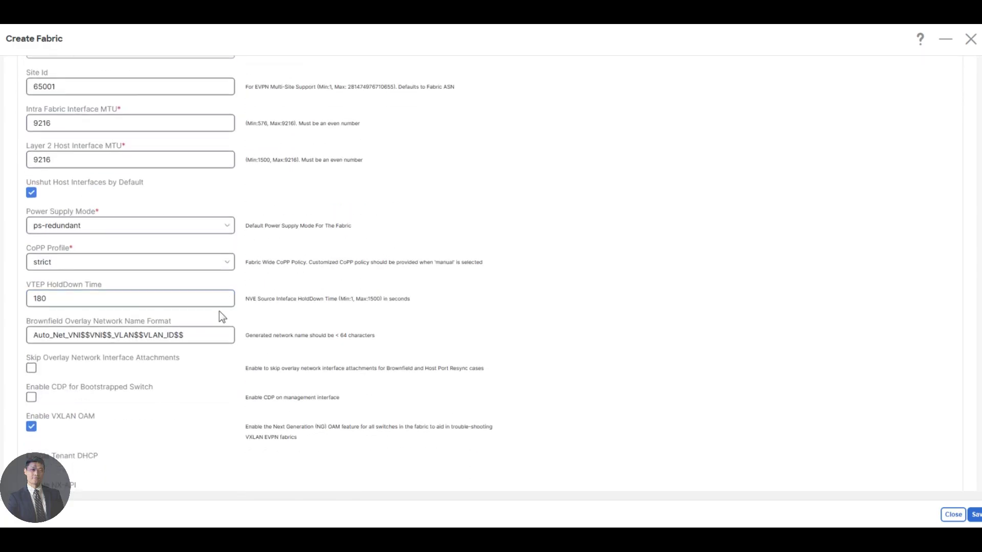
key(ctrl+f)
text(greenfield)
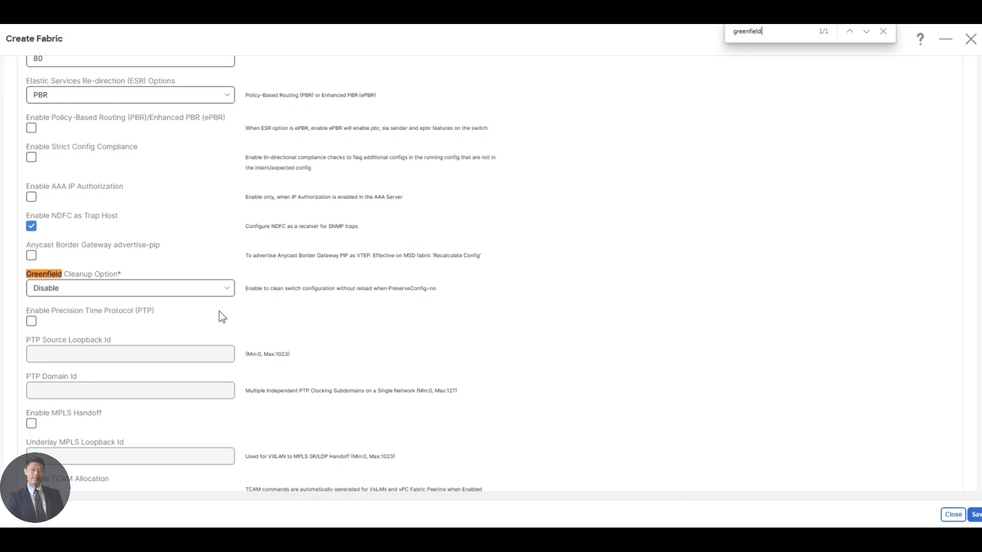
key(Escape)
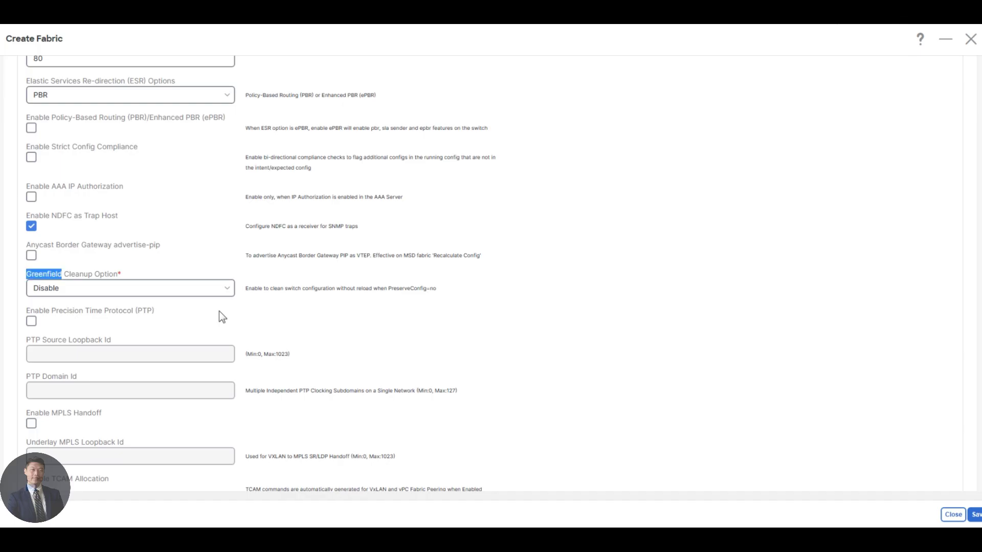
click(160, 292)
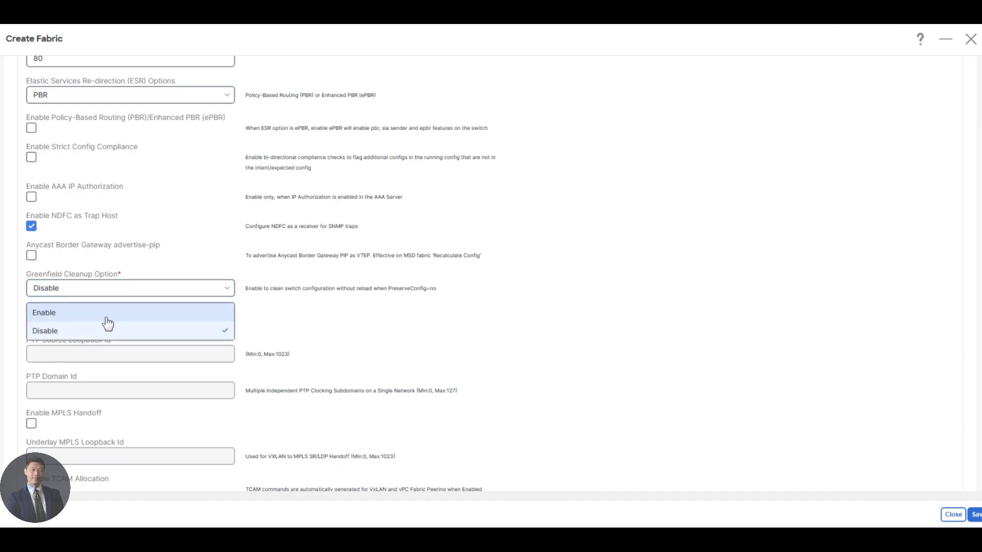
click(128, 314)
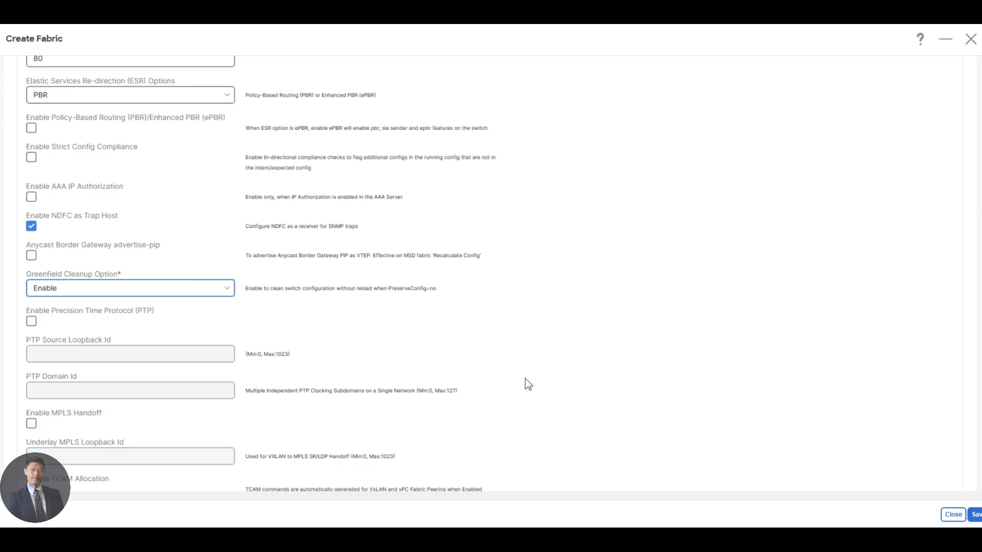
Step: Show the Resources settings with underlay ranges 10.2.0.0/22, 10.3.0.0/22, 10.254.254.0/24, 10.4.0.0/16
scroll(348, 125, up, 15)
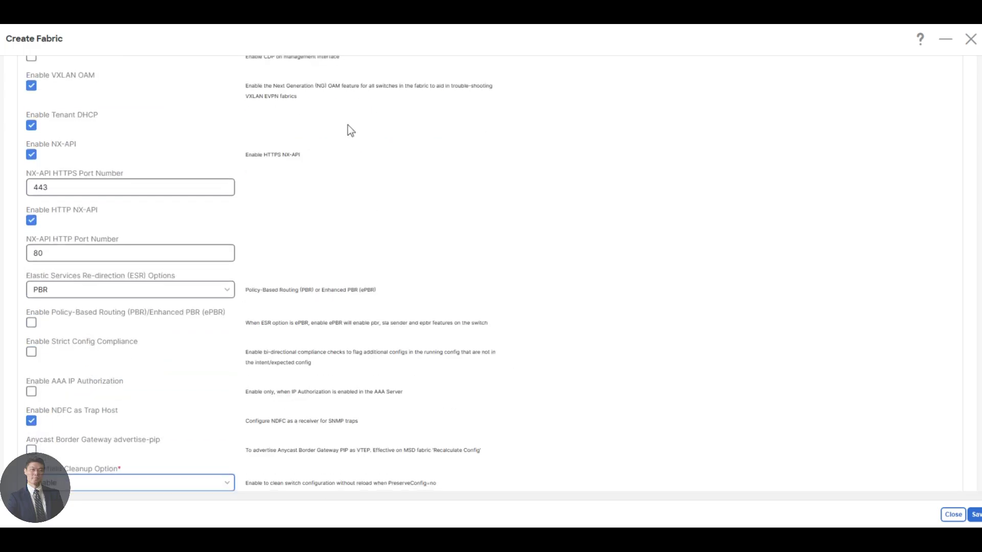
scroll(266, 132, up, 5)
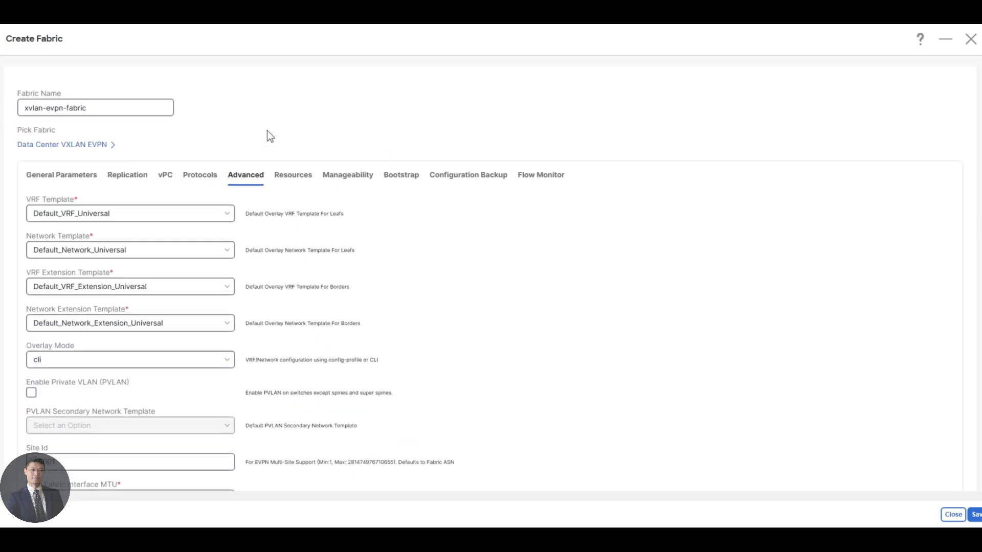
click(293, 179)
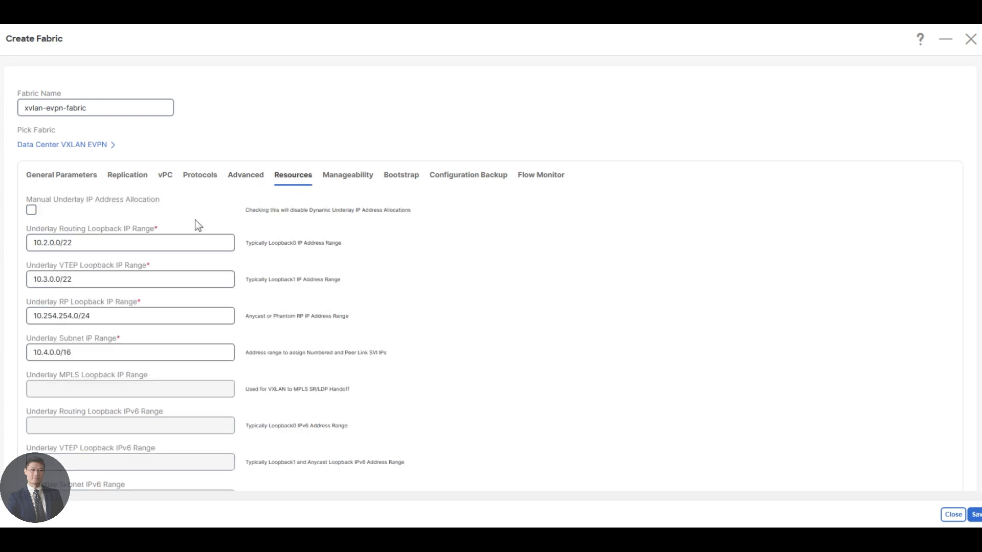
click(194, 244)
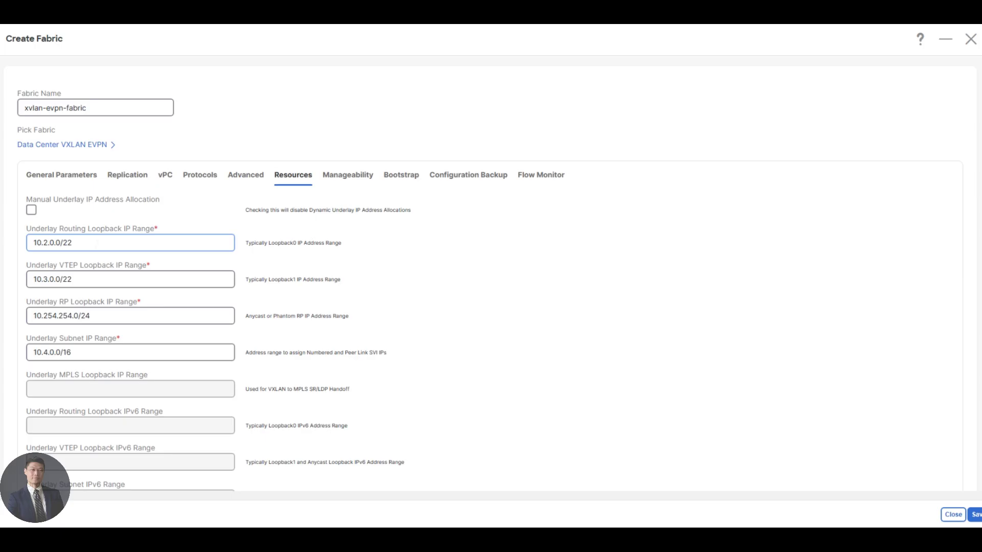
click(85, 279)
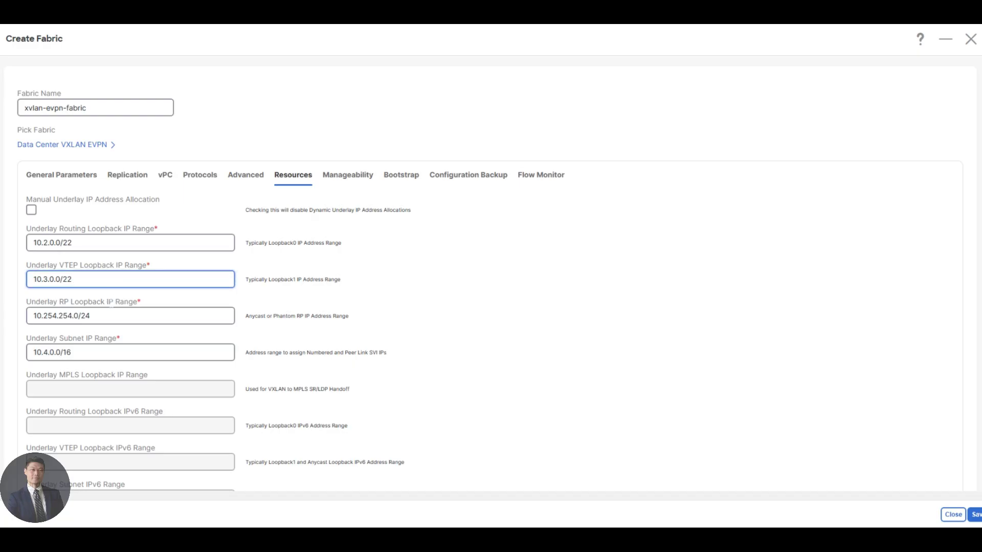
click(100, 316)
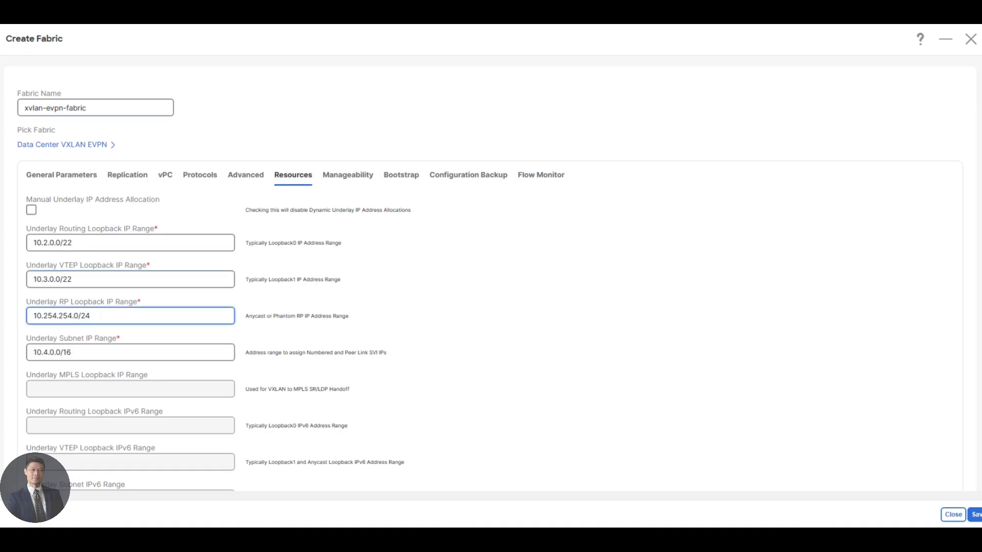
scroll(100, 316, down, 1)
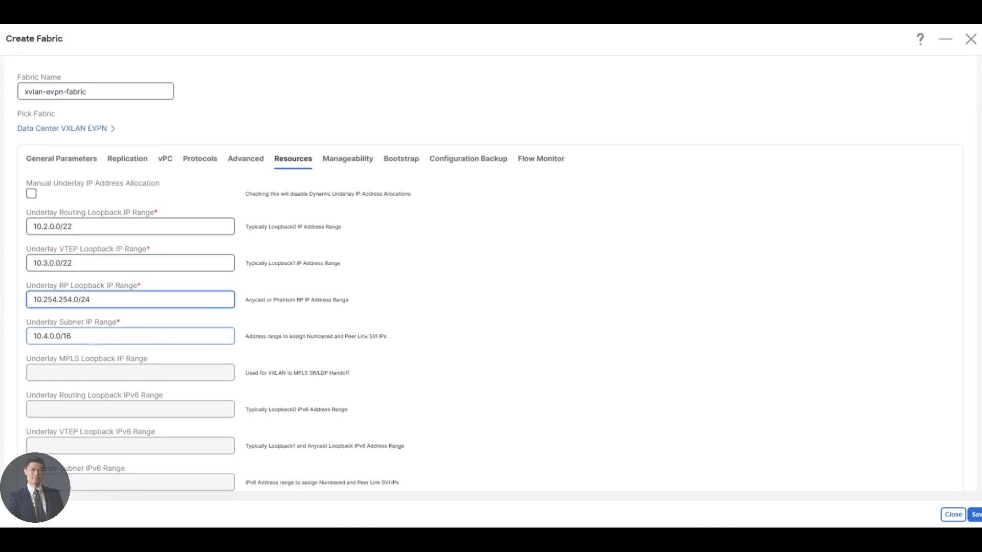
click(96, 338)
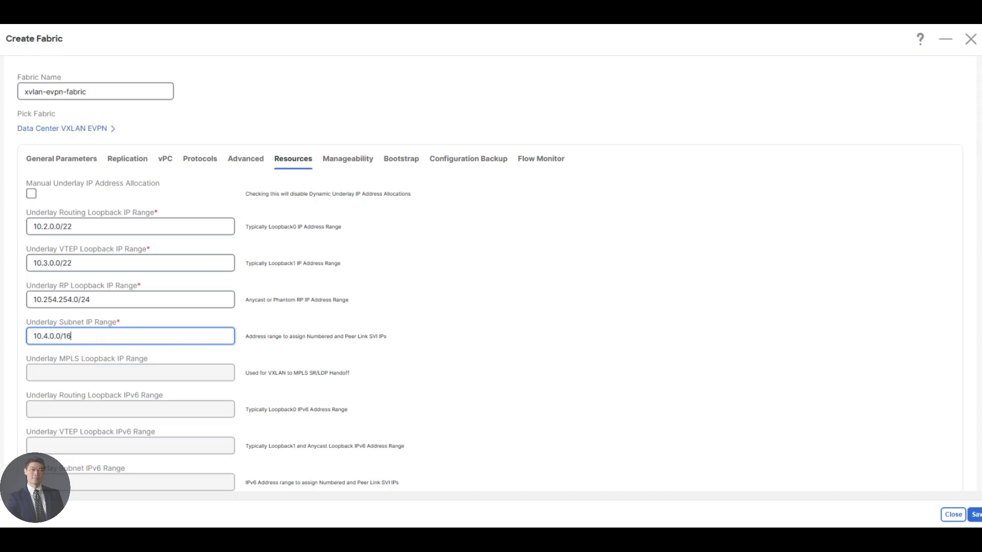
scroll(98, 337, down, 20)
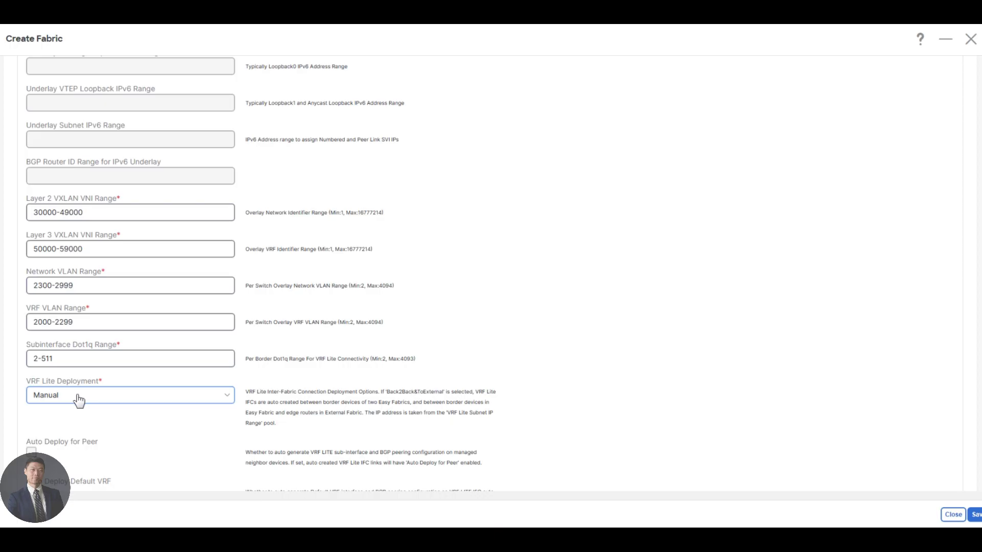
scroll(80, 398, down, 3)
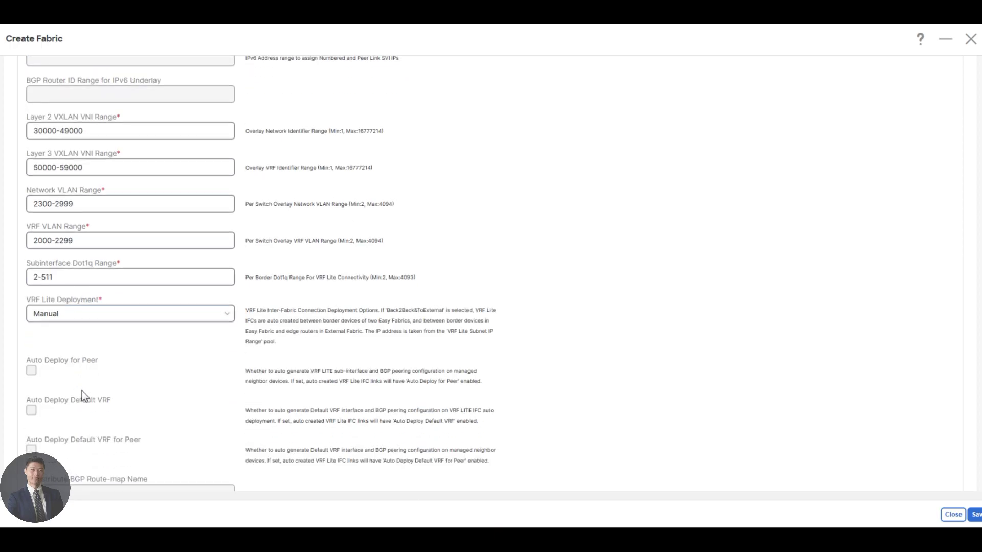
Step: Replace the VRF Lite Subnet IP Range with 172.16.1.0/24
scroll(85, 386, down, 3)
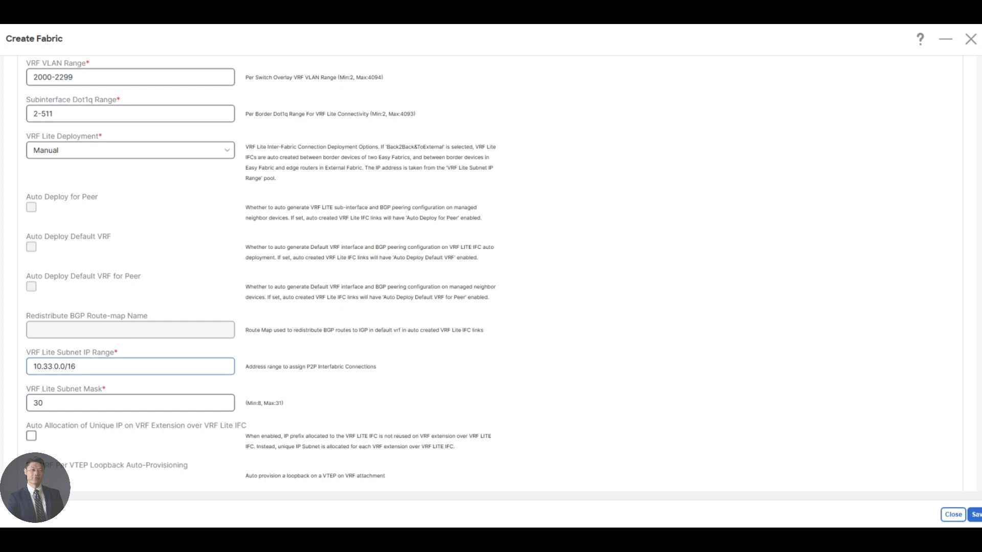
double_click(53, 366)
click(49, 367)
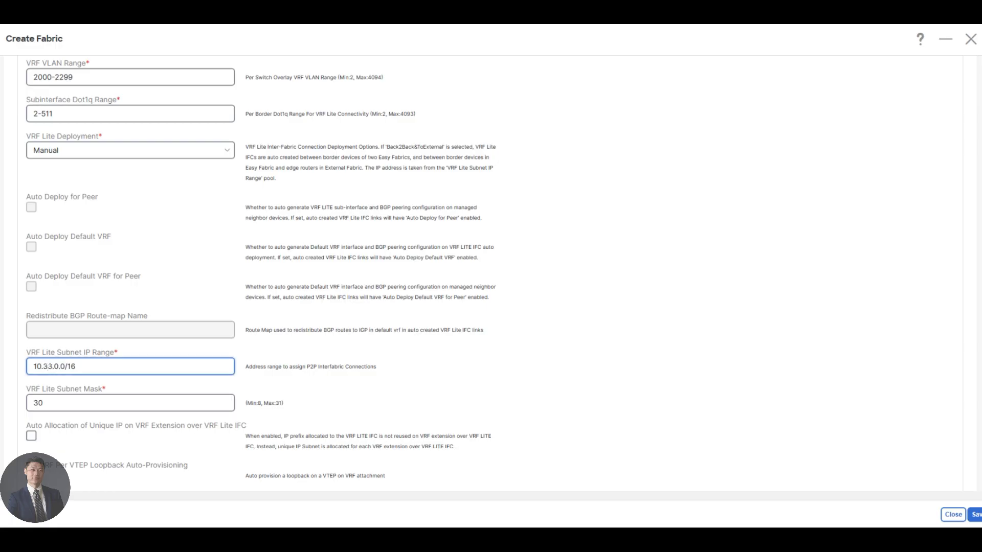
double_click(59, 367)
key(BackSpace)
text(172)
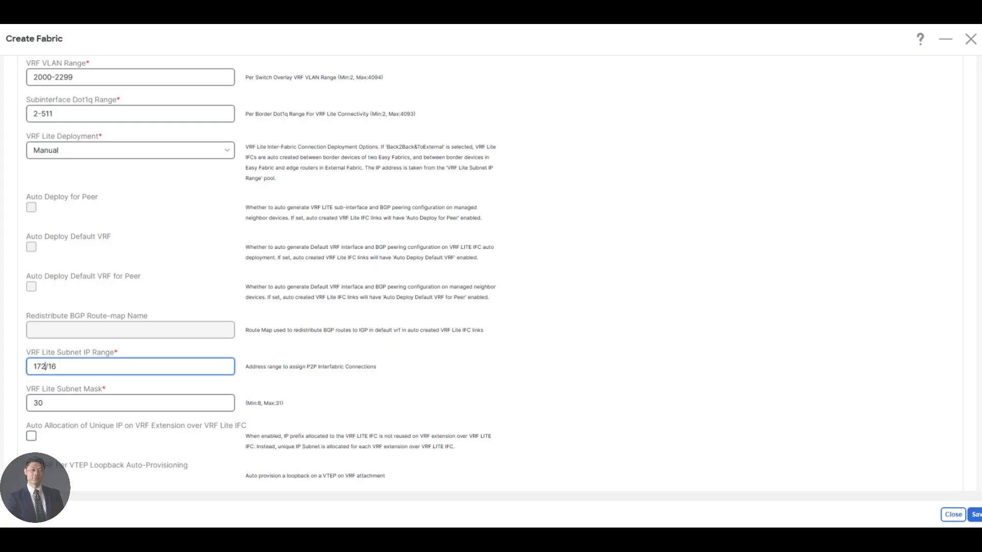
text(.16.1.0)
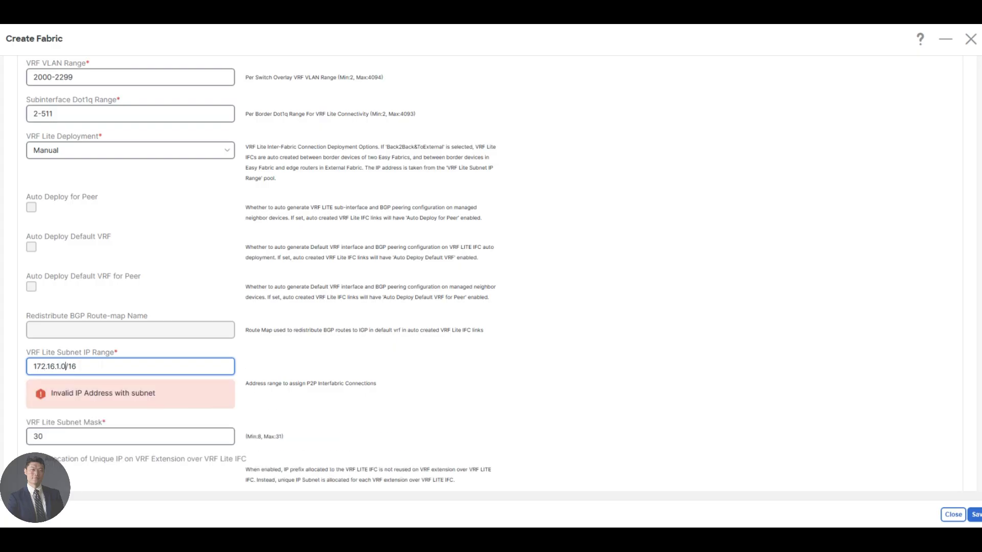
click(77, 367)
key(BackSpace)
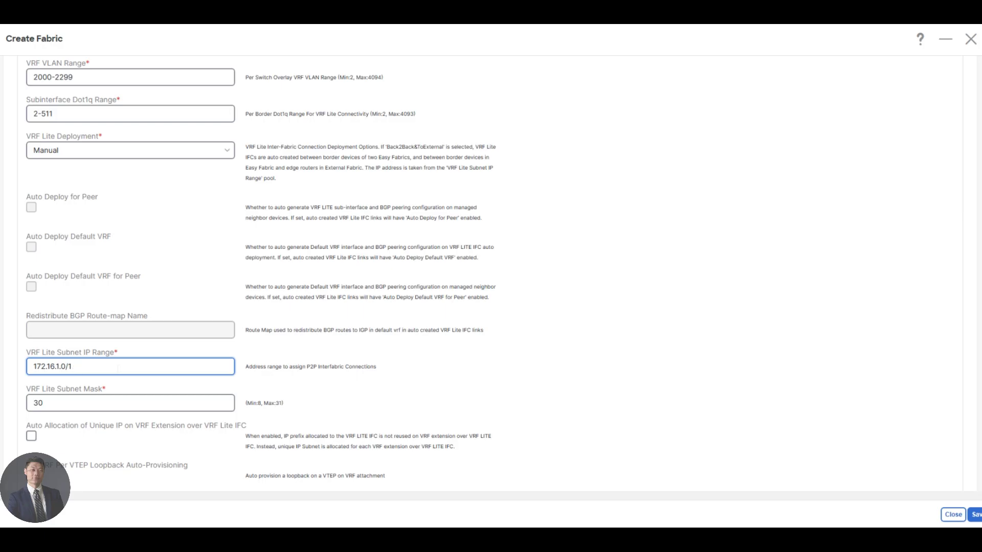
key(BackSpace)
text(24)
Step: Change the VRF Lite Subnet Mask from 30 to 31
click(43, 402)
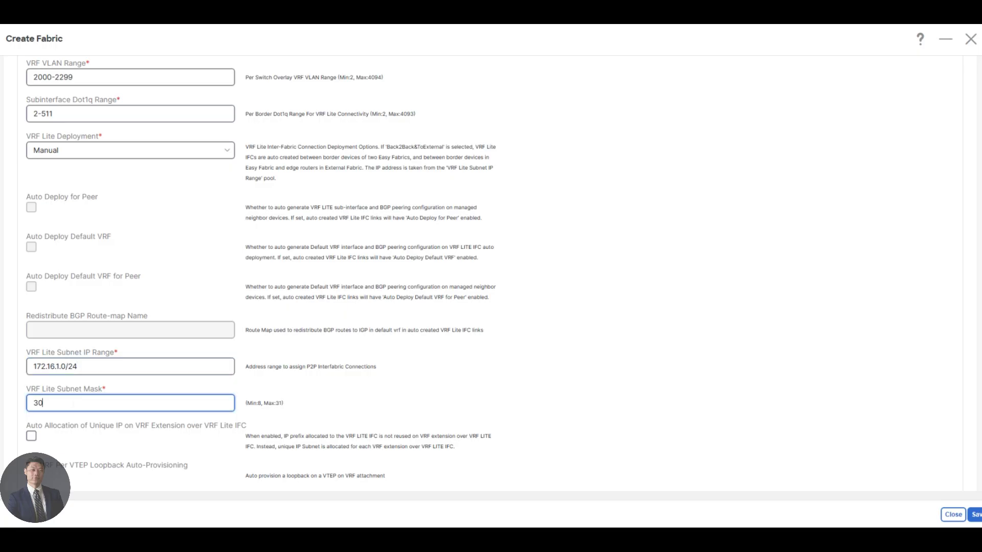
key(BackSpace)
text(1)
key(shift+Tab)
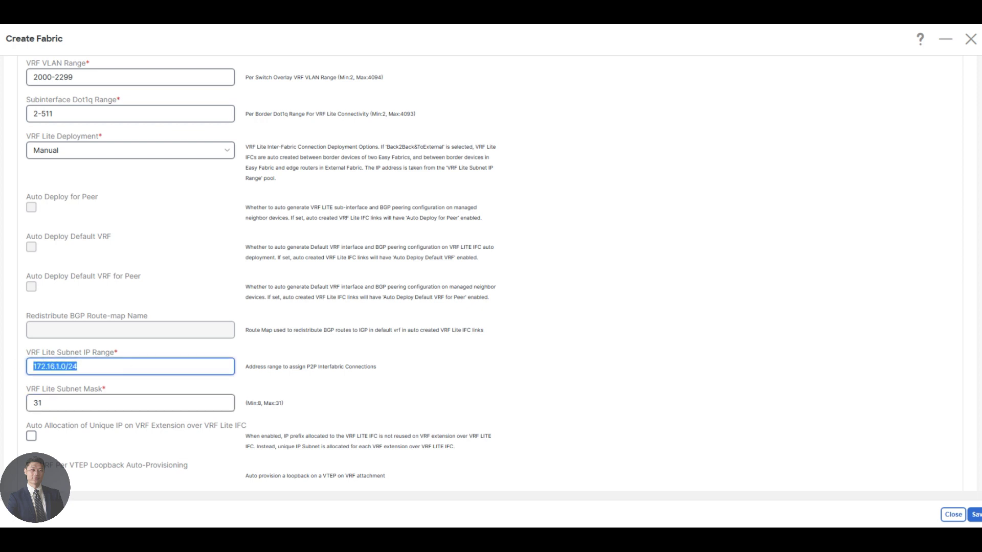
scroll(343, 373, down, 1)
scroll(343, 374, up, 1)
Step: Save xvlan-evpn-fabric and open its overview, showing Healthy with 0 switches
click(974, 515)
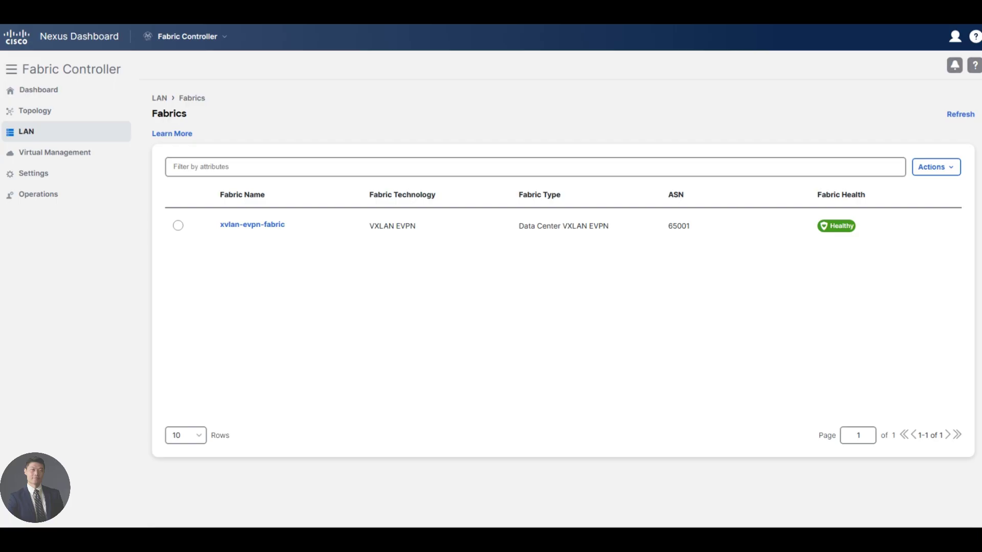
click(248, 225)
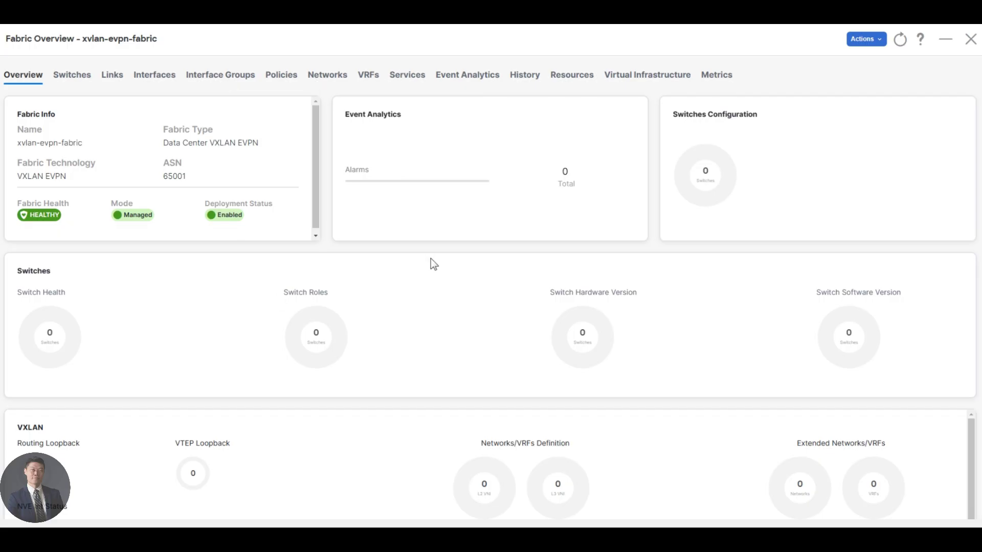
Step: Go from xvlan-evpn-fabric's Metrics view to its Switches list, which is still empty
scroll(510, 321, down, 1)
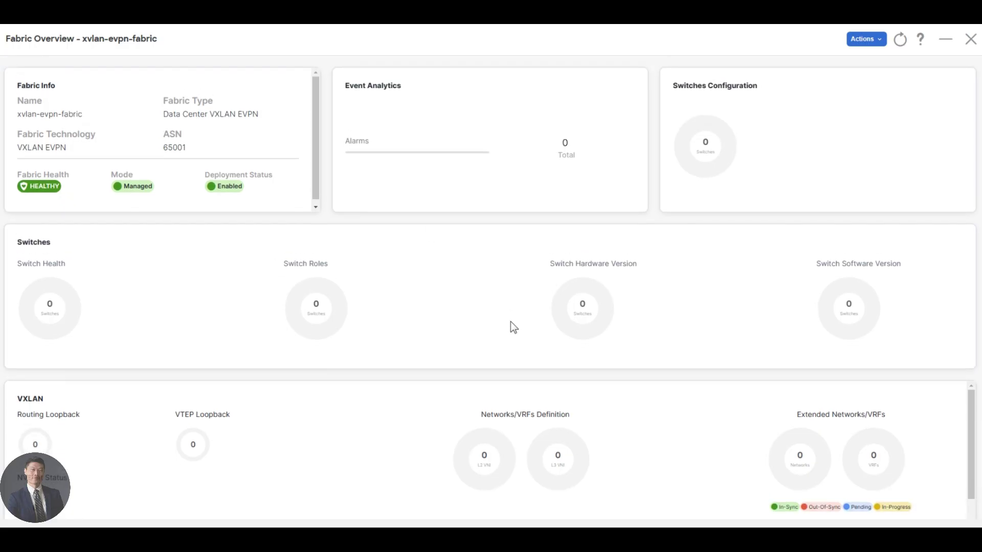
scroll(510, 321, up, 1)
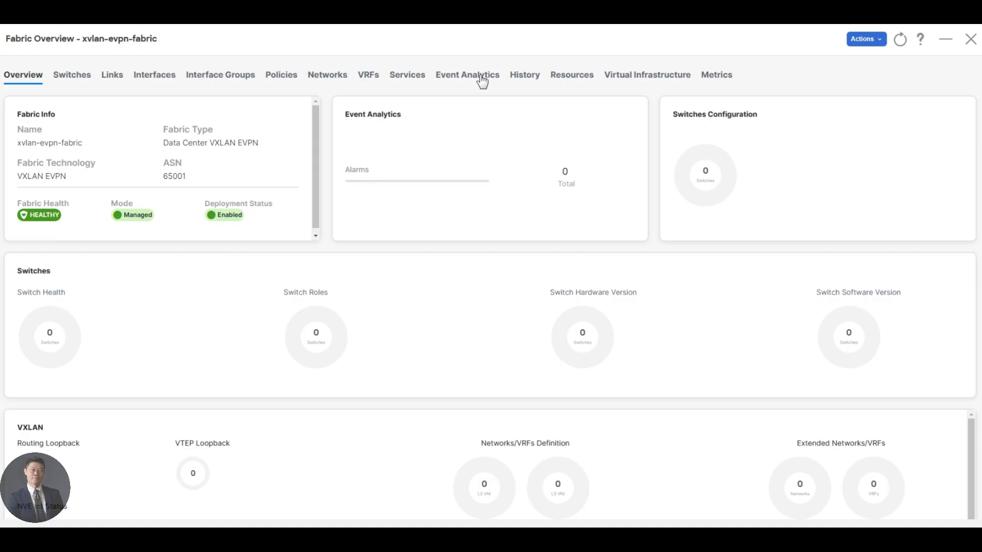
click(721, 82)
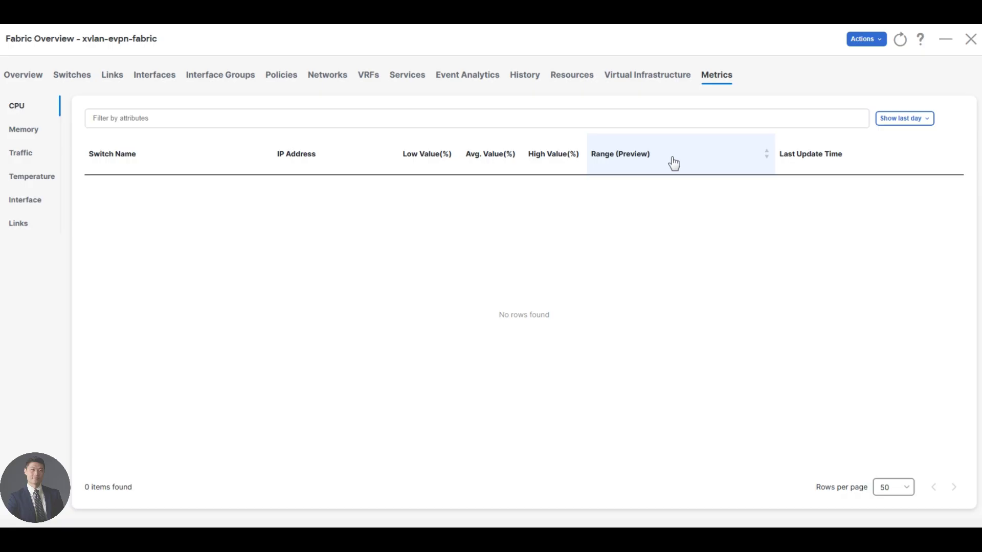
click(57, 78)
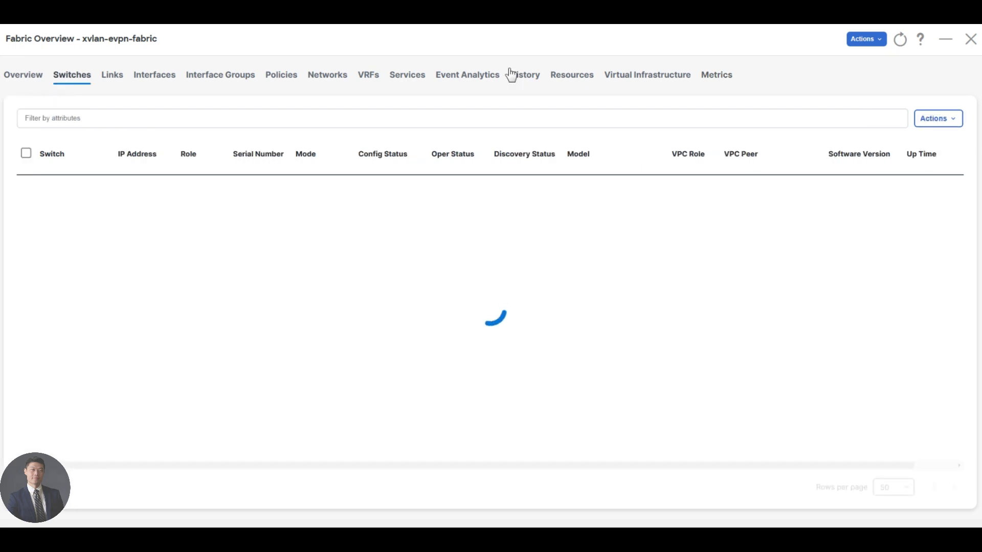
Step: Start adding switches with seed IP 198.18.4.11 and the switch login username and password
click(863, 41)
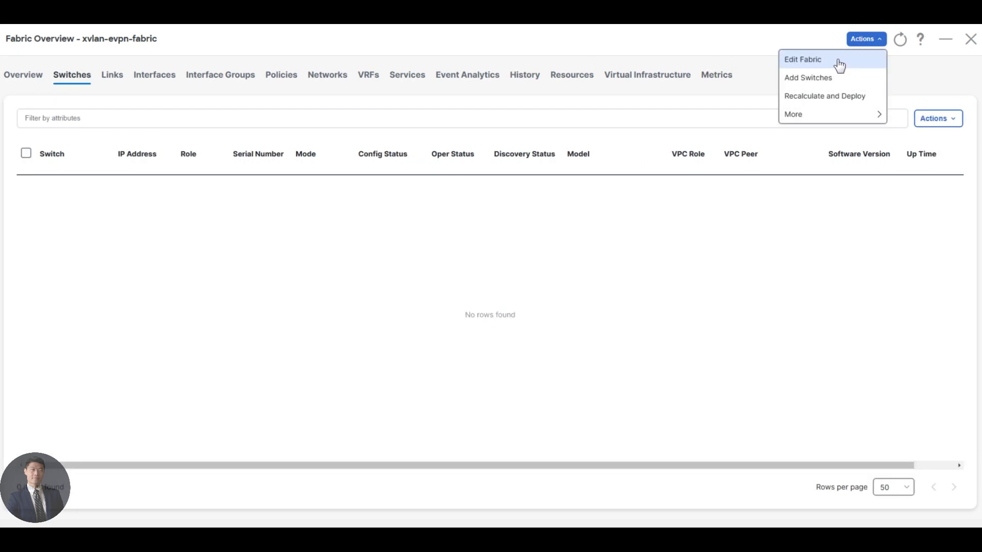
click(813, 78)
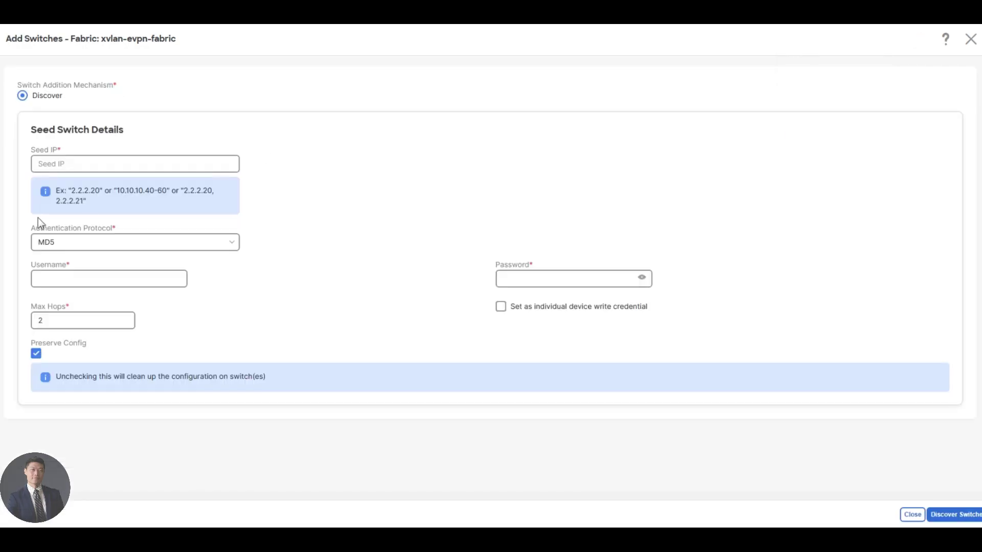
click(67, 163)
text(19)
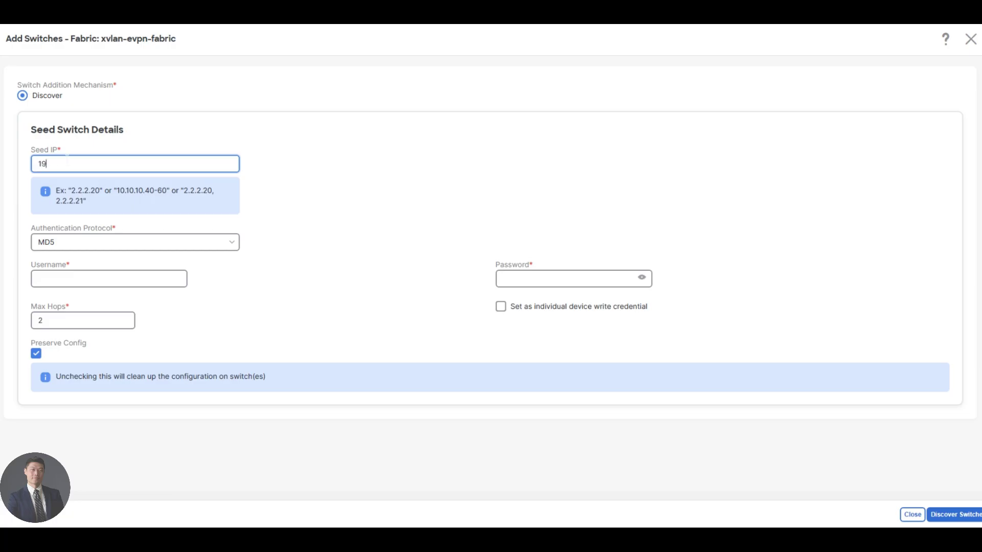
text(8.18.4.11)
click(64, 276)
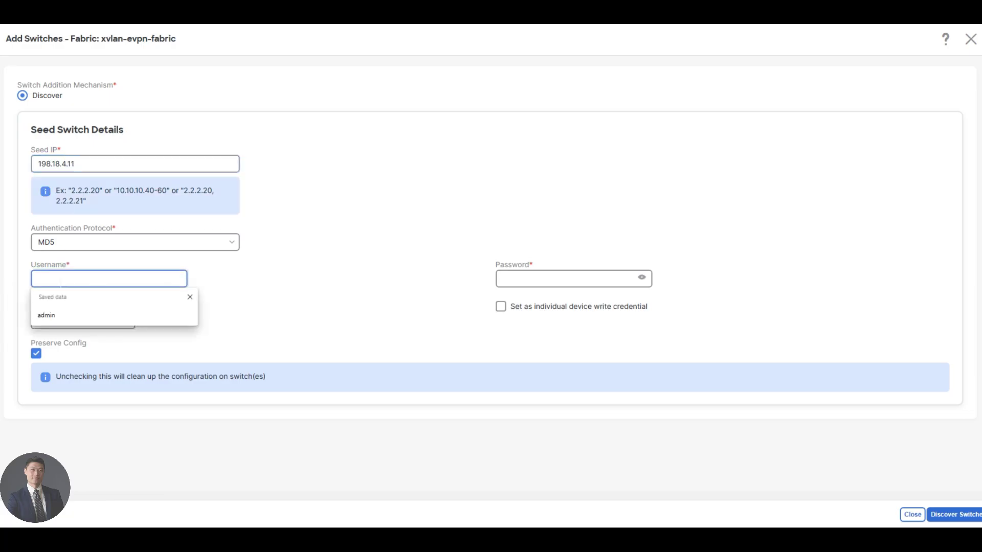
text(admin)
key(Tab)
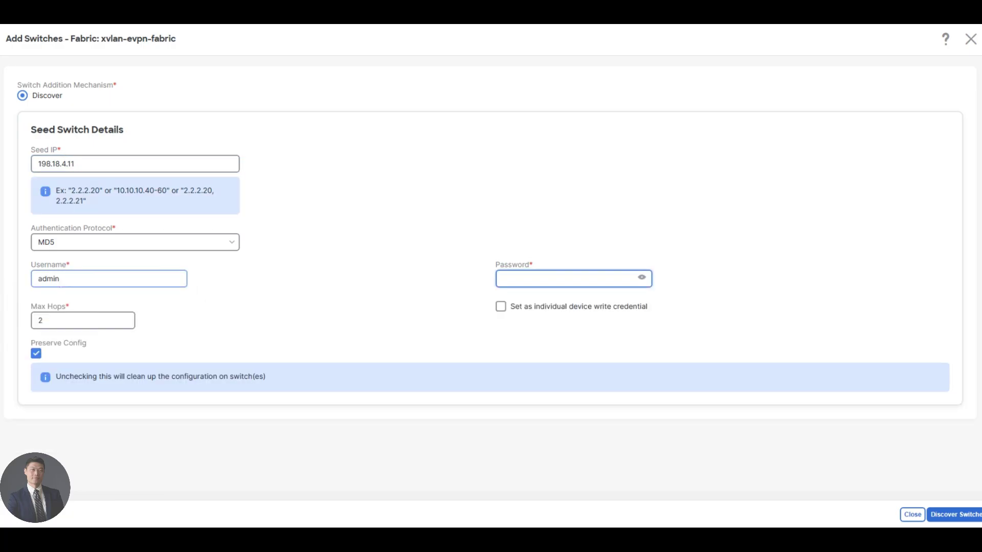
text(cisco12345)
Step: Save the login as individual device write credential, turn off Preserve Config, and start discovery
click(518, 310)
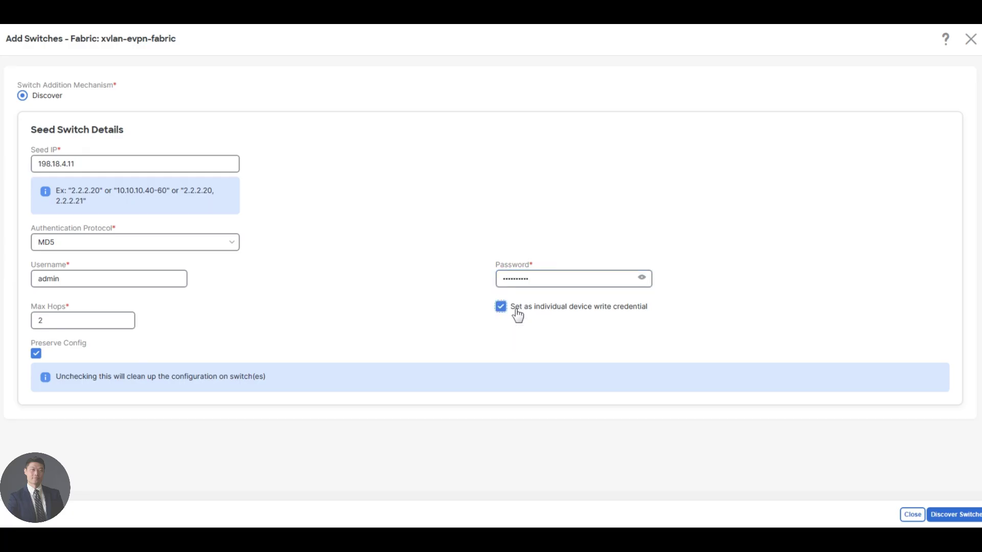
click(36, 354)
drag(56, 377, 281, 379)
click(306, 376)
click(943, 514)
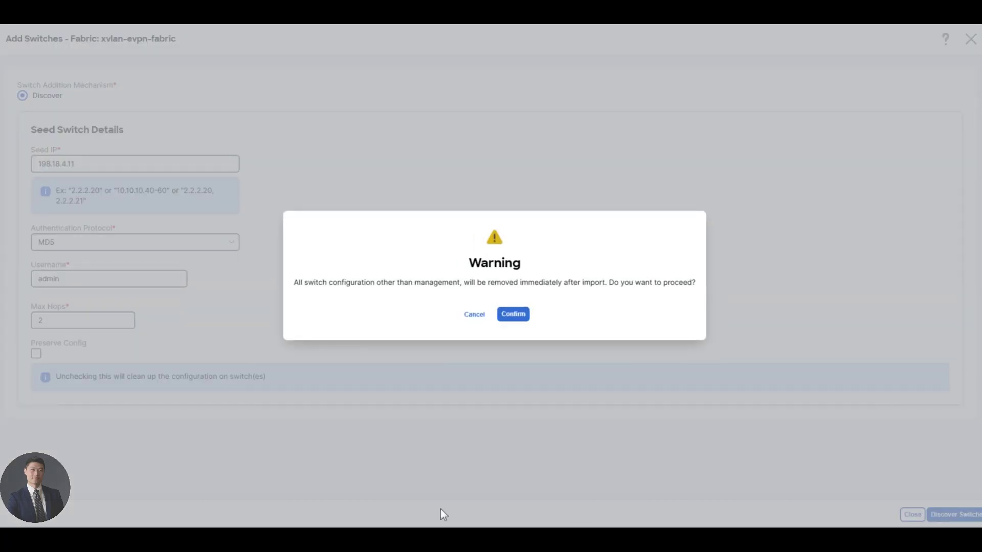
Step: Confirm the clean-up warning and add all six discovered switches (Leaf-1 to Leaf-4, Spine-1, Spine-2)
click(510, 317)
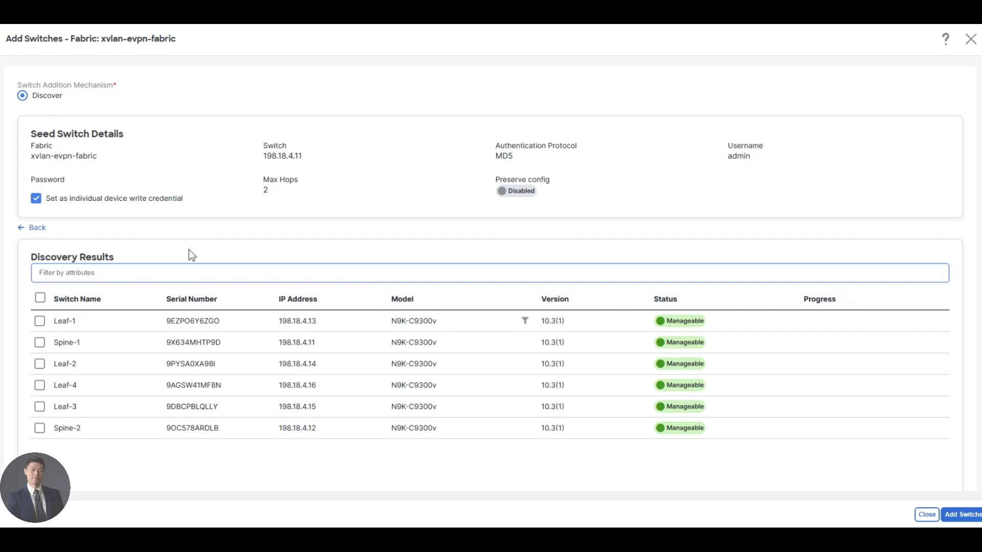
click(40, 299)
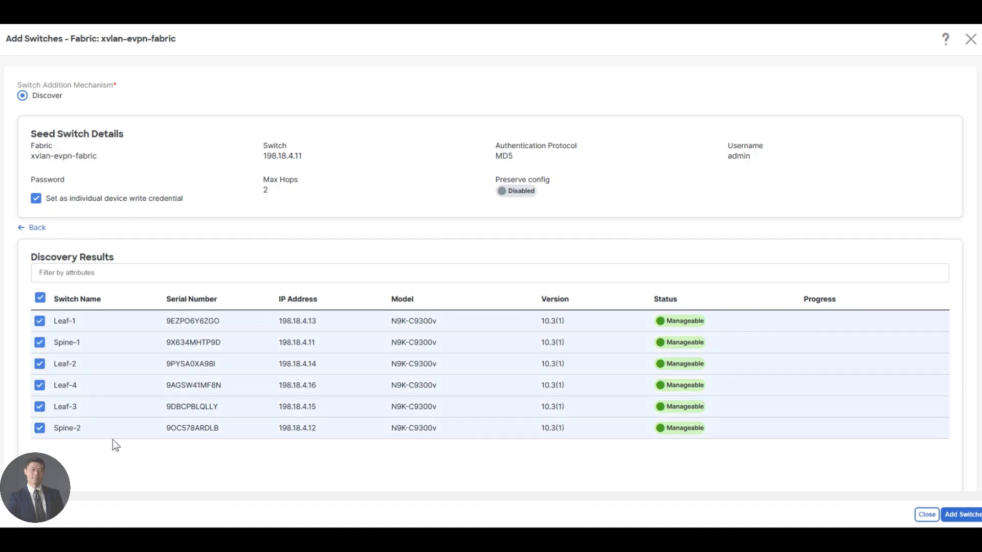
click(960, 517)
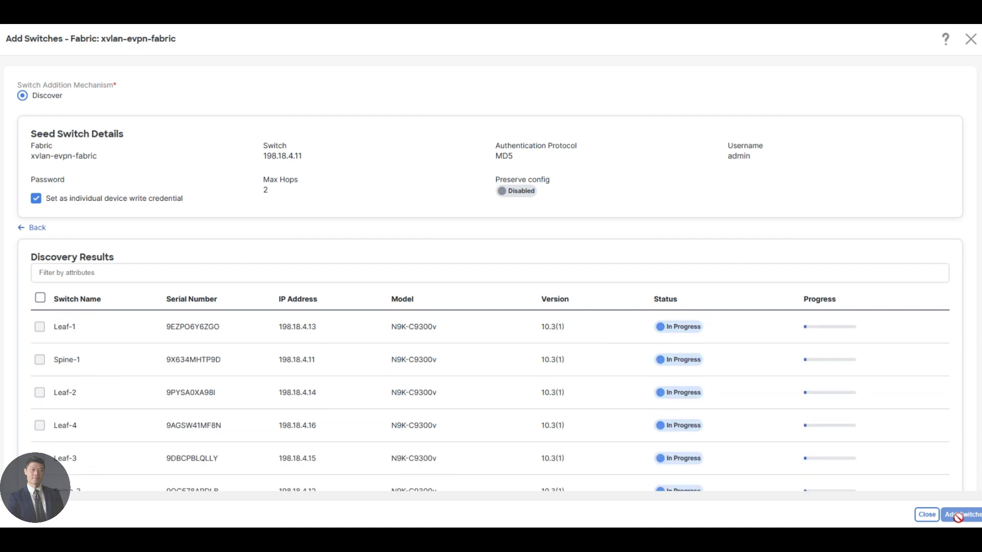
scroll(719, 373, down, 2)
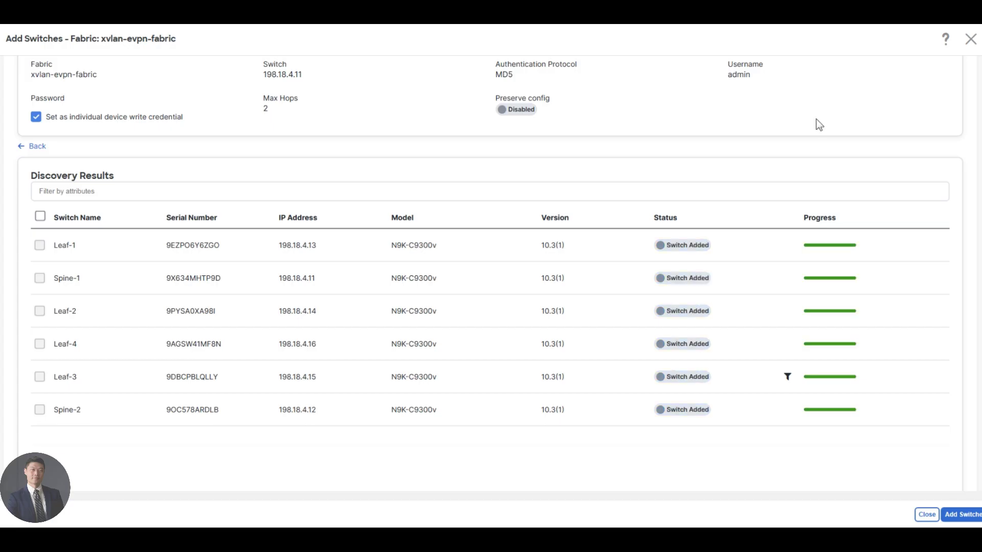
click(927, 515)
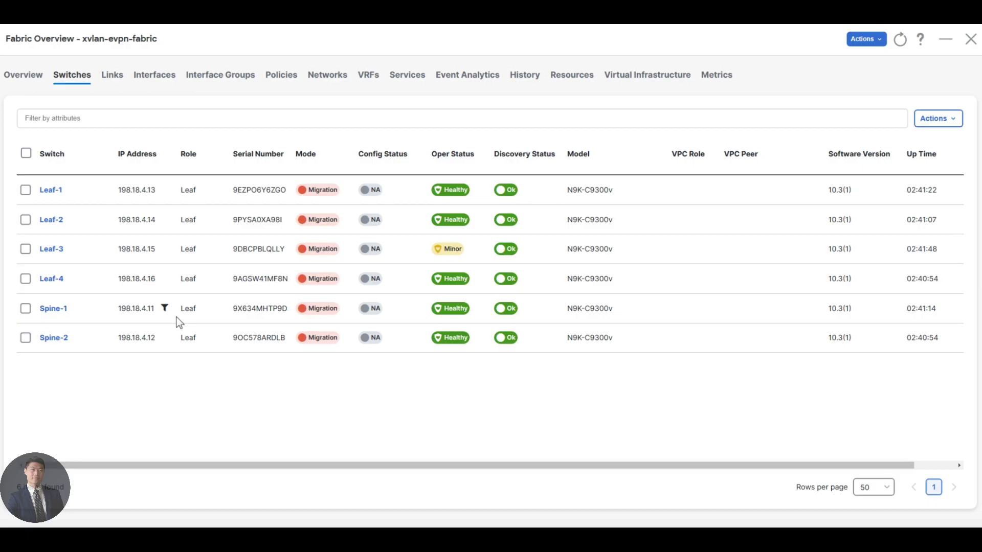
Step: Give Spine-1 and Spine-2 the Spine role and acknowledge the recalculate-and-deploy reminder
click(25, 309)
click(25, 338)
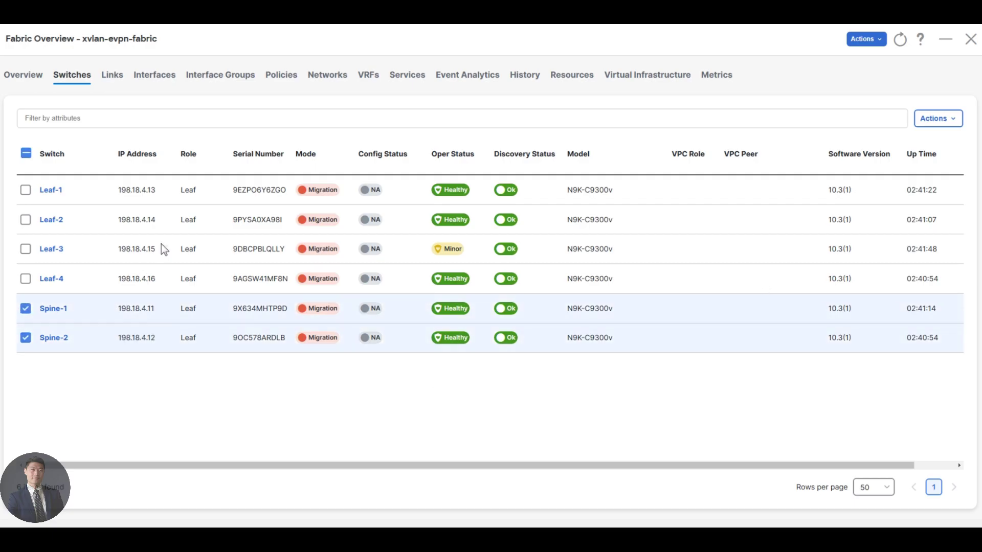
click(952, 125)
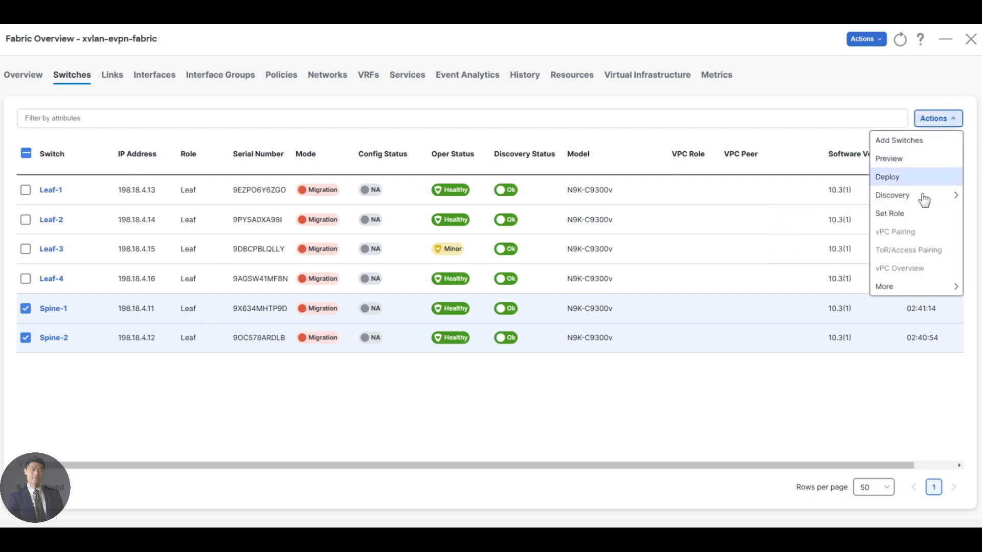
click(916, 214)
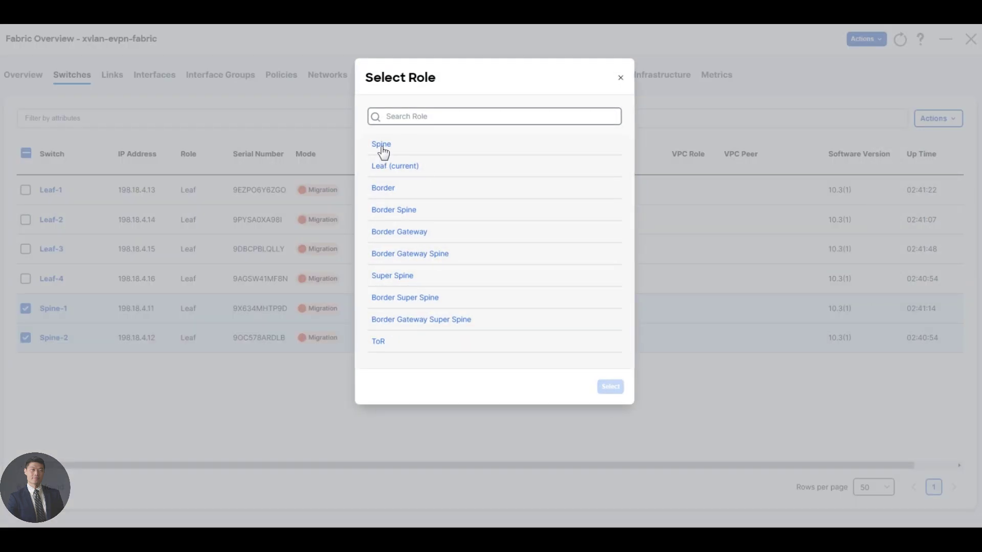
click(383, 148)
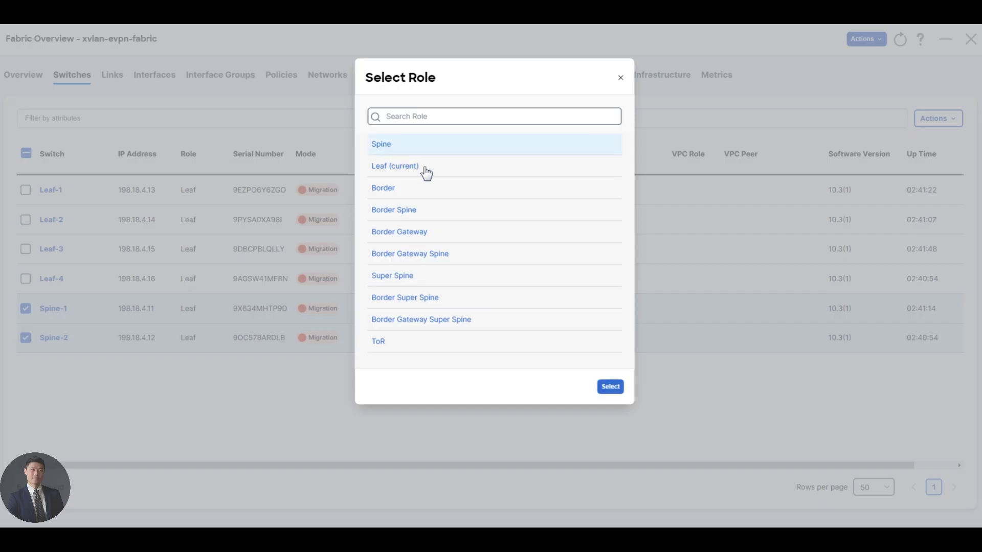
click(608, 387)
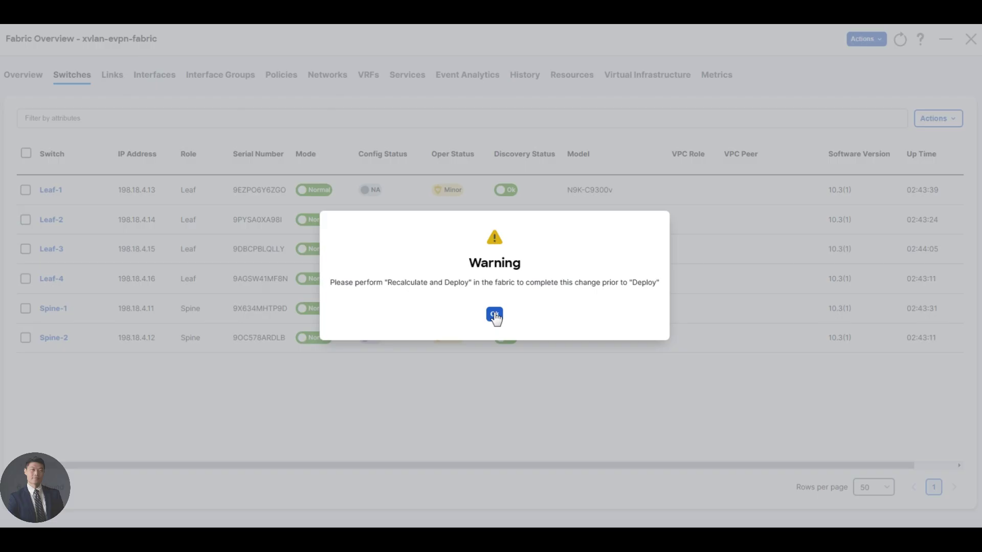
click(495, 315)
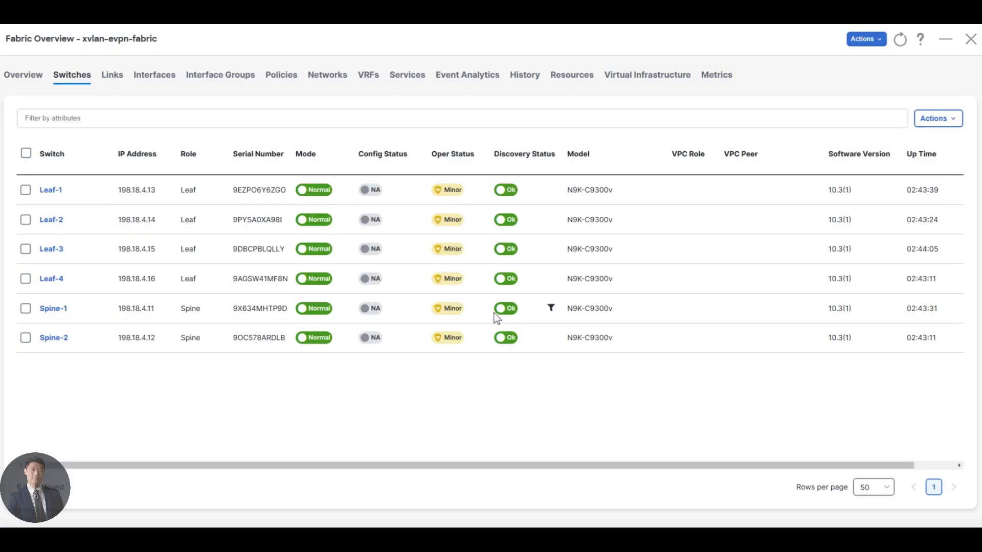
Step: On the topology Web Capture, underline the Spine, Spine-1, Spine-2 and Leaf labels and circle Leaf-4
key(alt+Tab)
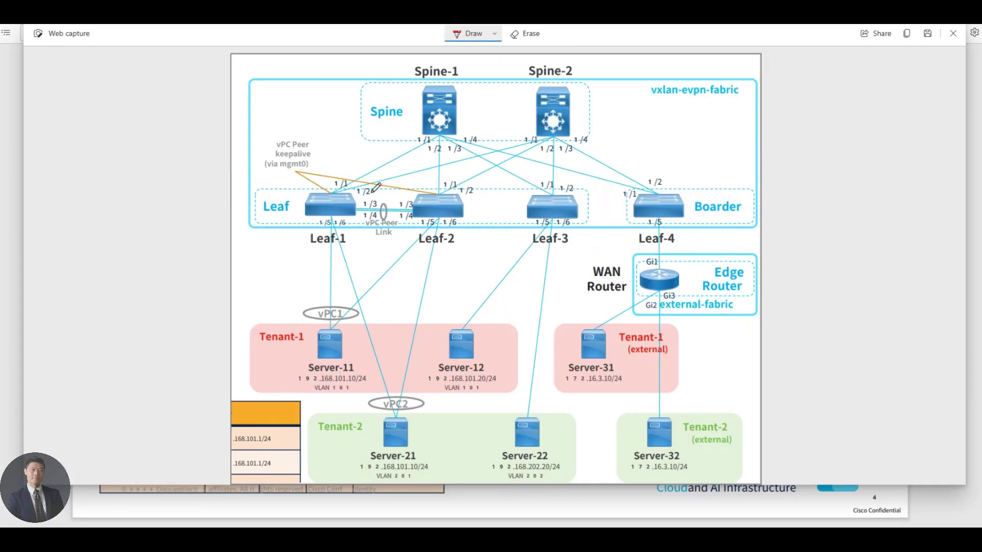
drag(381, 122, 403, 123)
drag(444, 76, 463, 79)
drag(551, 78, 572, 80)
drag(267, 217, 284, 216)
mouse_move(671, 231)
mouse_down()
mouse_move(673, 244)
mouse_move(666, 231)
mouse_move(732, 215)
mouse_up()
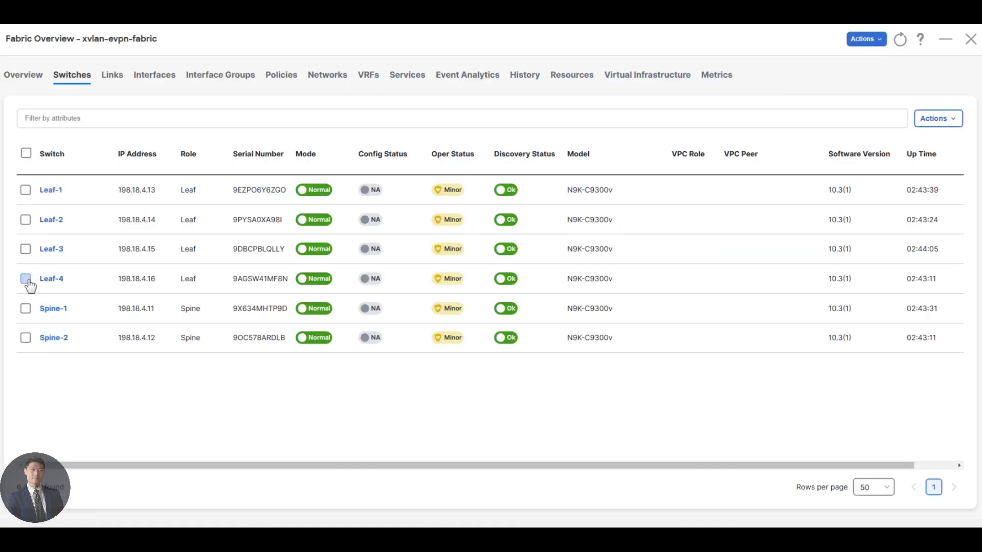
Step: Set Leaf-4's role to Border and acknowledge the recalculate-and-deploy reminder
click(26, 279)
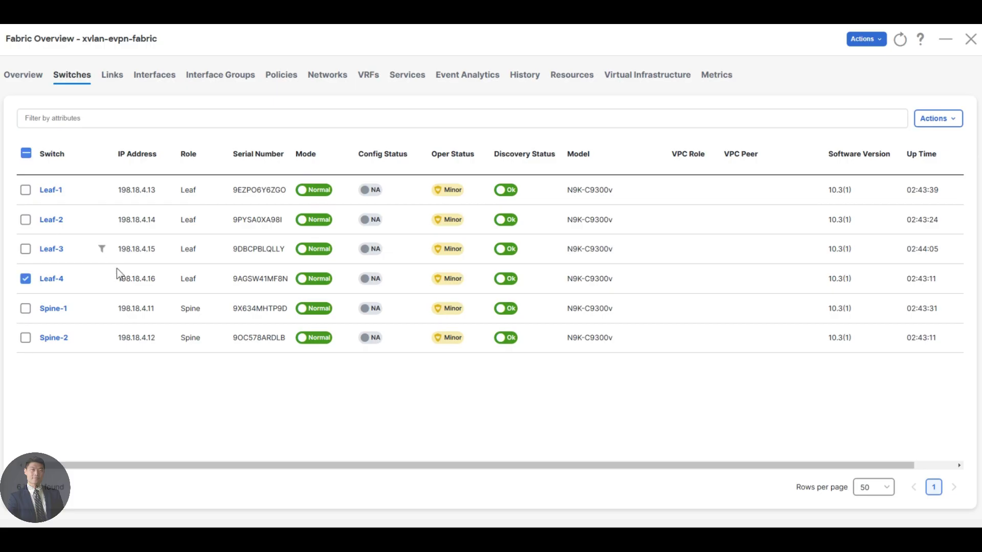
click(946, 123)
click(897, 212)
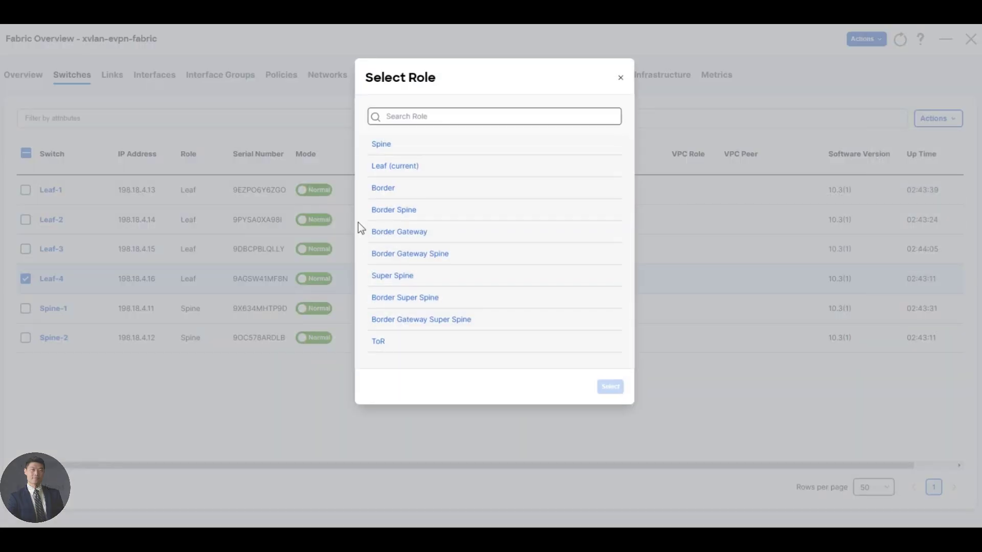
click(388, 189)
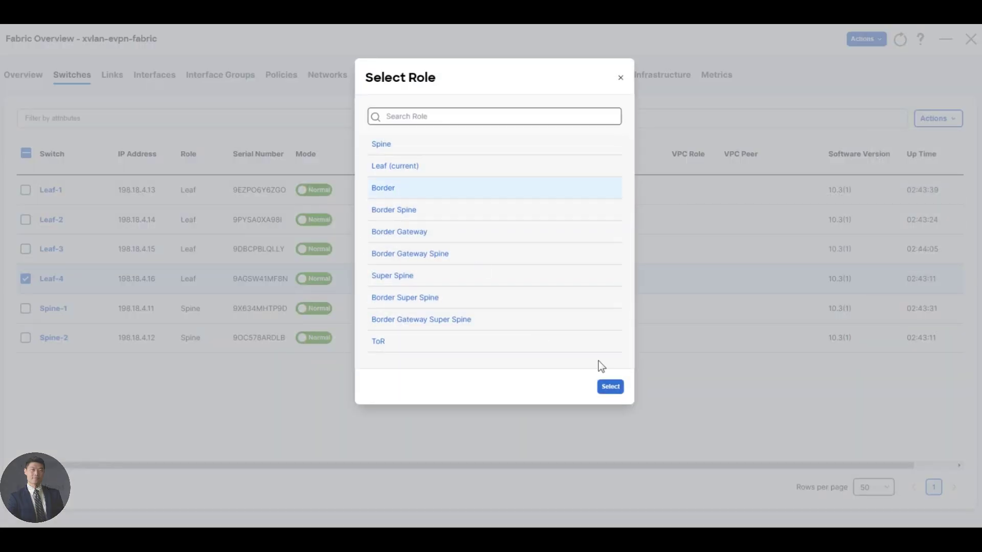
click(610, 389)
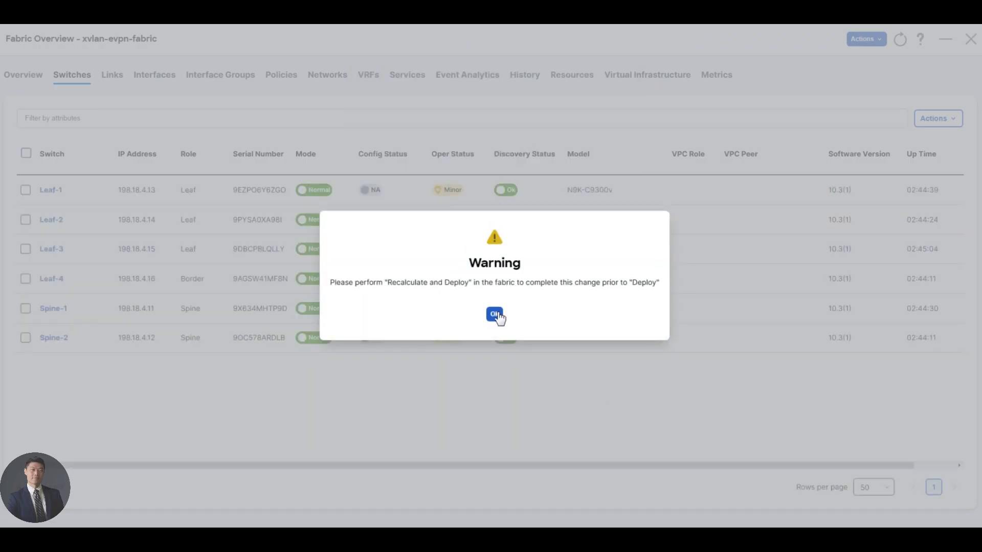
click(497, 314)
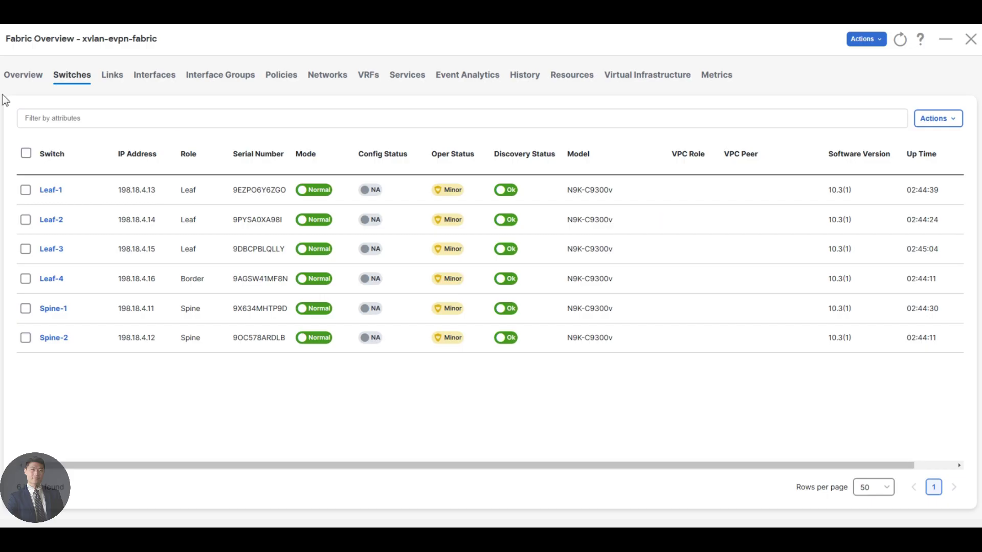
Step: Pair Leaf-1 with recommended peer Leaf-2 through vPC Pairing and save it
click(26, 190)
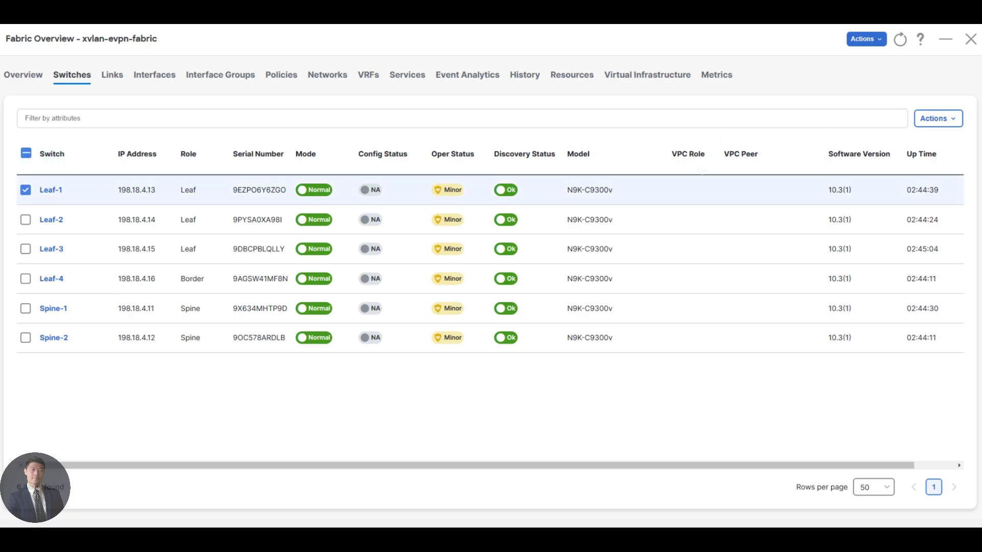
click(940, 121)
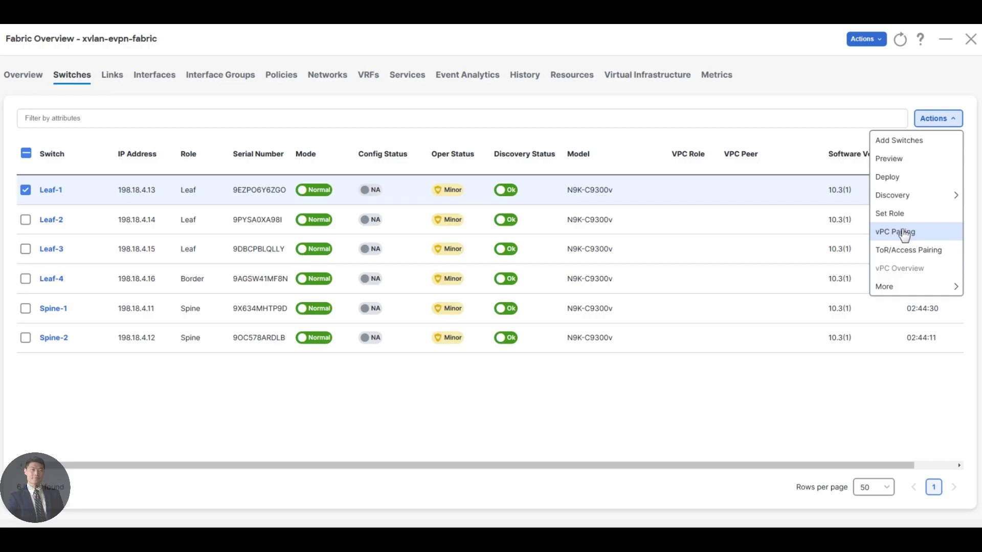
click(903, 233)
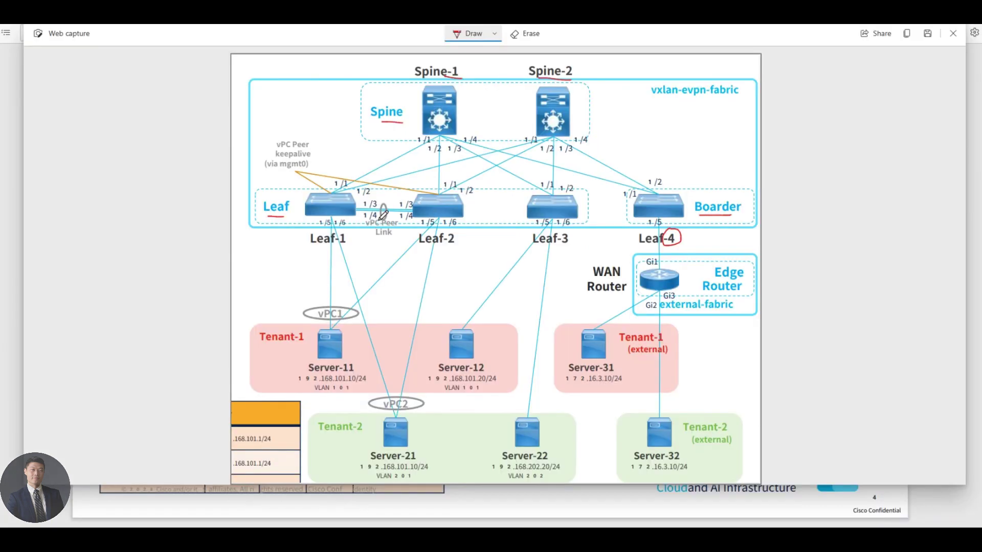
mouse_move(352, 231)
mouse_down()
mouse_move(347, 248)
mouse_move(343, 230)
mouse_up()
mouse_move(452, 234)
mouse_down()
mouse_move(459, 240)
mouse_move(450, 245)
mouse_move(453, 231)
mouse_up()
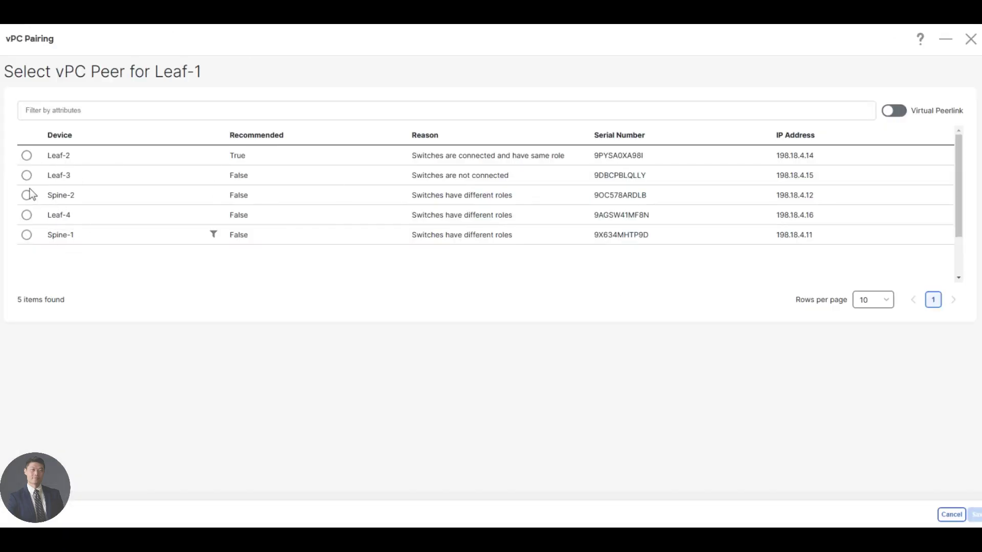
click(27, 156)
click(975, 518)
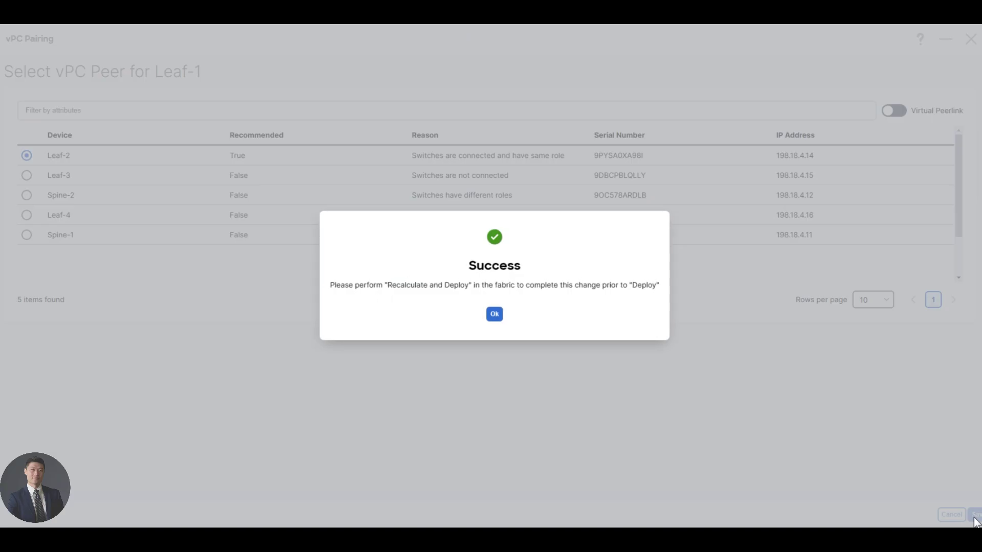
click(500, 316)
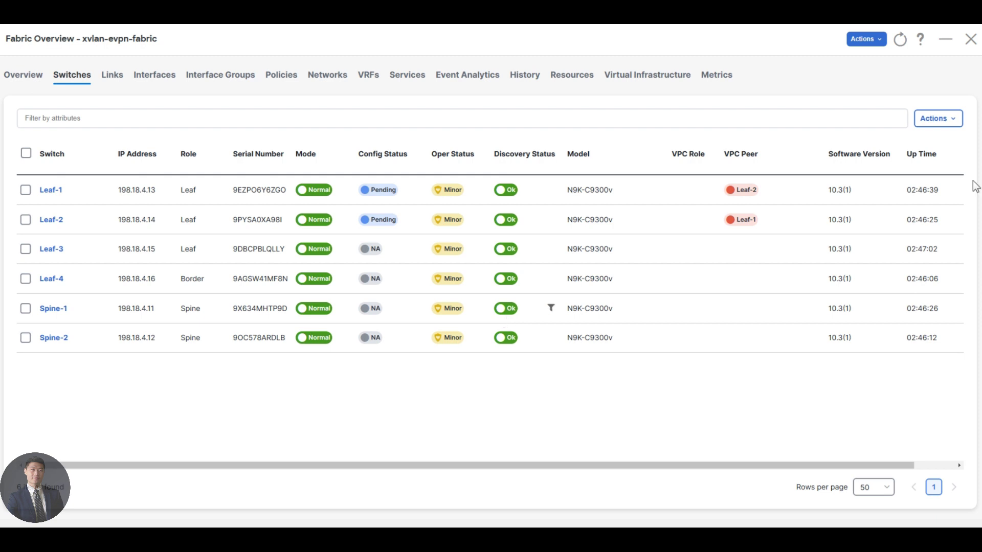
Step: Run Recalculate and Deploy from the fabric-level Actions menu to load the config preview
click(946, 121)
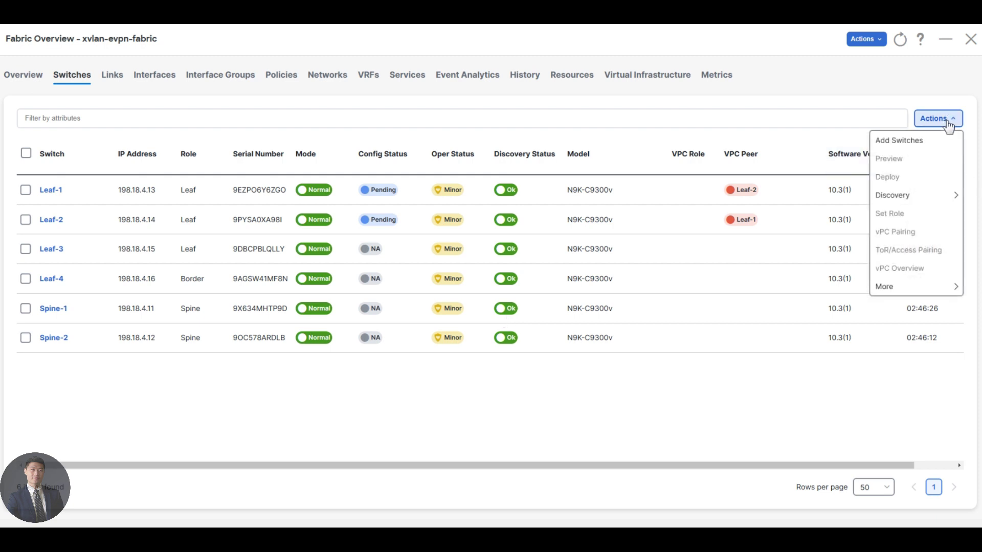
click(870, 40)
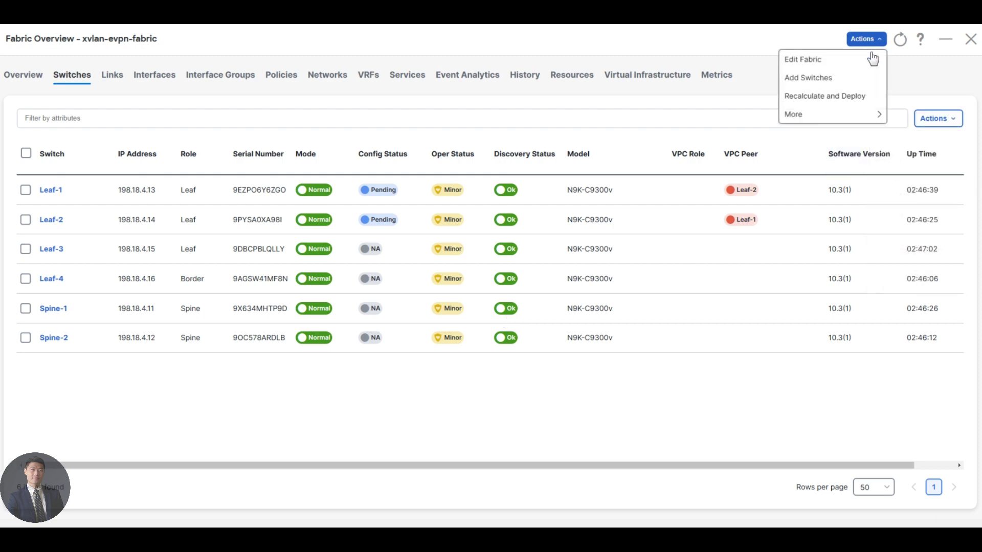
click(861, 102)
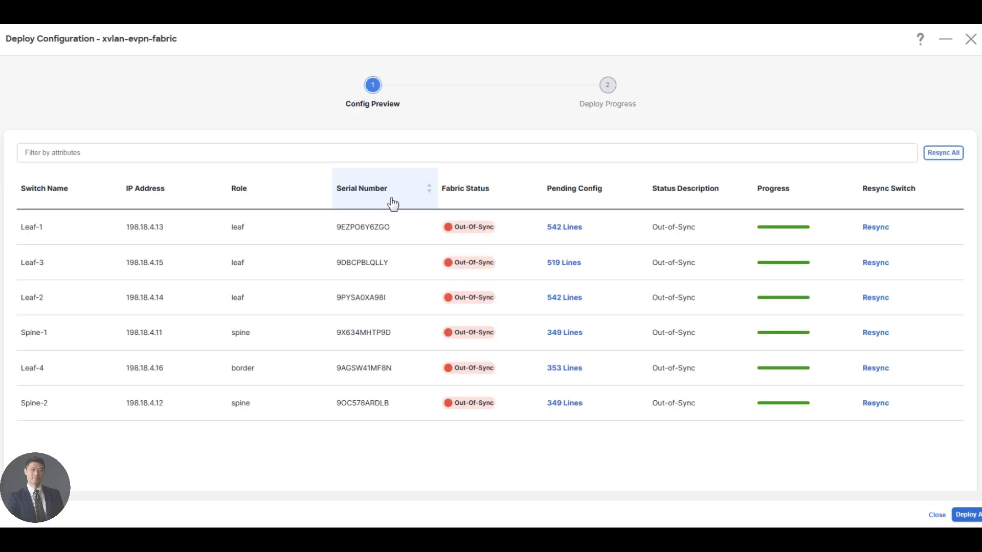
click(571, 231)
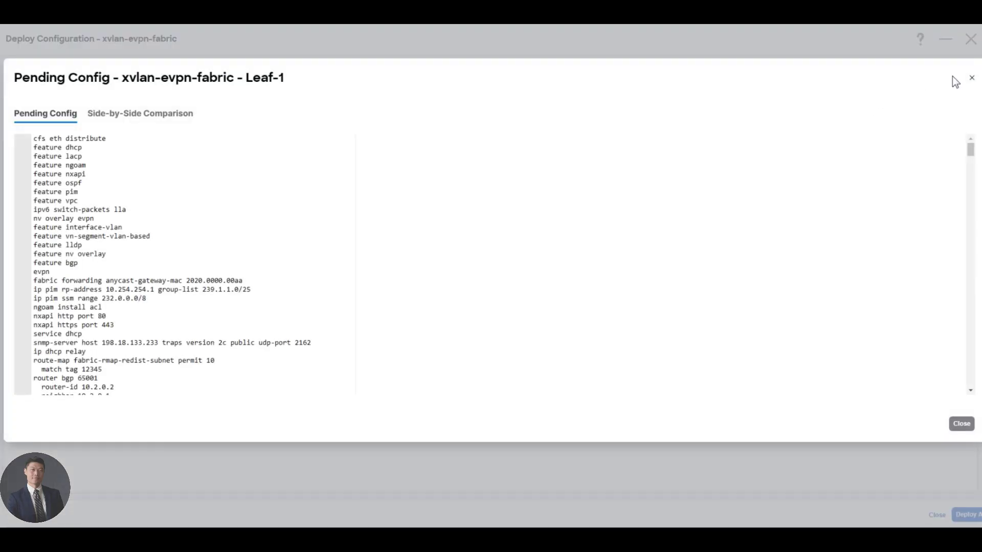
click(973, 79)
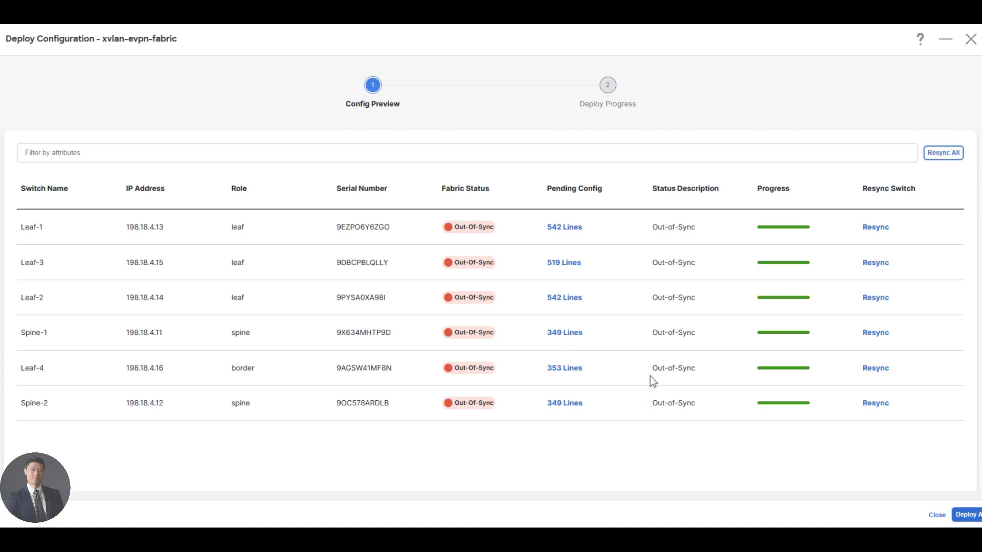
click(565, 369)
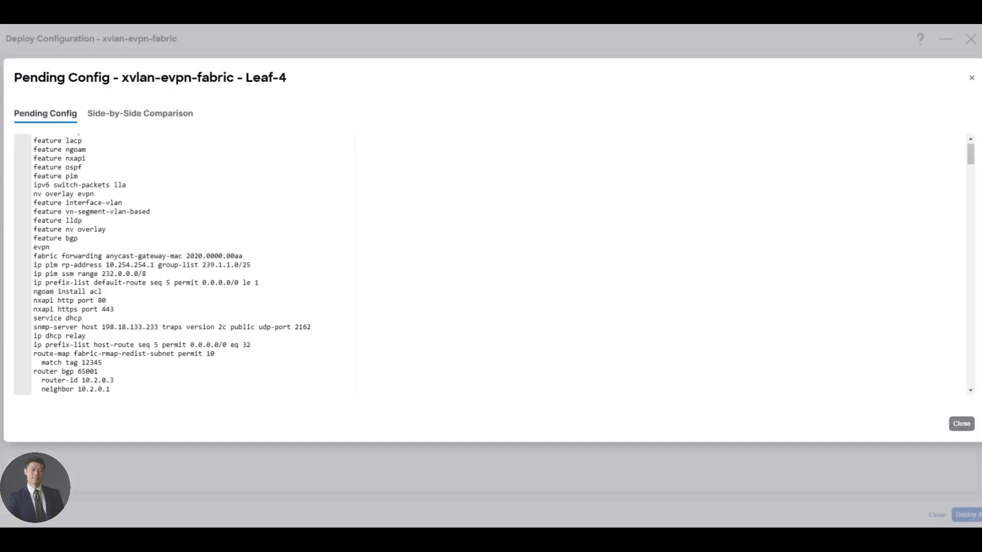
scroll(184, 264, down, 2)
scroll(184, 263, down, 10)
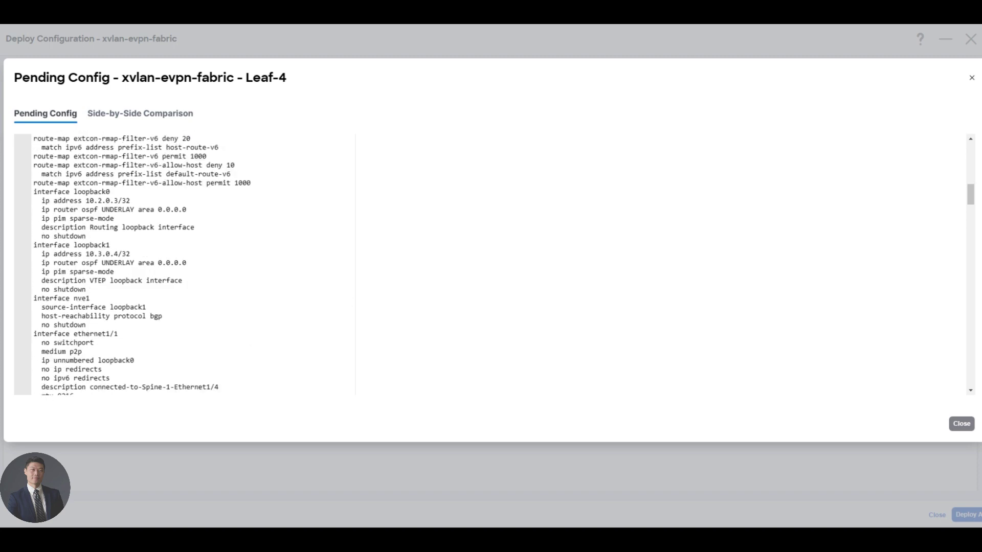
scroll(184, 264, up, 3)
scroll(184, 263, down, 10)
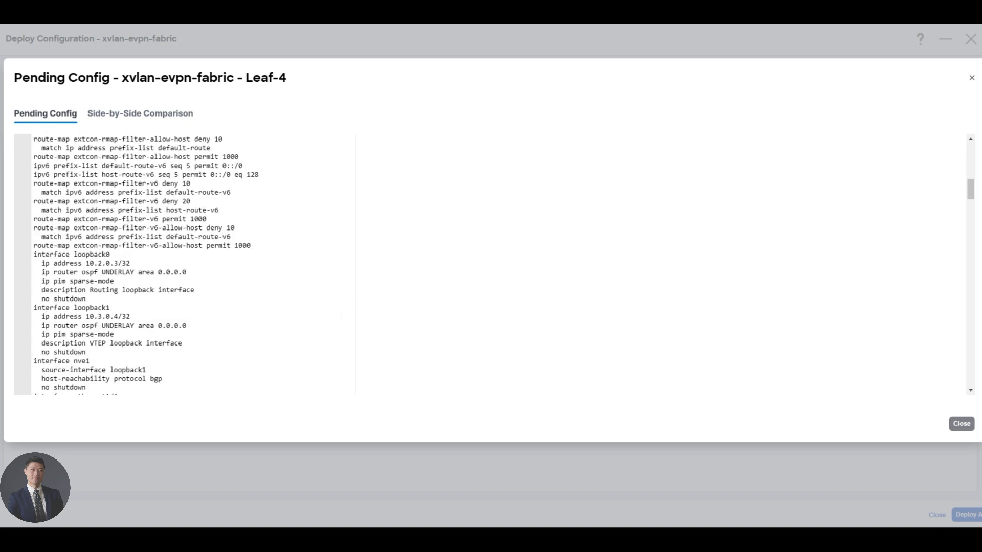
scroll(184, 263, down, 5)
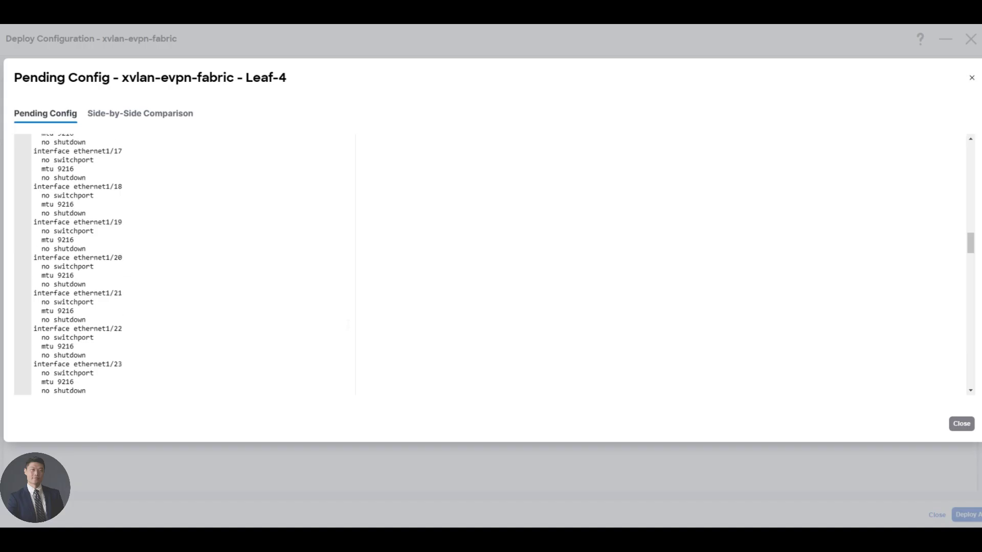
scroll(184, 263, up, 9)
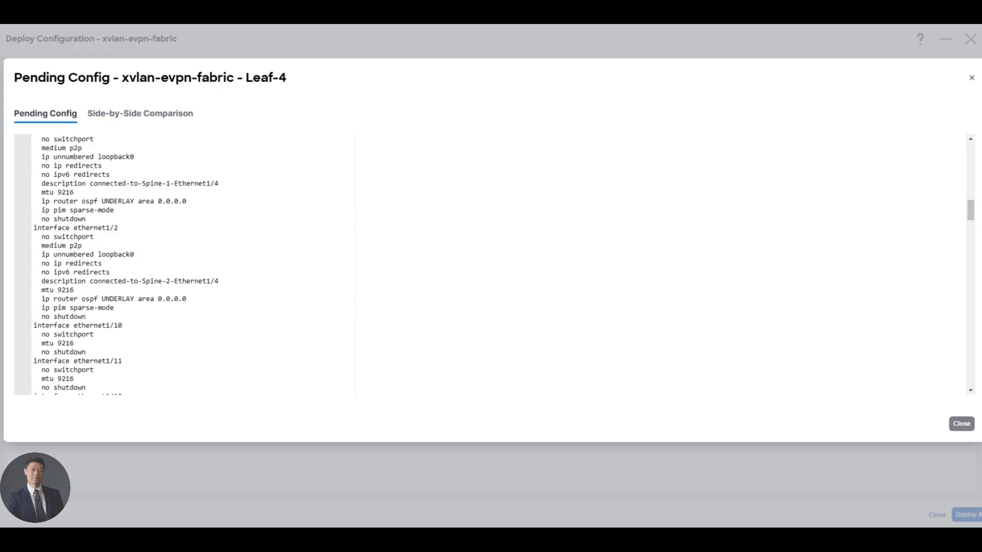
scroll(970, 210, up, 10)
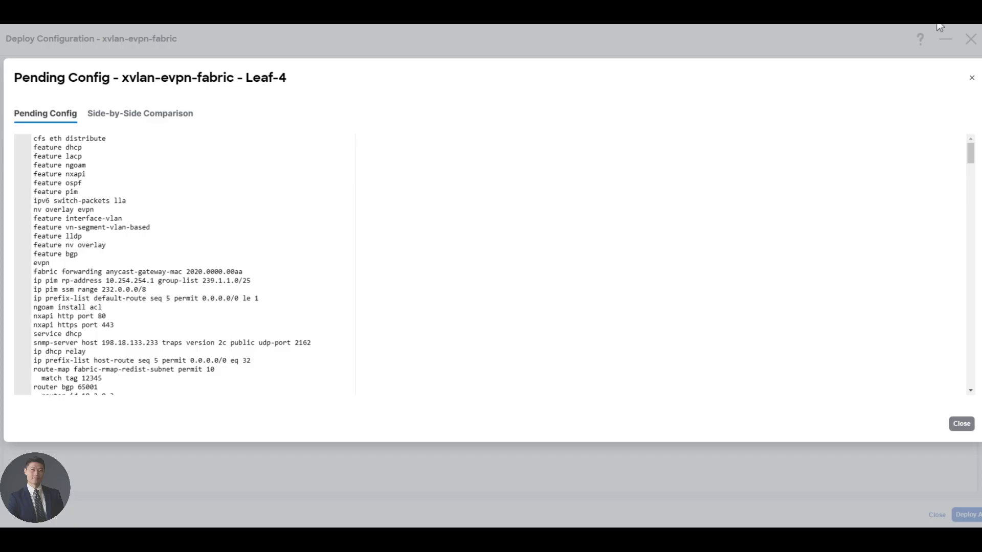
click(971, 78)
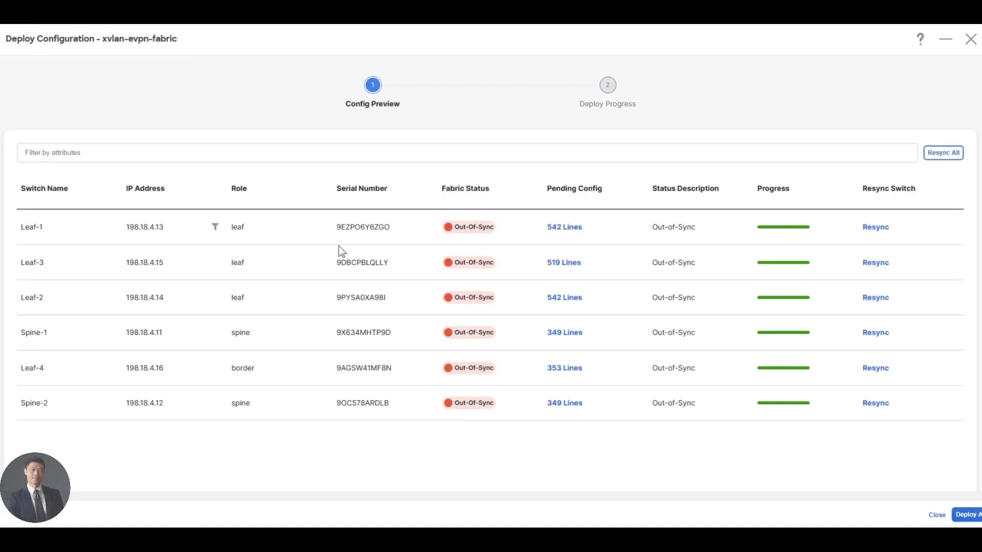
click(570, 227)
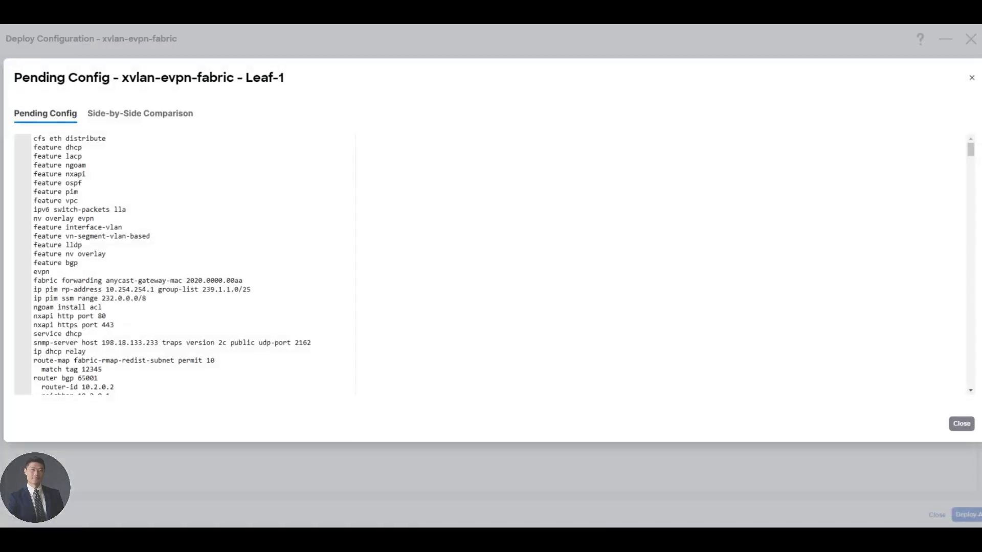
scroll(172, 265, down, 2)
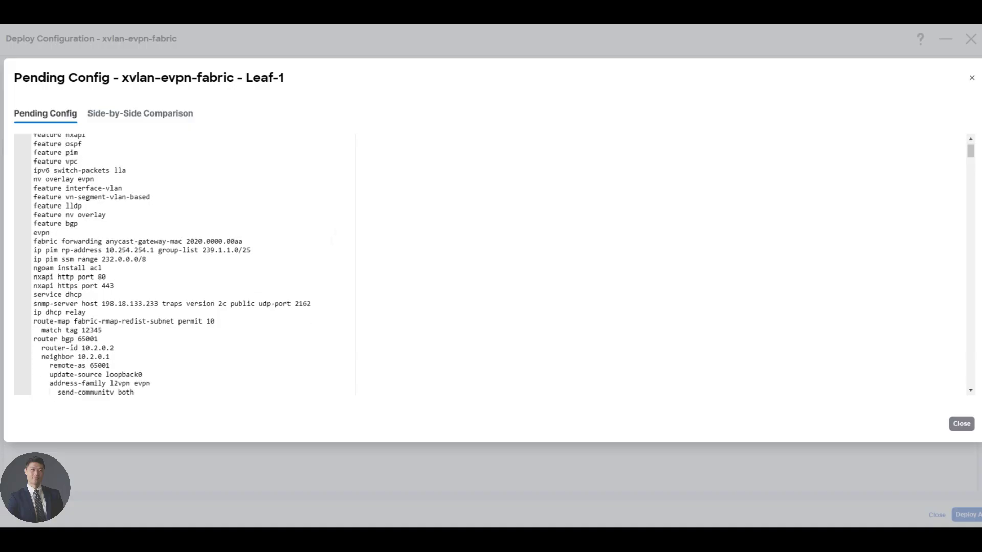
key(ctrl+f)
text(vpc)
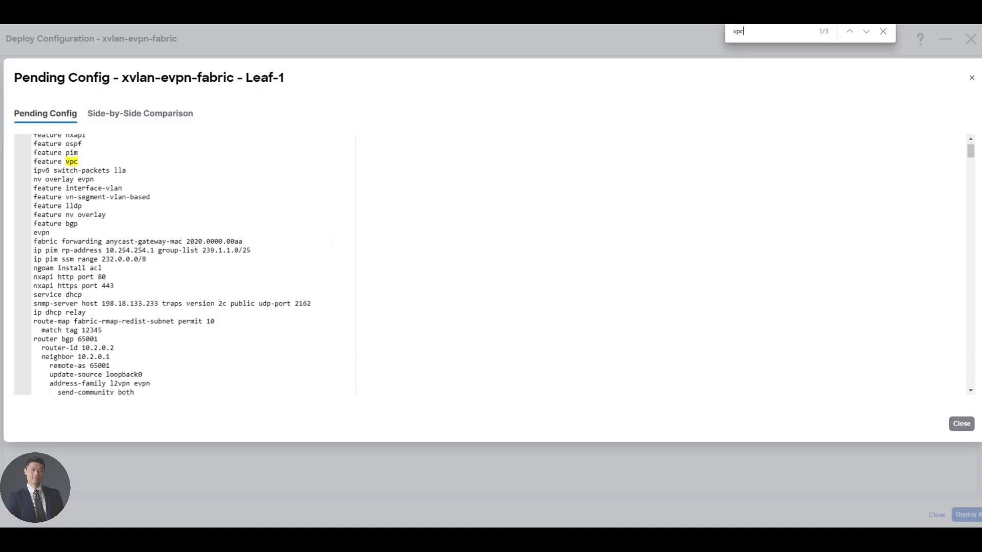
key(Escape)
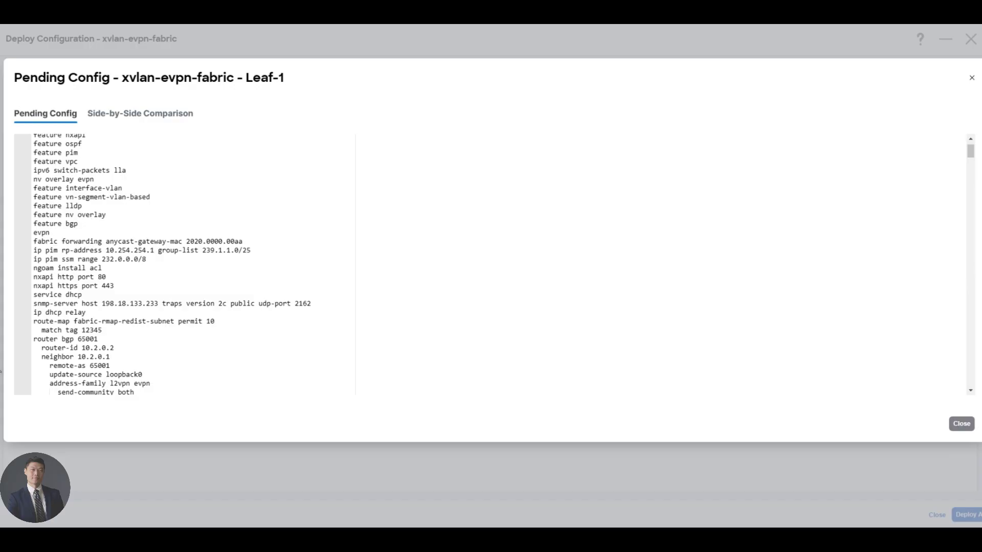
scroll(172, 265, down, 4)
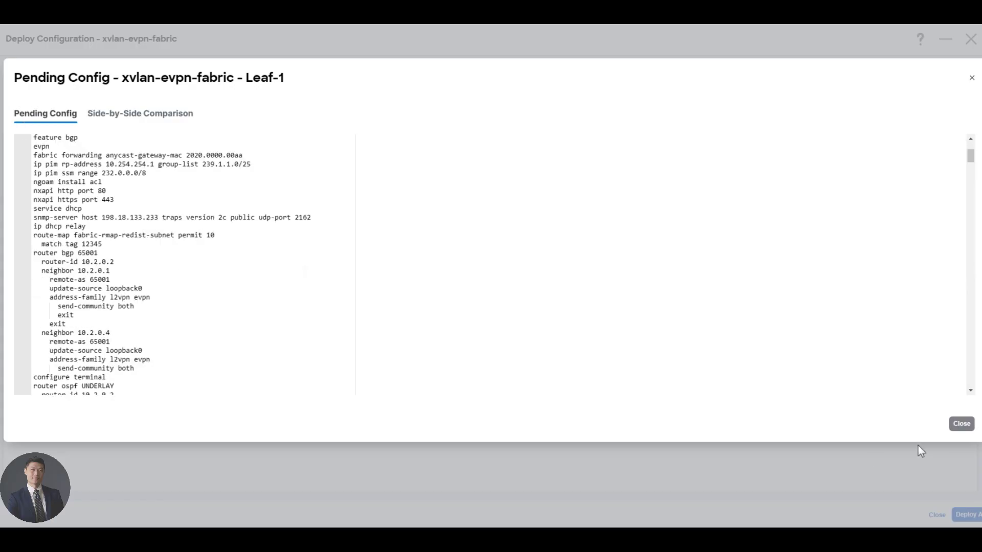
click(960, 432)
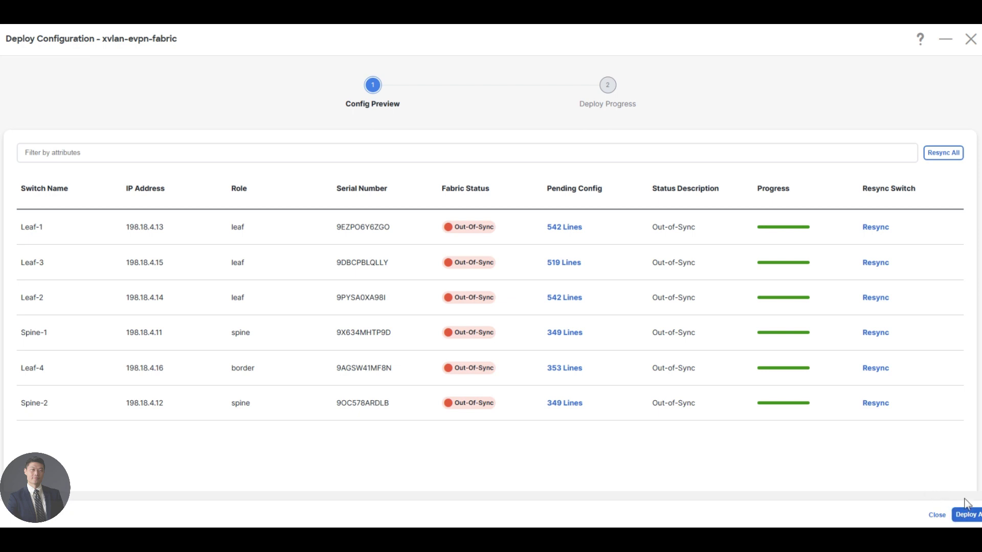
Step: Deploy all pending configuration to the six switches and close the finished deployment window
click(968, 516)
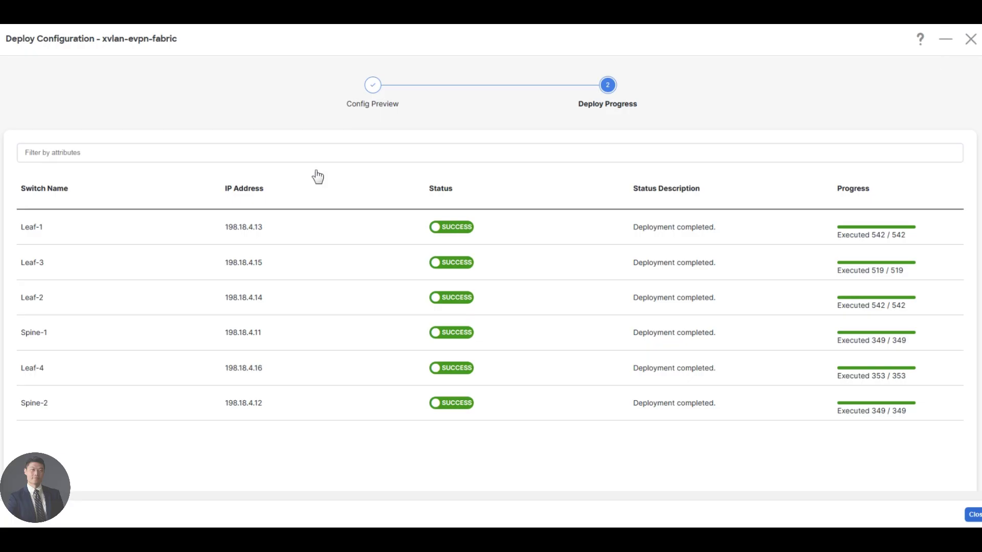
click(970, 39)
Step: Reopen xvlan-evpn-fabric's overview and scroll through its dashboard
click(970, 40)
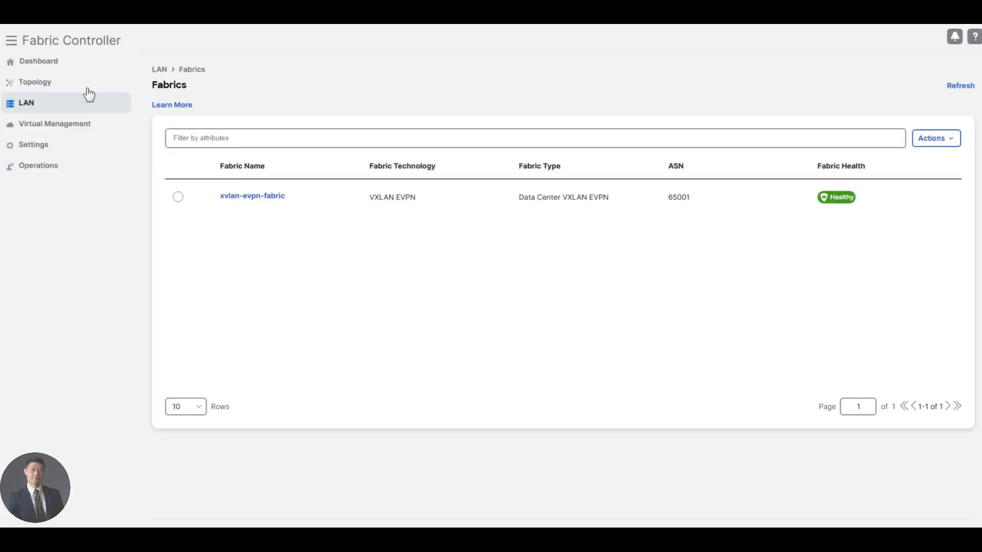
click(235, 196)
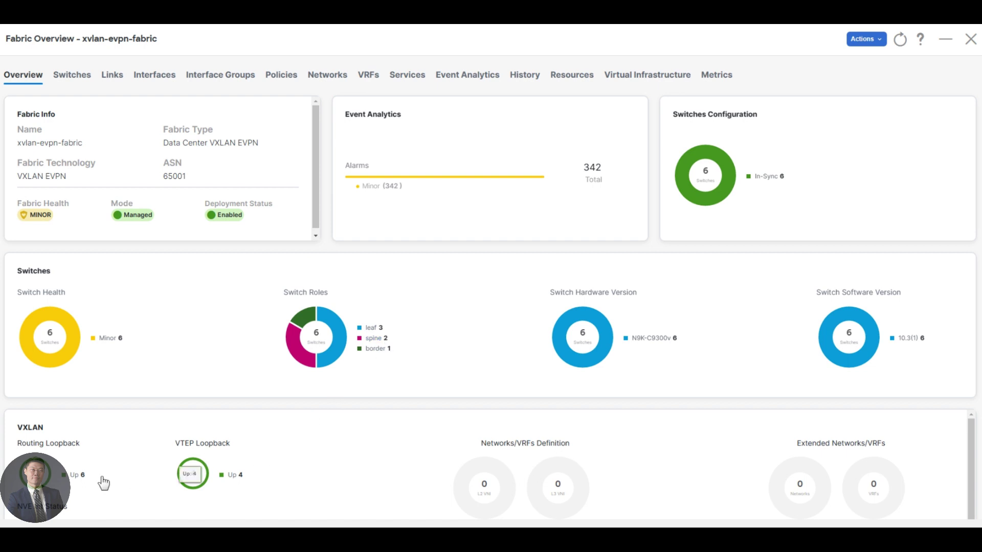
scroll(106, 460, down, 1)
scroll(66, 443, down, 1)
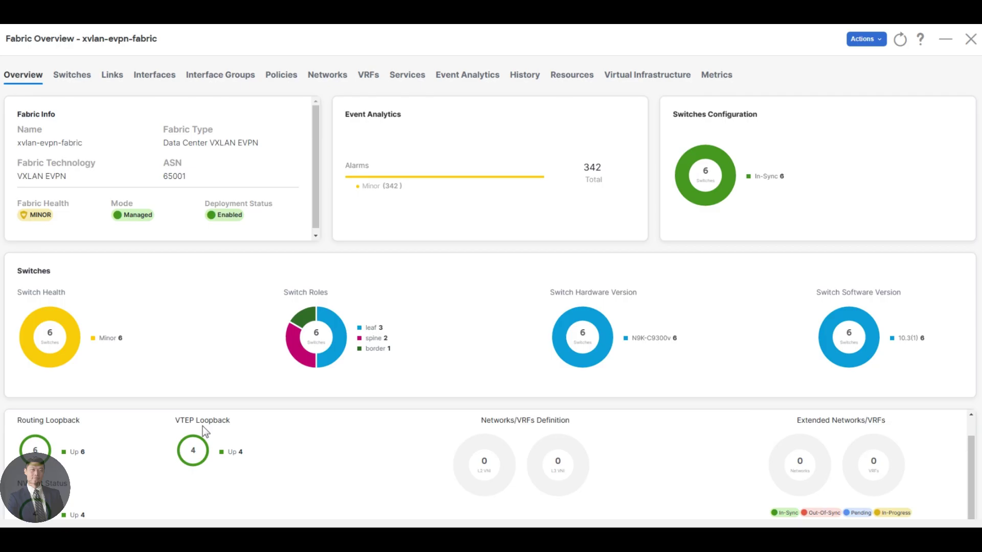
scroll(202, 427, down, 1)
mouse_move(197, 421)
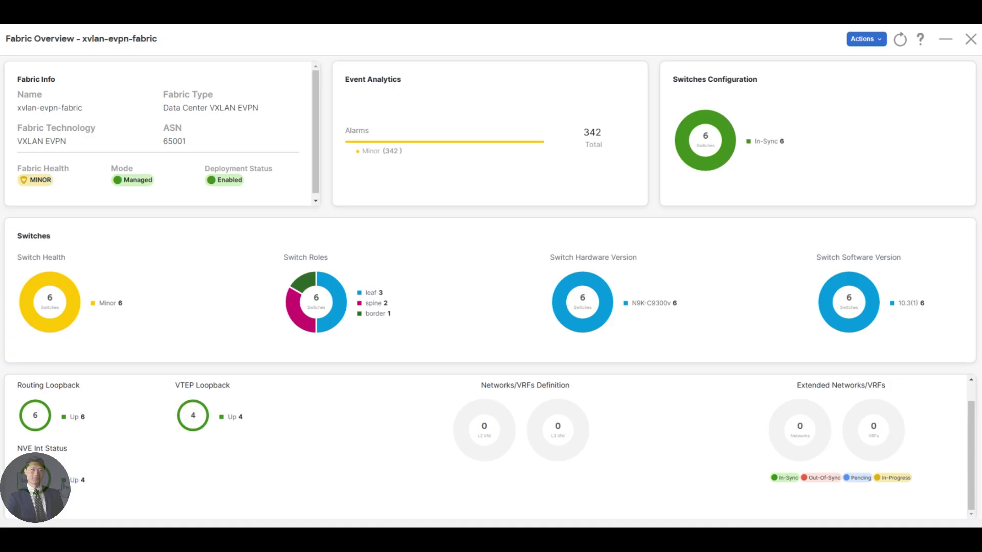
scroll(160, 437, up, 1)
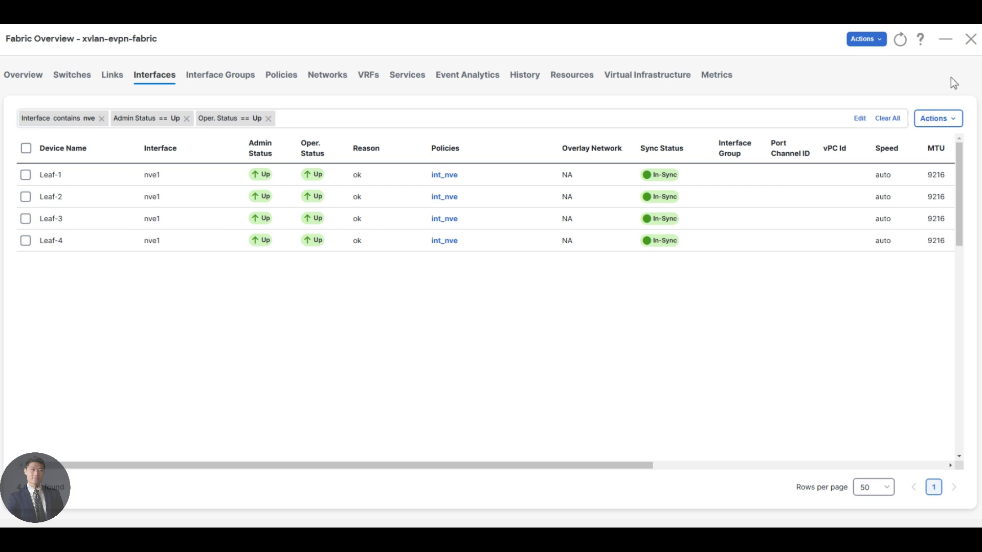
Step: Check the Overview and Interfaces tabs, then close the fabric overview
click(32, 77)
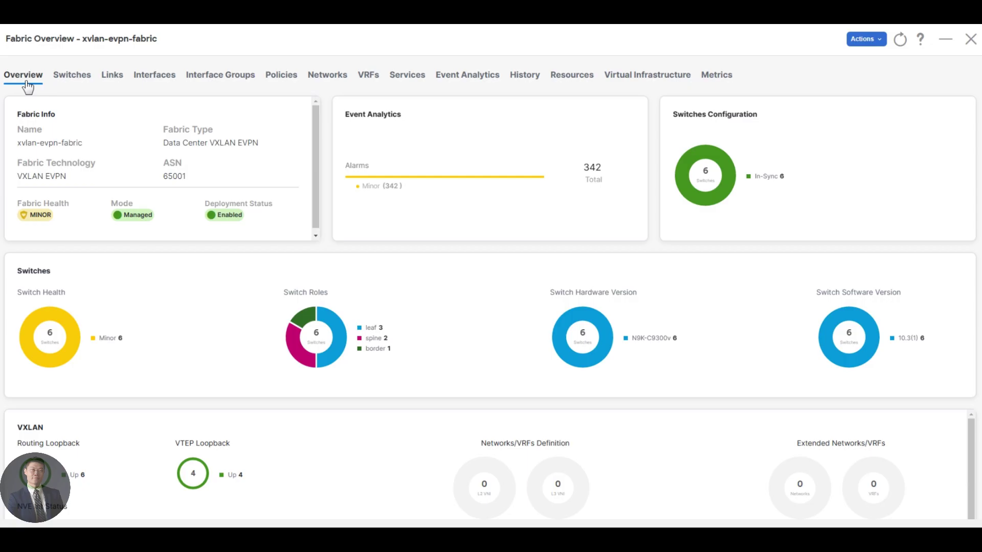
click(27, 85)
click(970, 39)
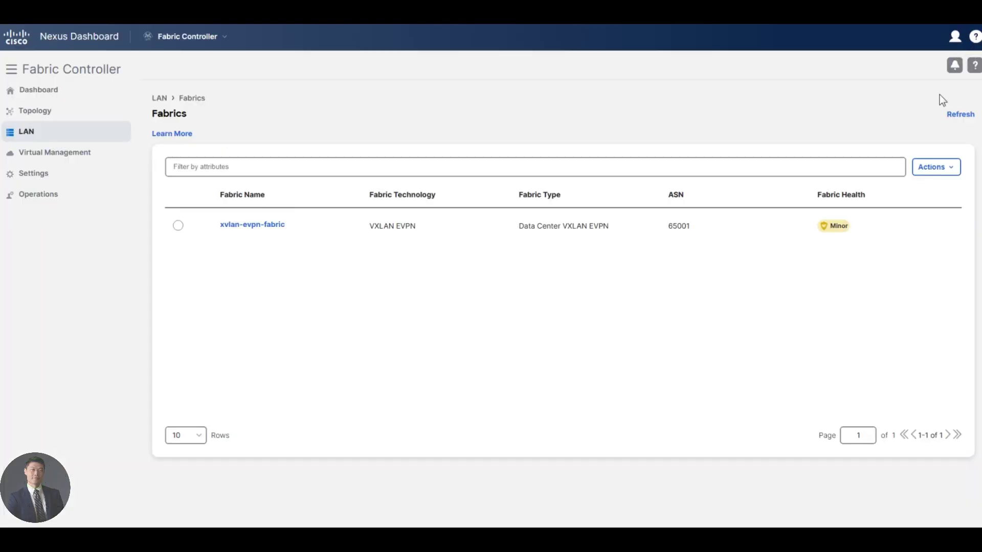
Step: Start a new fabric, then mark Edge Router, underline external-fabric and tick both fabric names in red
click(939, 167)
click(939, 196)
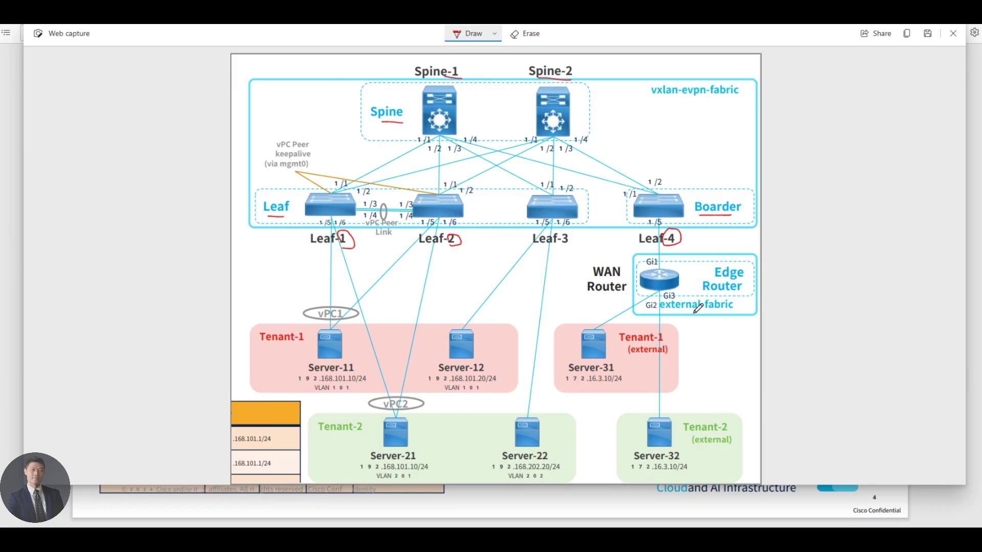
mouse_move(702, 264)
mouse_down()
mouse_move(721, 291)
mouse_move(750, 277)
mouse_move(703, 262)
mouse_up()
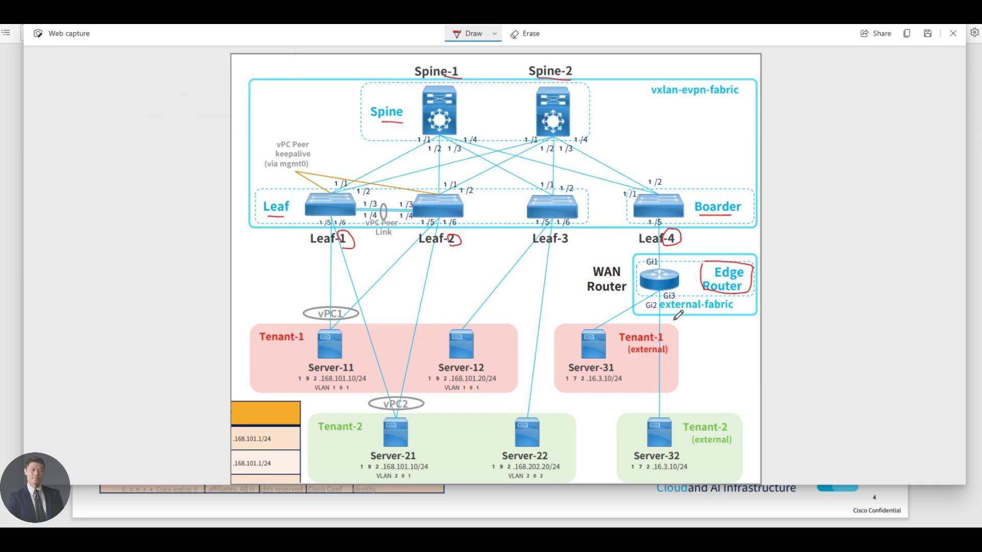
drag(665, 310, 736, 309)
drag(744, 84, 755, 76)
drag(739, 305, 752, 301)
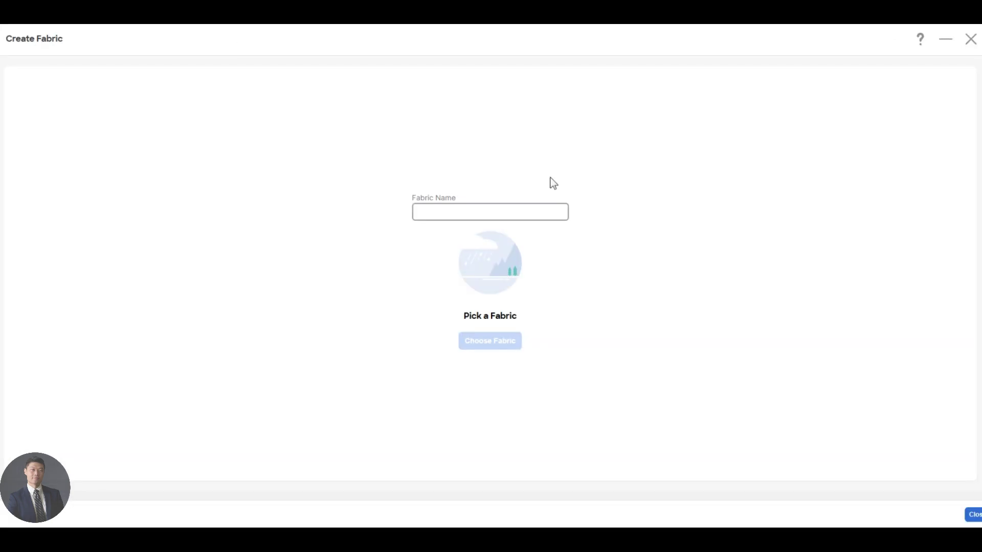
Step: Name the new fabric 'external-fabric' and choose External Connectivity Network as its type
click(501, 211)
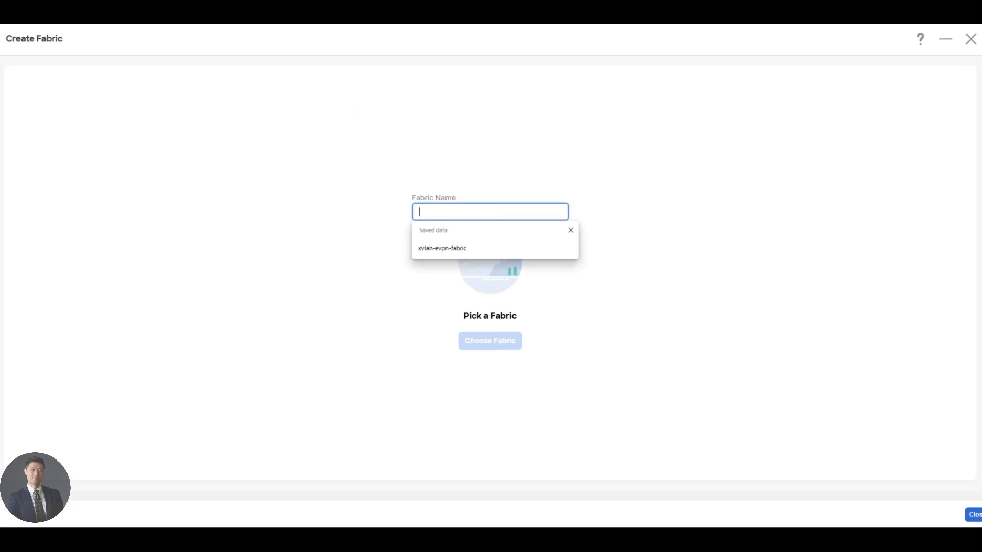
text(external)
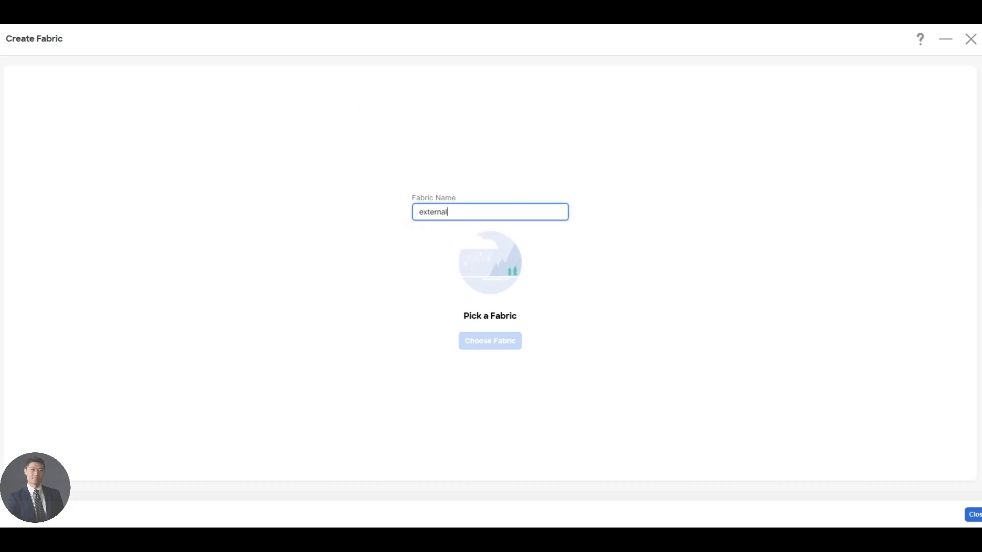
text(-fabric)
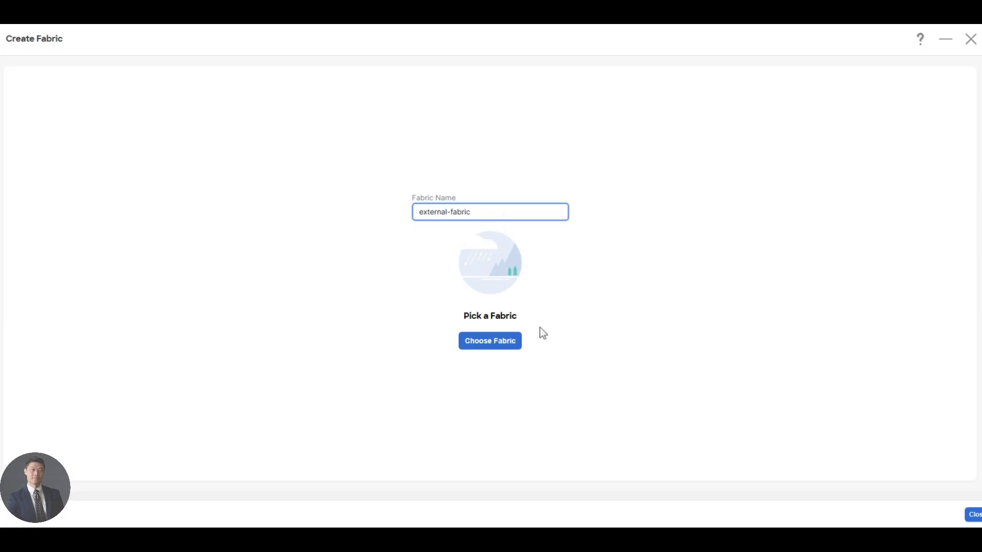
click(518, 339)
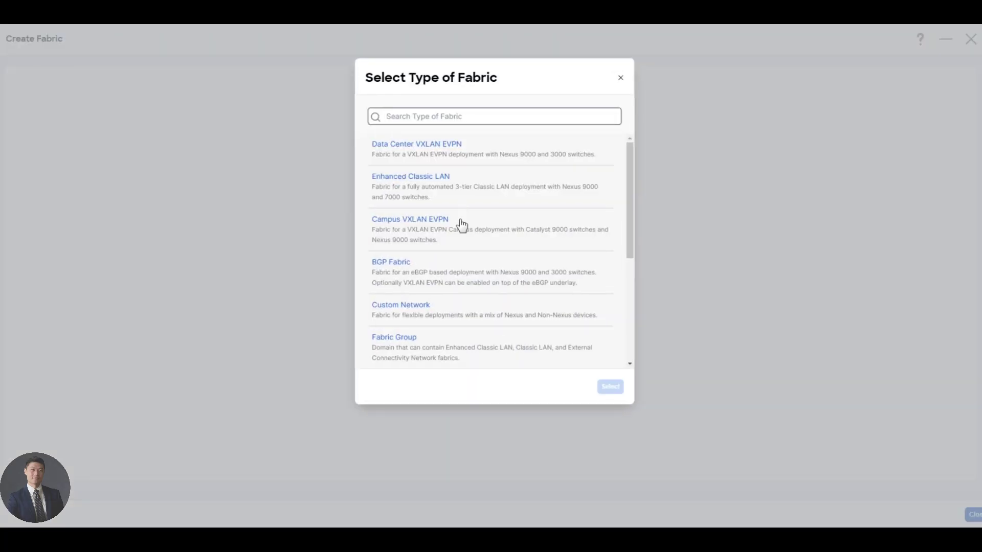
scroll(500, 248, down, 3)
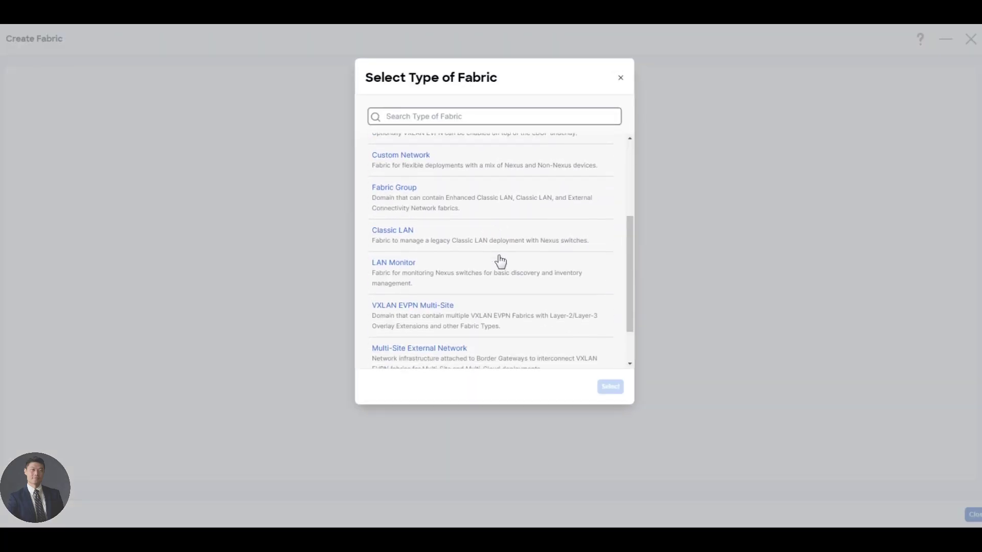
scroll(501, 261, down, 1)
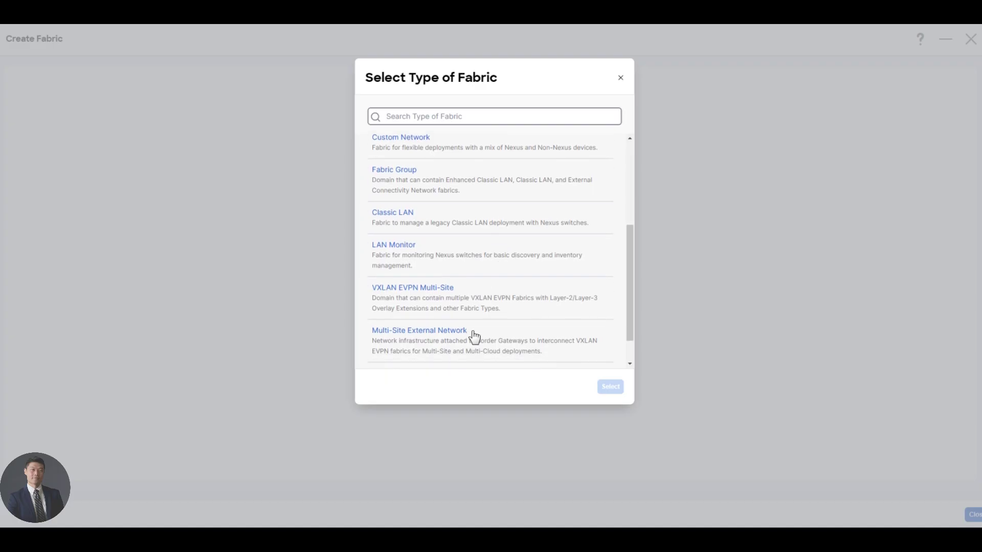
scroll(460, 340, down, 1)
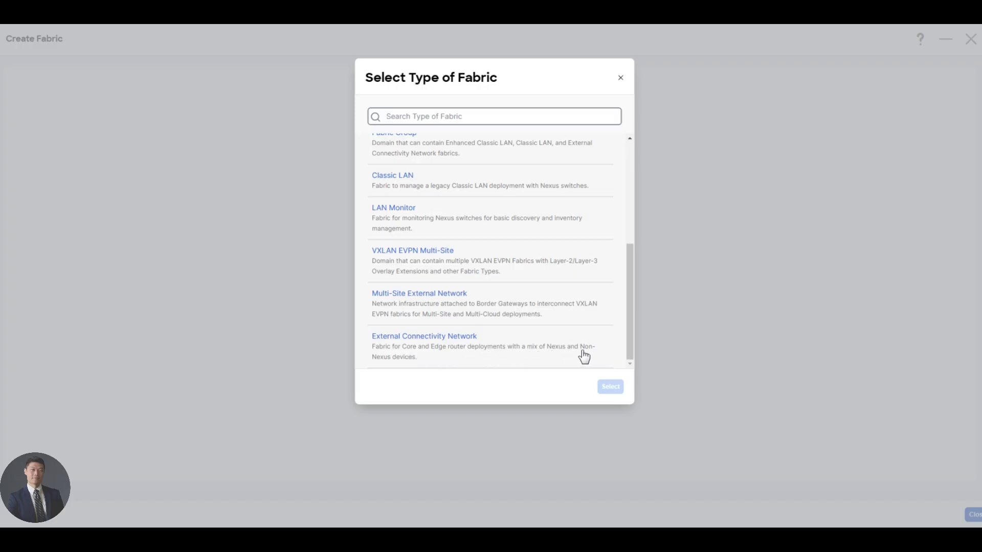
click(432, 351)
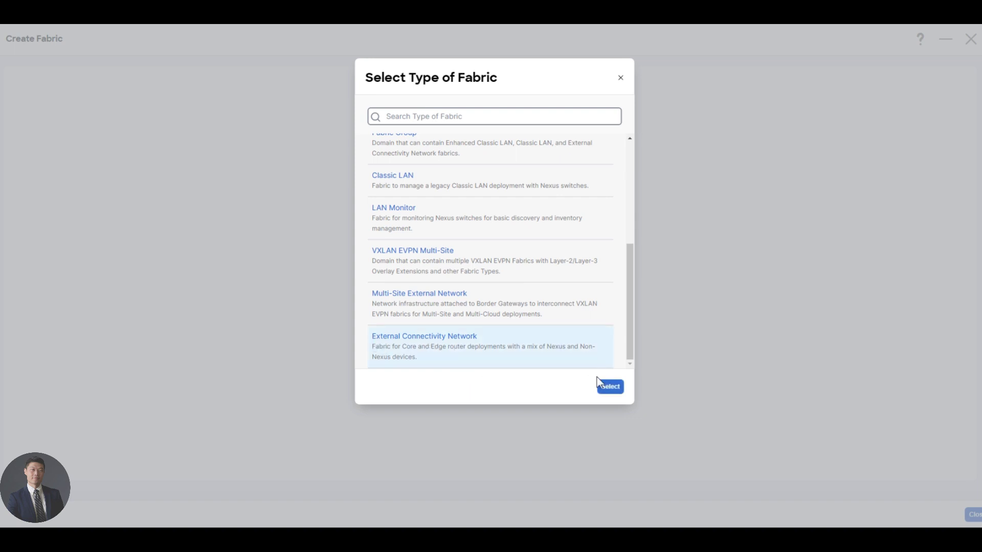
click(611, 390)
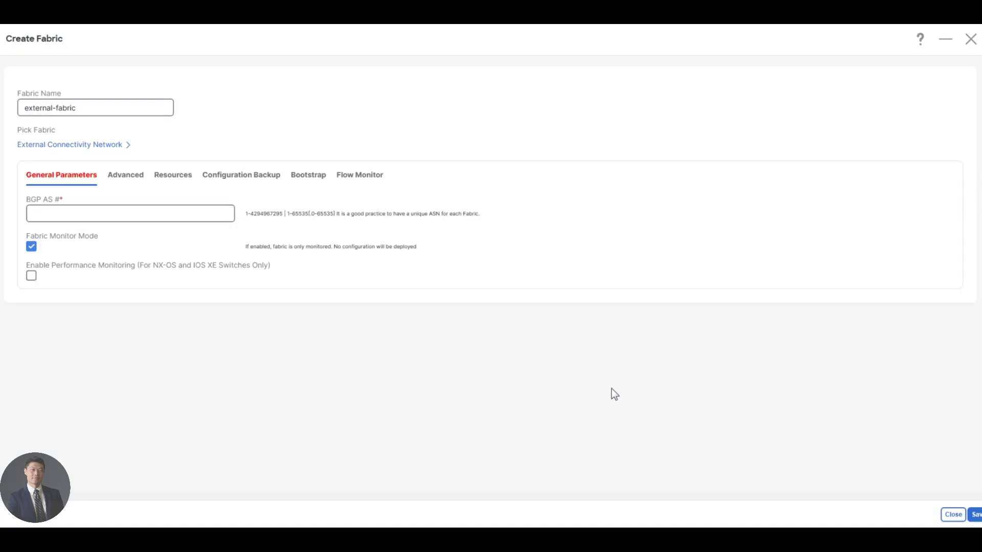
Step: Enter BGP AS 65002 and handwrite the ASNs beside both fabrics on the diagram
click(86, 215)
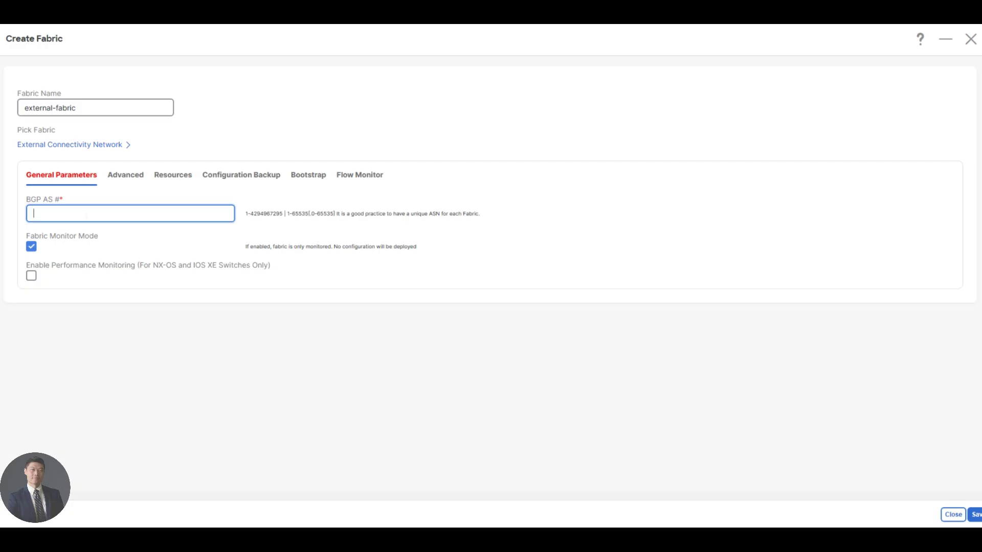
text(65002)
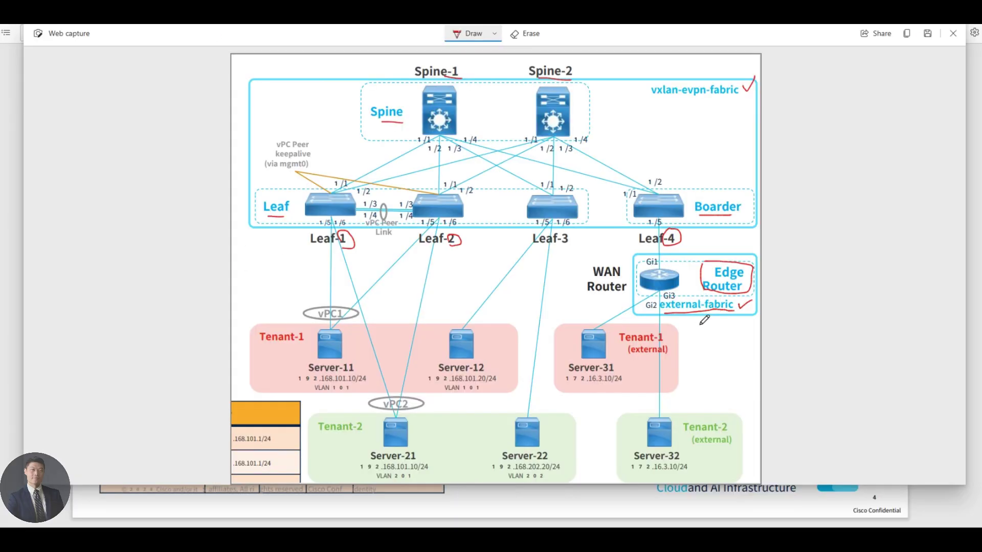
mouse_move(698, 319)
mouse_down()
mouse_move(692, 331)
mouse_move(744, 331)
mouse_up()
mouse_move(693, 101)
mouse_down()
mouse_move(690, 115)
mouse_move(707, 101)
mouse_move(712, 115)
mouse_move(743, 115)
mouse_up()
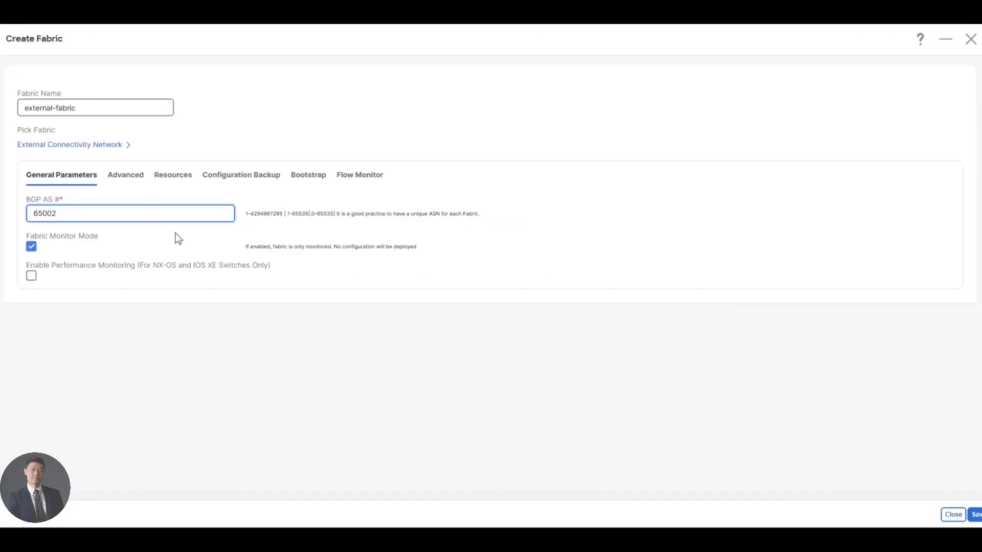
Step: Enable performance monitoring, turn off fabric monitor mode, and save external-fabric
click(31, 276)
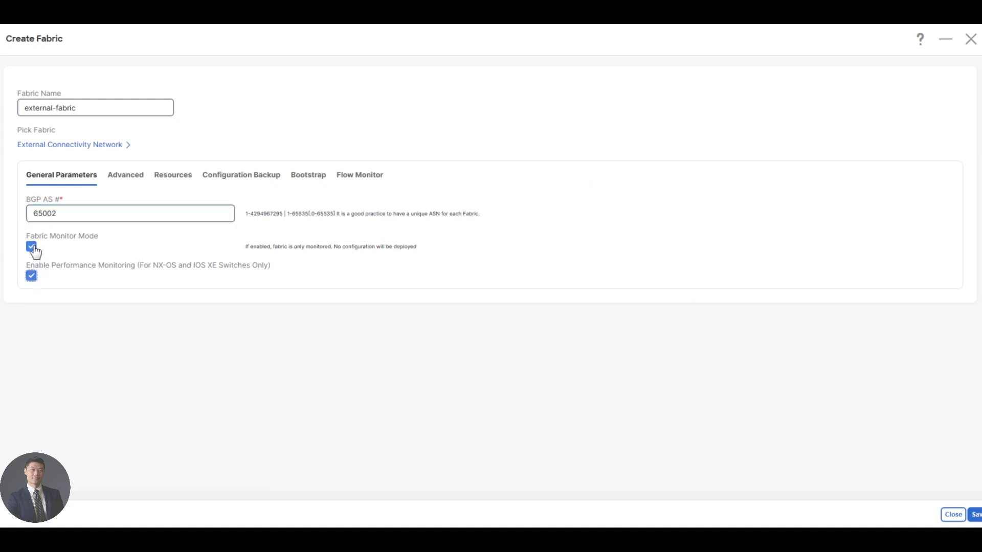
click(32, 247)
drag(30, 265, 171, 257)
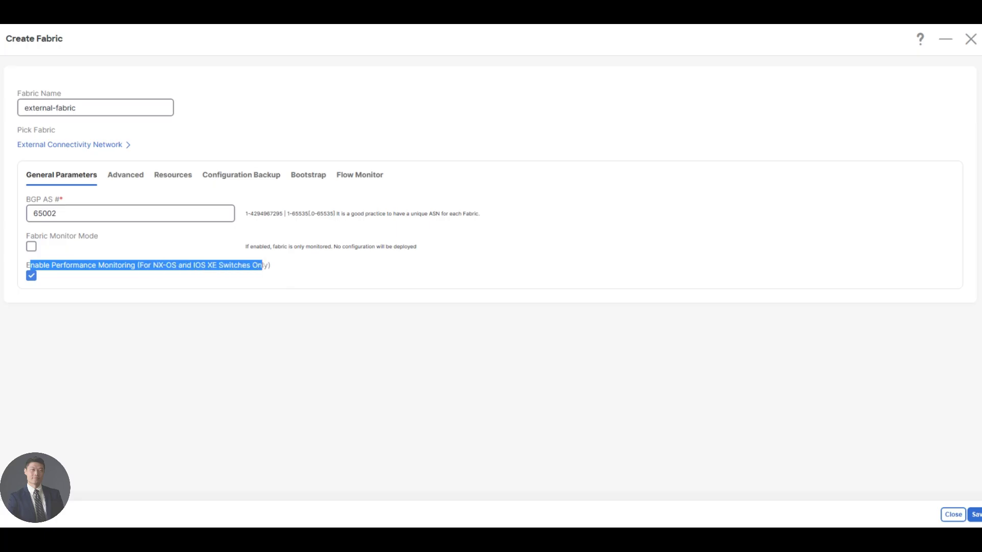
click(276, 265)
drag(63, 265, 270, 265)
click(299, 271)
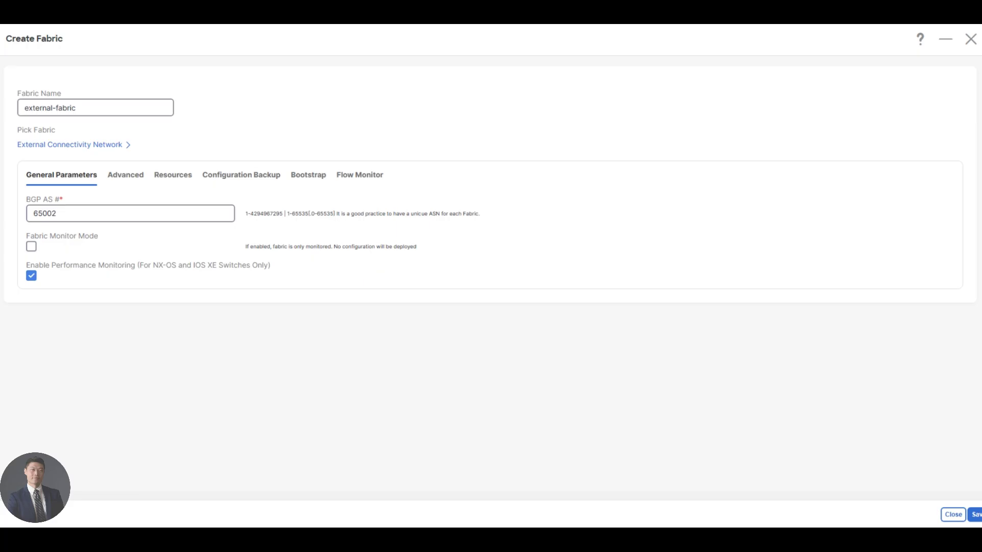
click(976, 515)
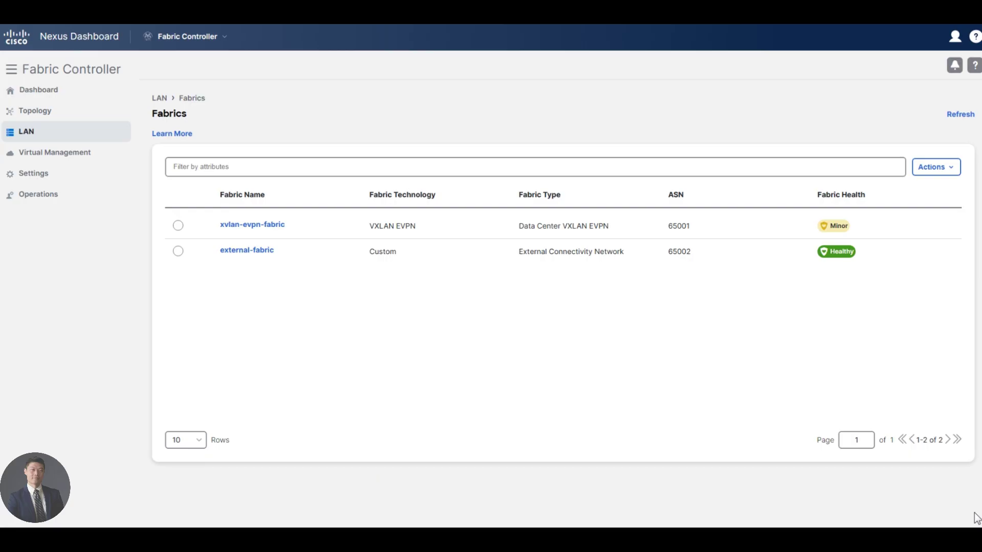
Step: Open external-fabric's overview and choose Add Switches from its Actions menu
click(259, 252)
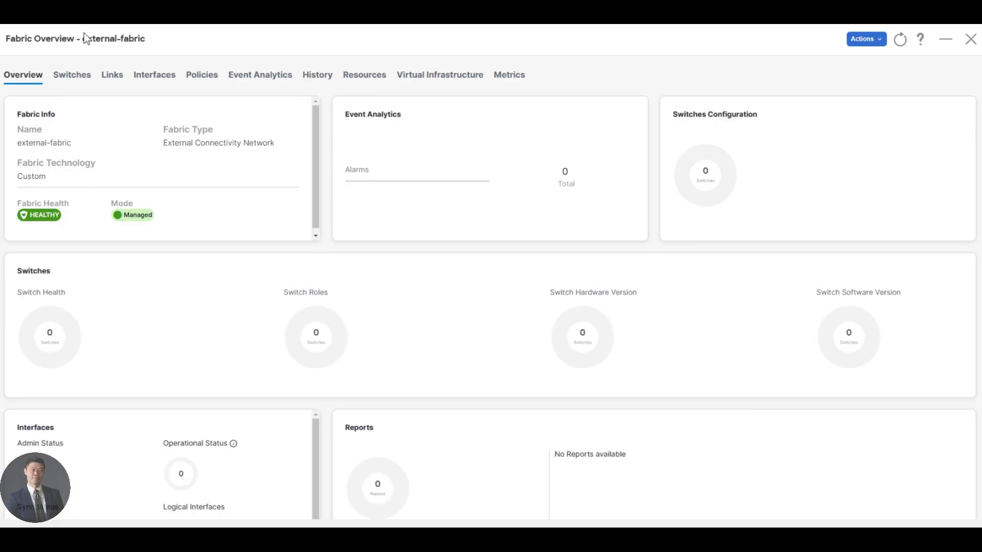
click(876, 42)
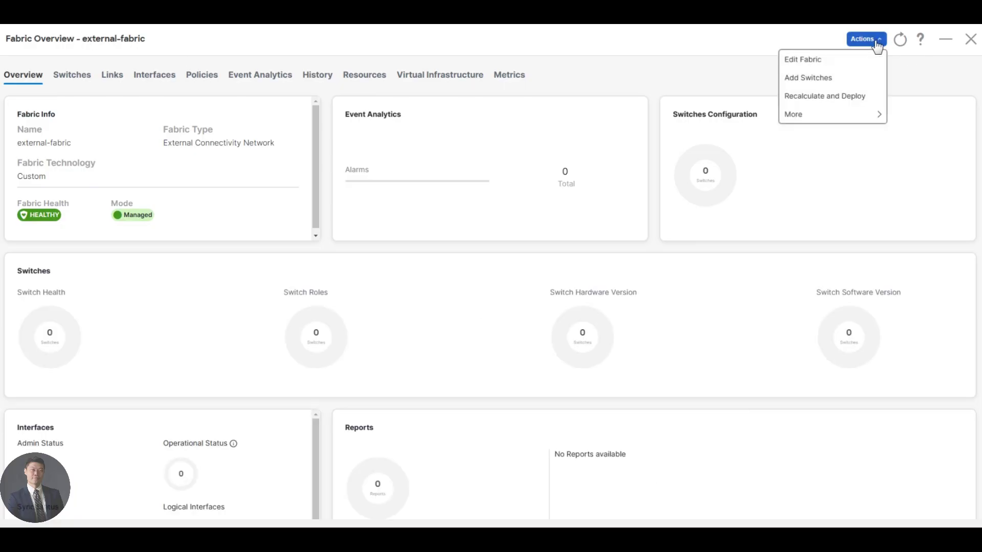
click(832, 79)
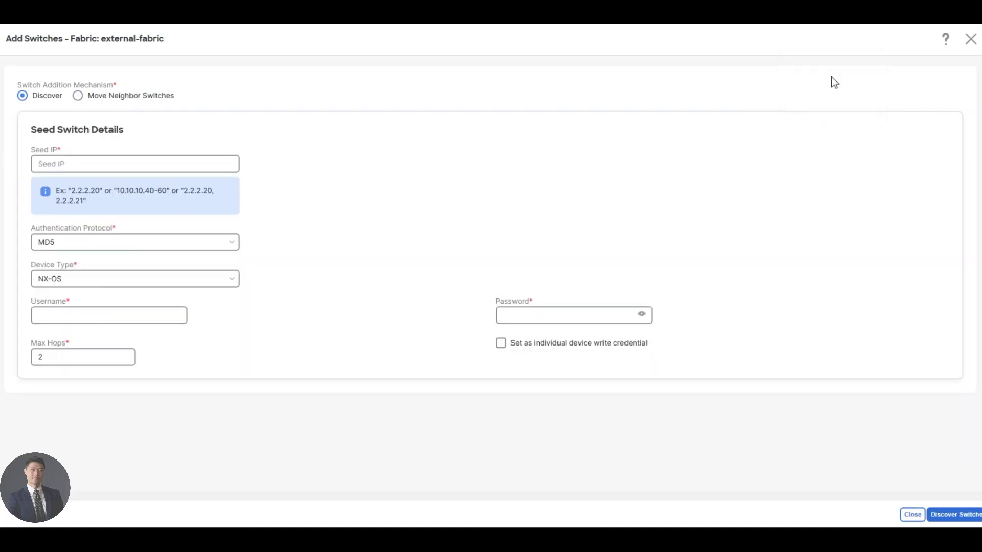
Step: Enter seed IP 198.18.4.17 and set the device type to IOS XE with CSR/CAT8K
click(170, 168)
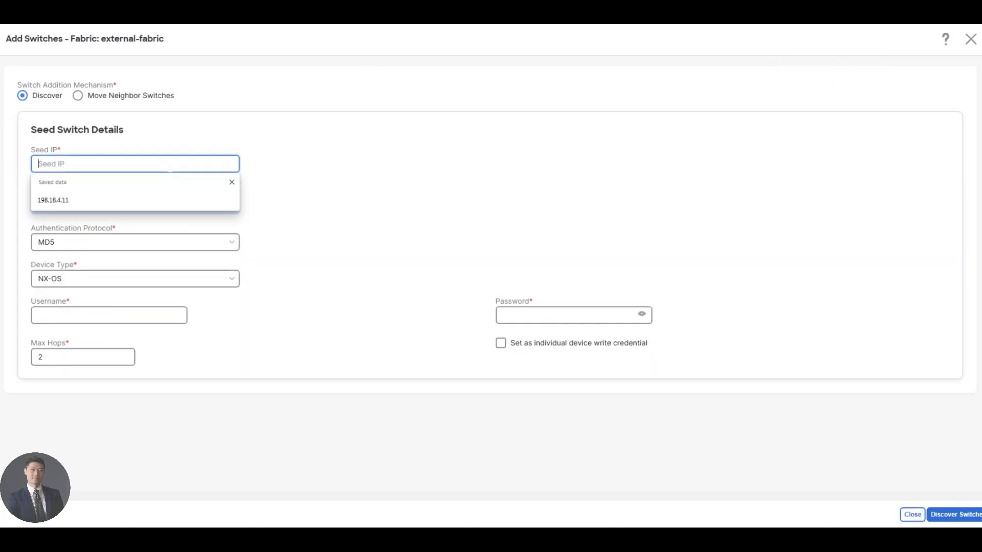
text(198.18.4.17)
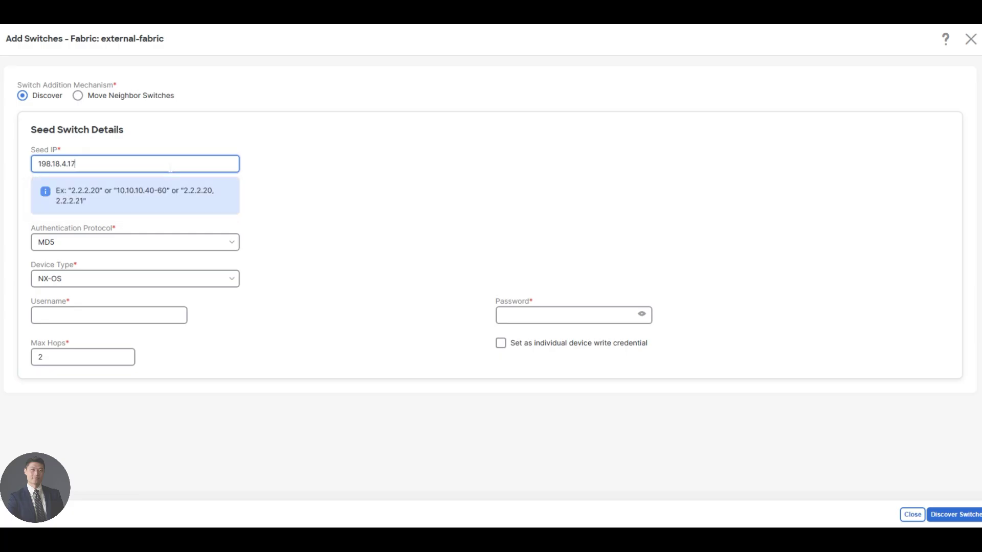
click(87, 284)
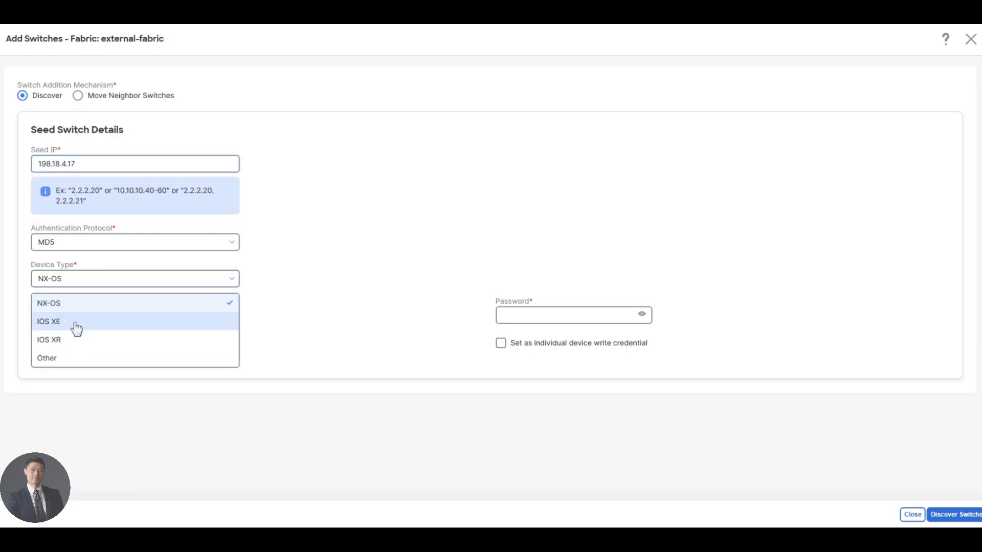
click(75, 323)
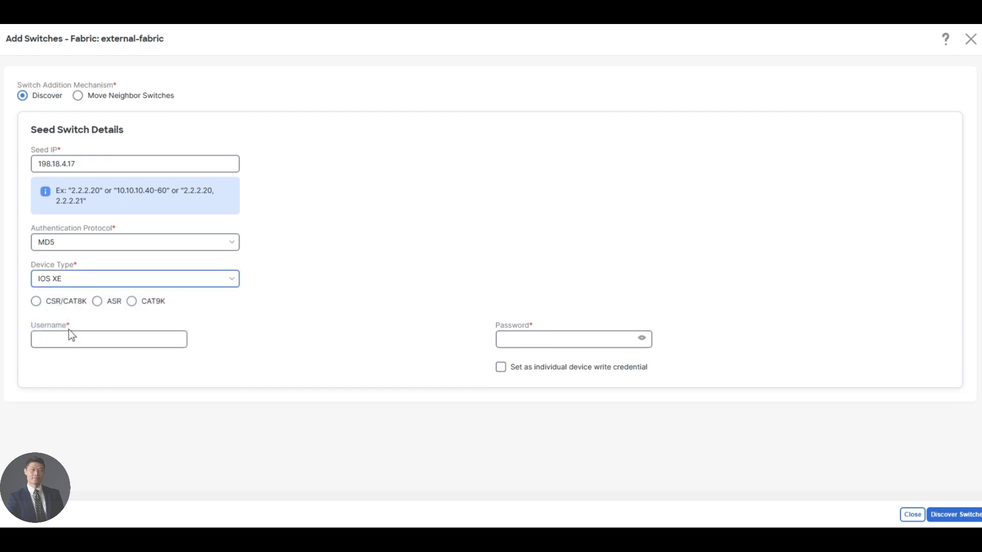
click(67, 338)
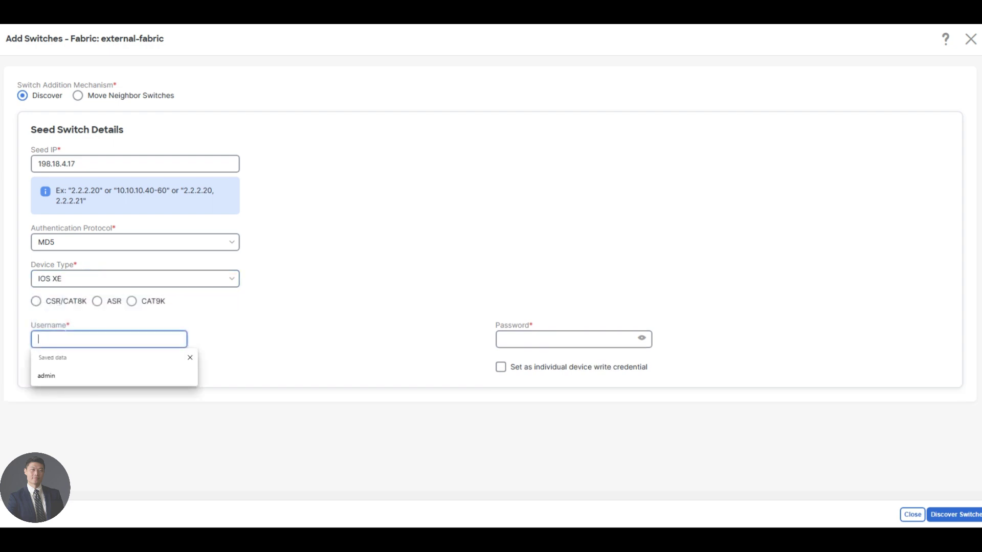
click(35, 300)
Step: Enter the admin username and password as the write credential, then discover the switch
click(122, 339)
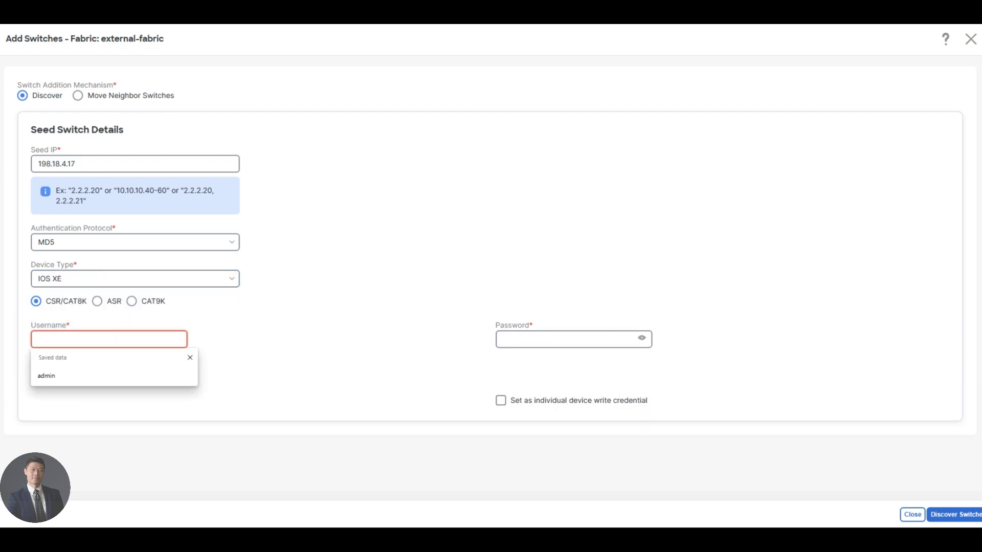
text(admin)
key(Tab)
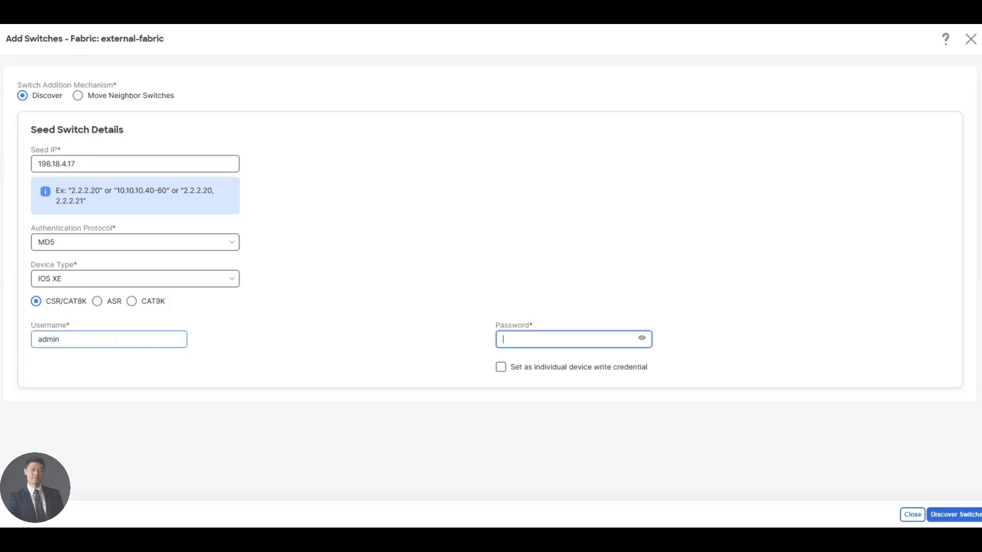
text(**********)
click(504, 368)
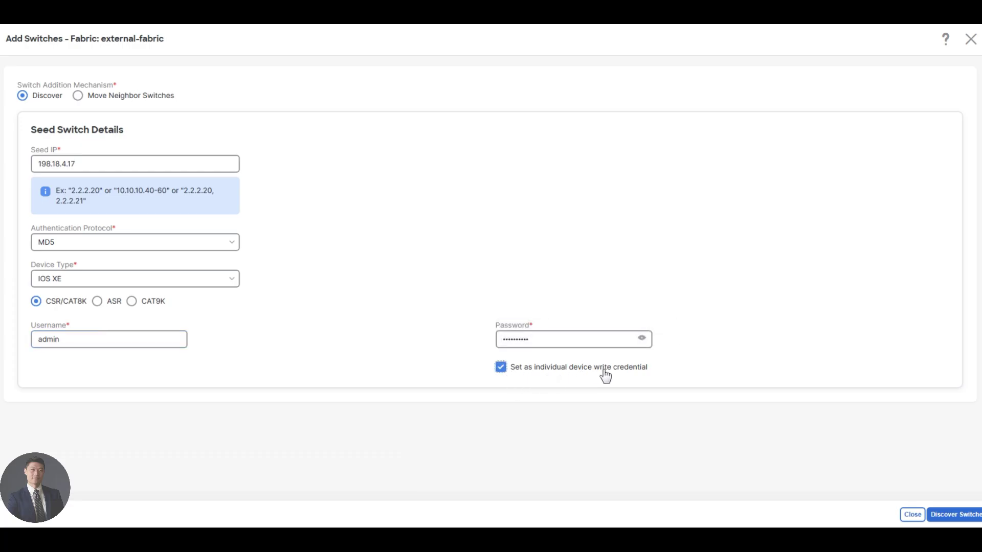
click(959, 515)
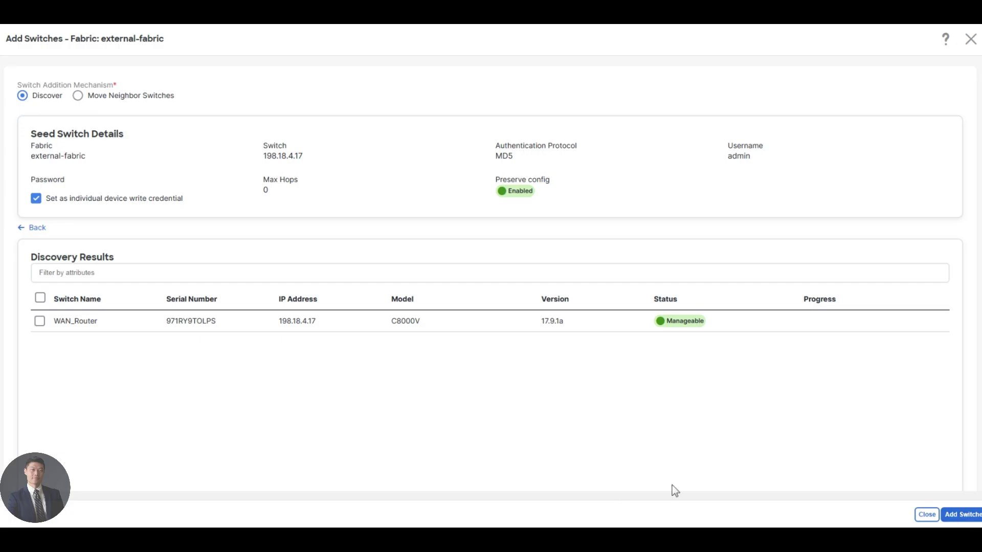
Step: Add WAN_Router to external-fabric and close the add-switches page when it finishes
click(40, 321)
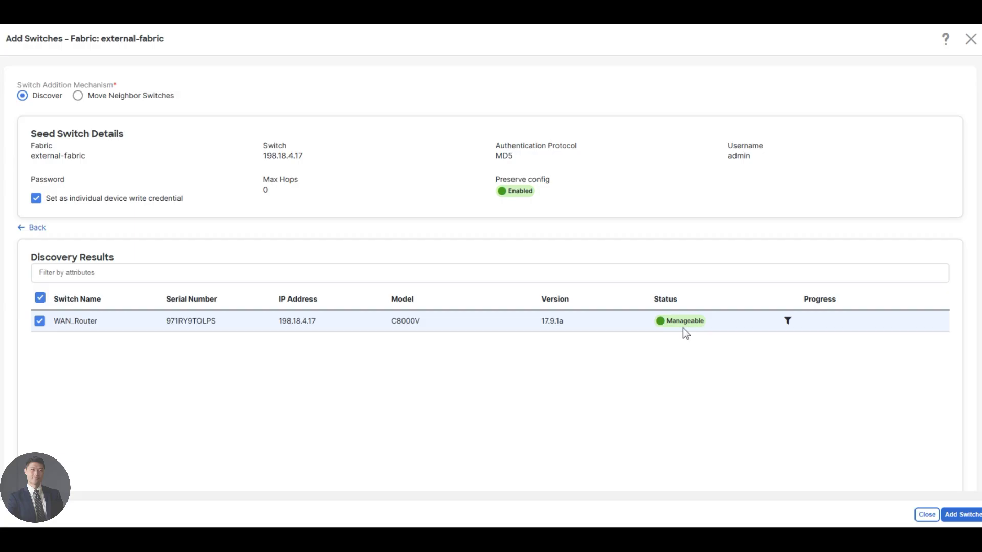
click(958, 517)
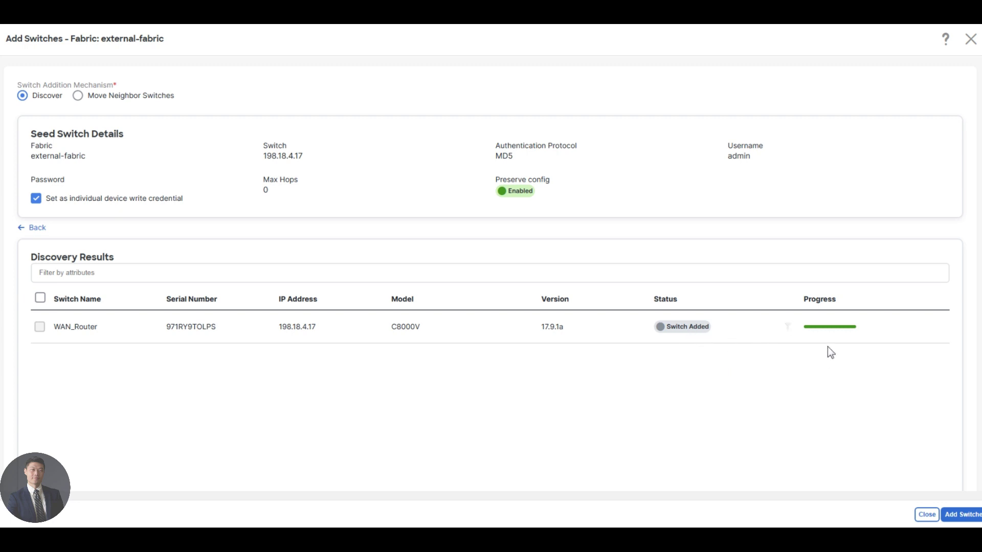
click(927, 515)
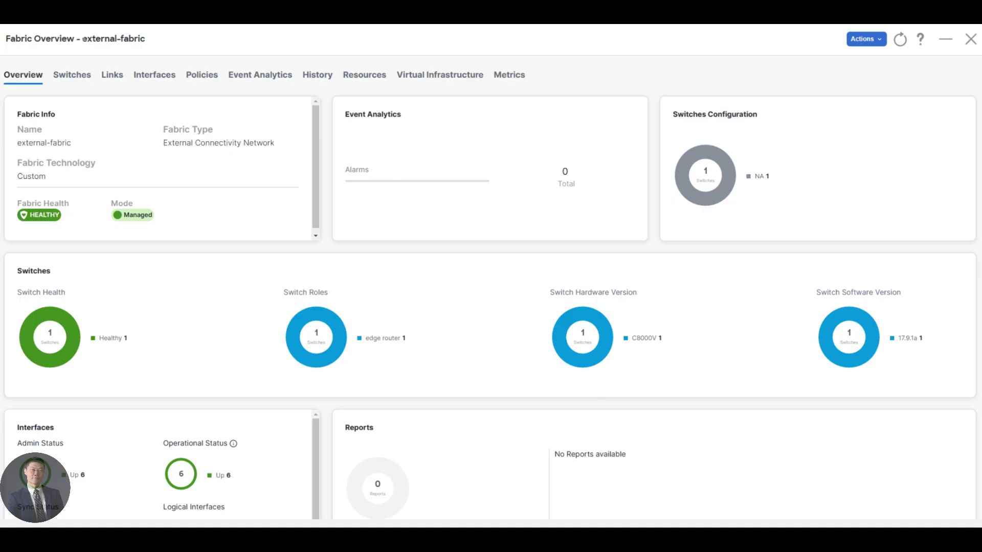
Step: Select WAN_Router in the fabric's Switches list and open the Actions menu
click(72, 76)
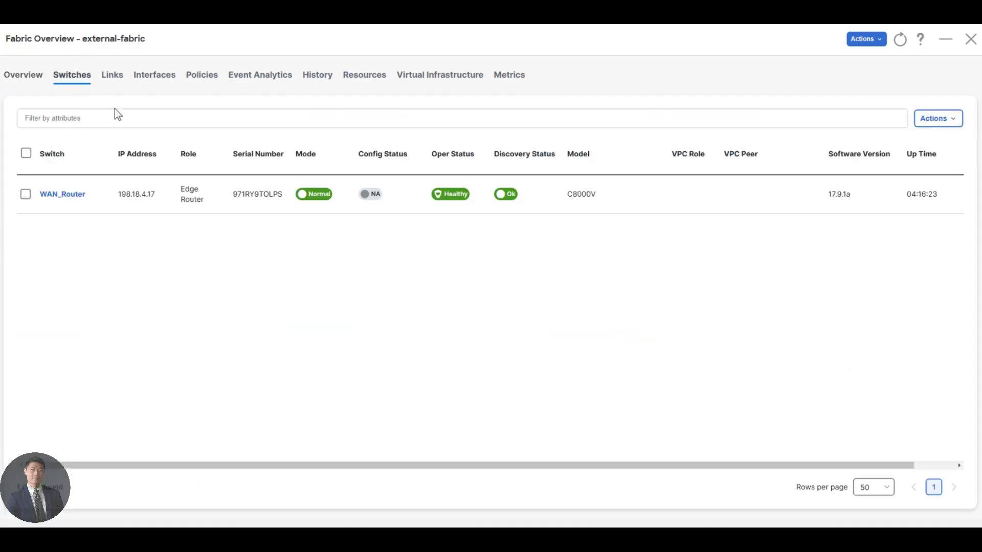
click(26, 195)
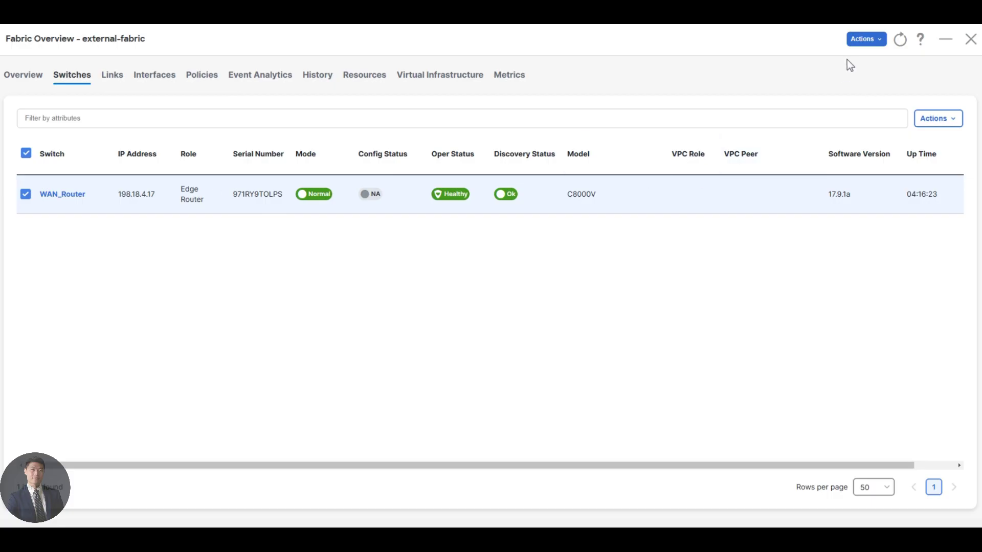
click(861, 42)
Step: Recalculate and deploy external-fabric, confirm the 0-line preview, and return to the Fabrics list
click(853, 97)
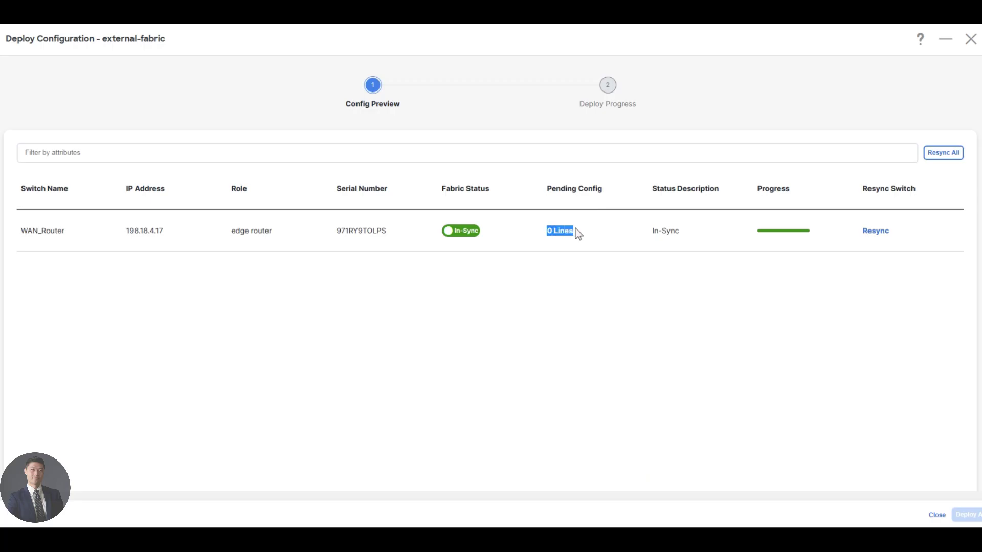
click(580, 265)
click(936, 515)
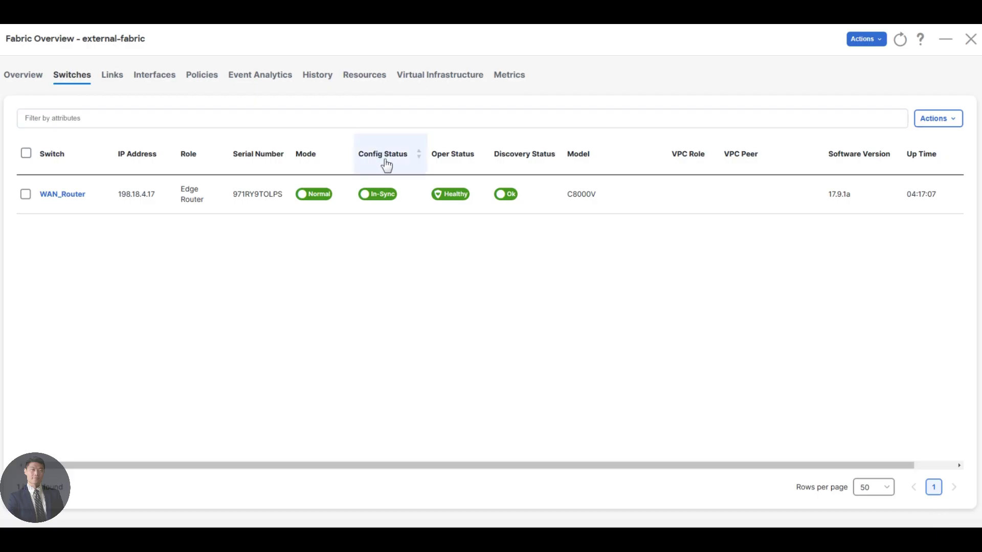
mouse_move(379, 203)
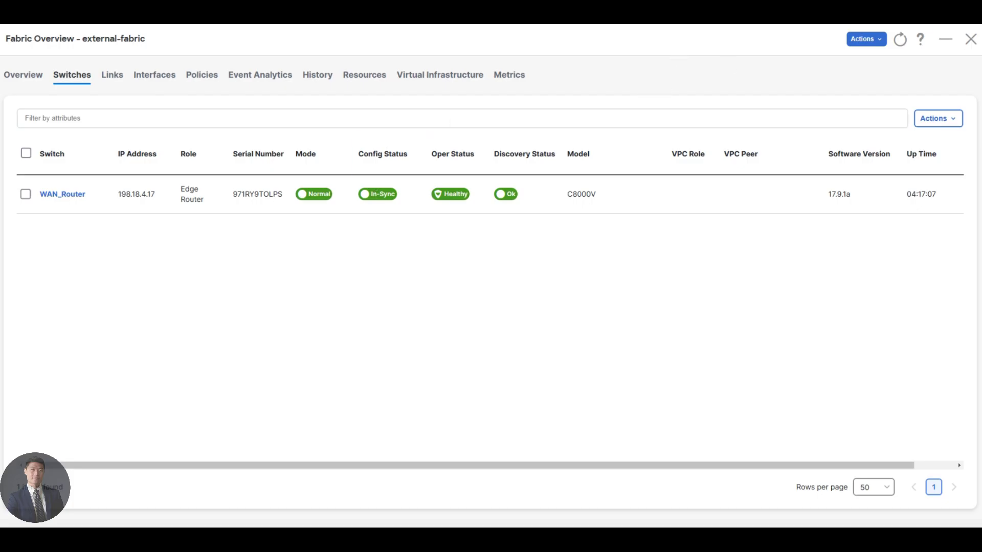
click(971, 40)
Step: Open the xvlan-evpn-fabric topology and show Spine-2's details, with Minor health and 57 alarms
mouse_move(36, 130)
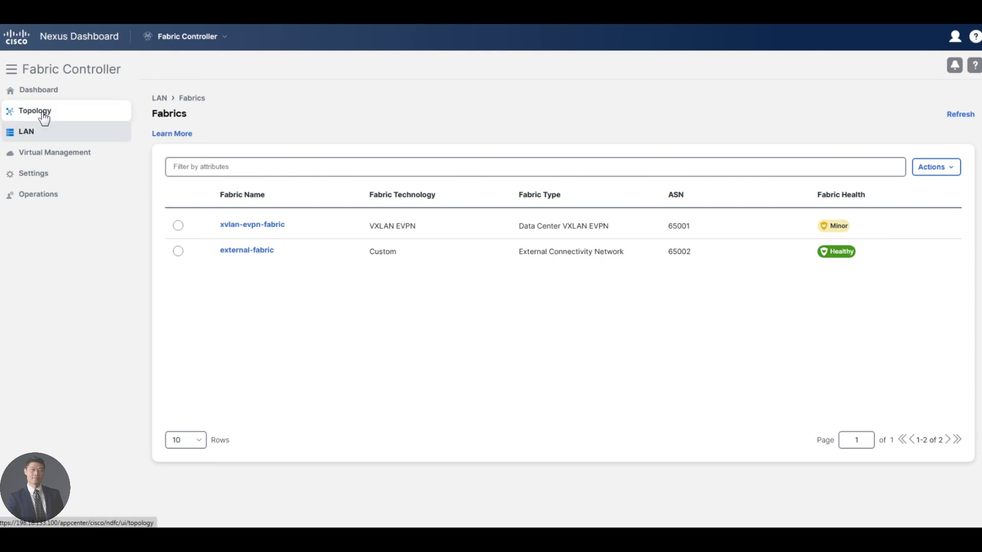
click(44, 116)
mouse_move(77, 127)
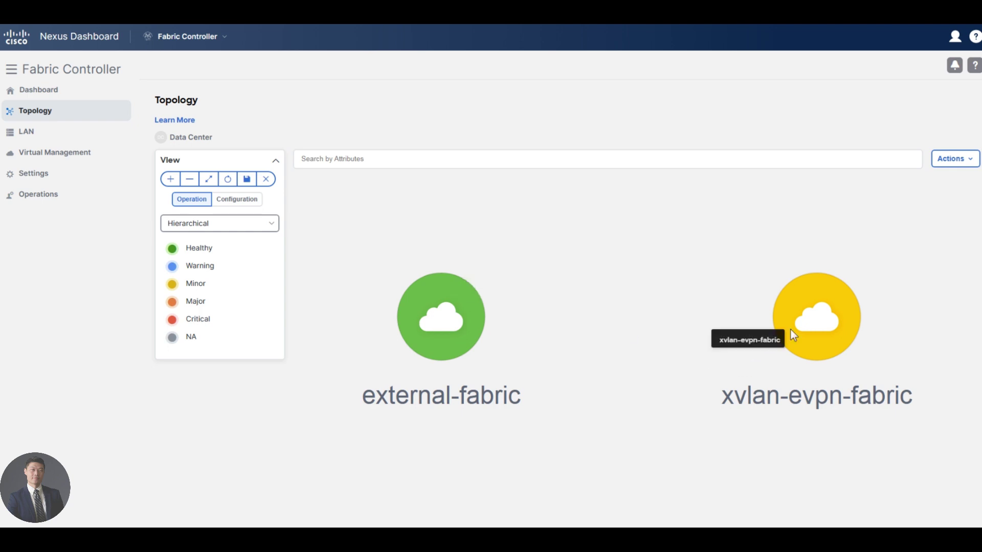
double_click(804, 323)
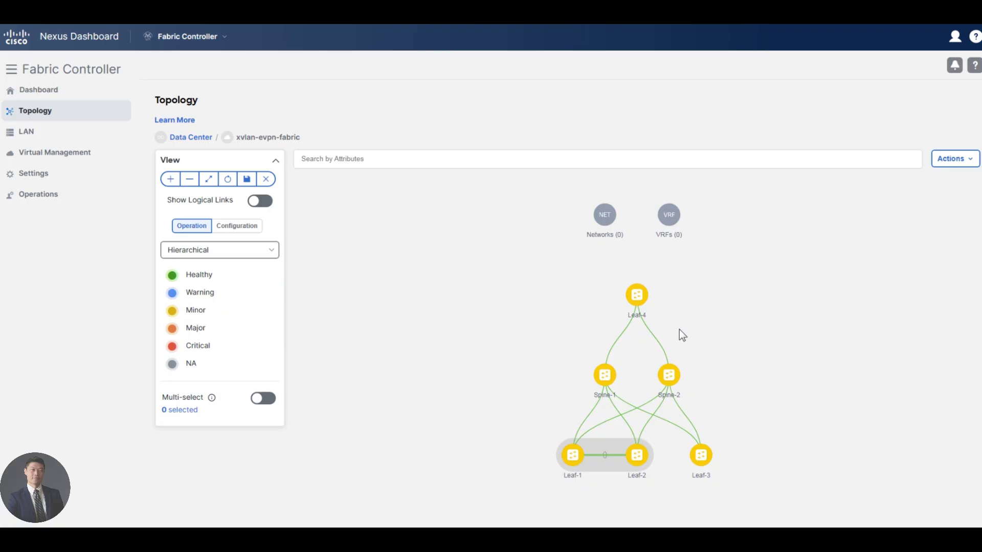
mouse_move(670, 376)
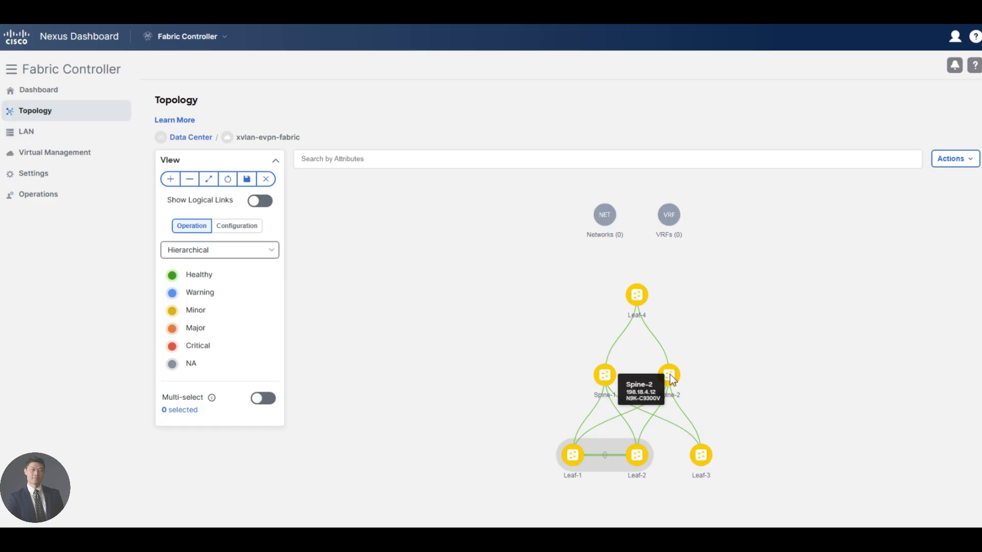
click(670, 374)
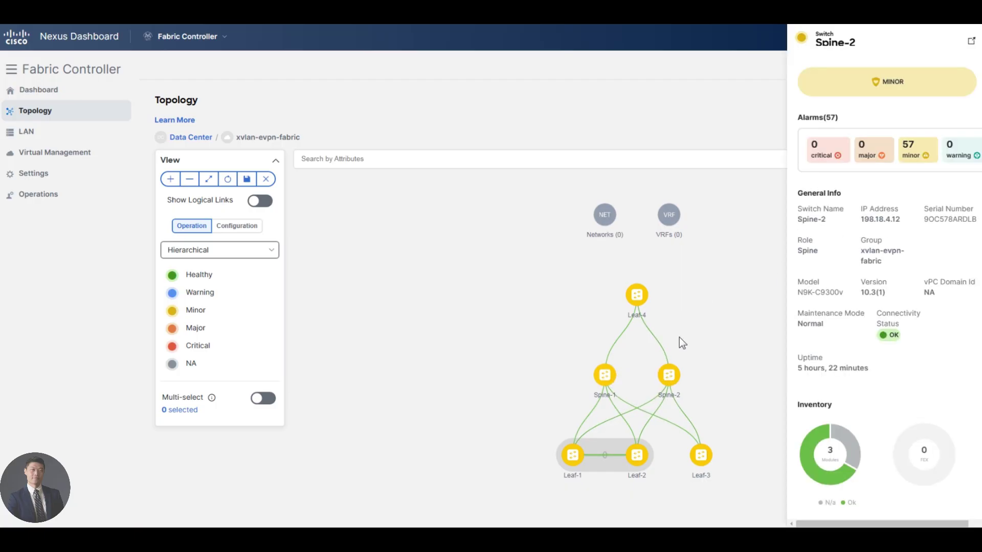
Step: Focus on Spine-2, inspect Leaf-1 and the Leaf-1/Leaf-2 link, and open the vPC Pair Overview
double_click(666, 375)
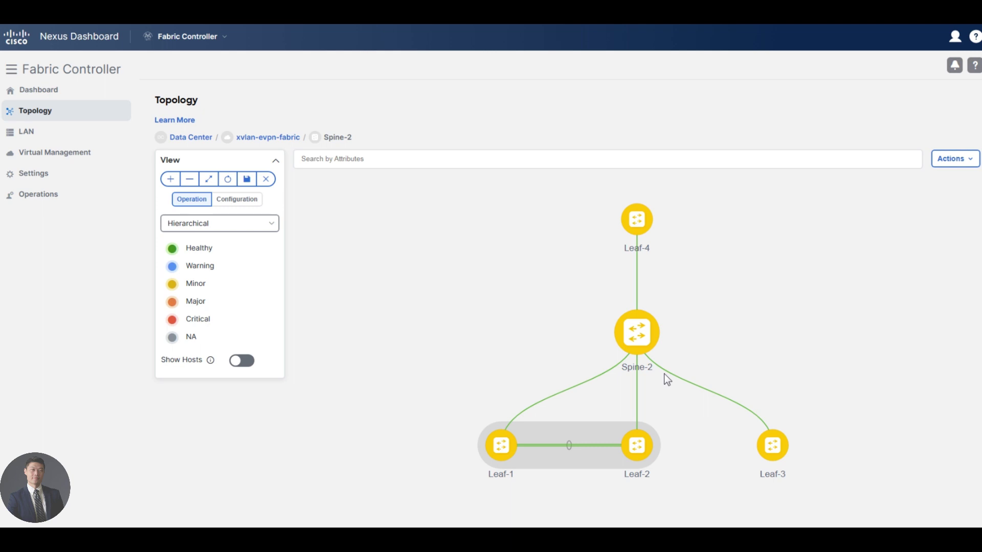
mouse_move(508, 446)
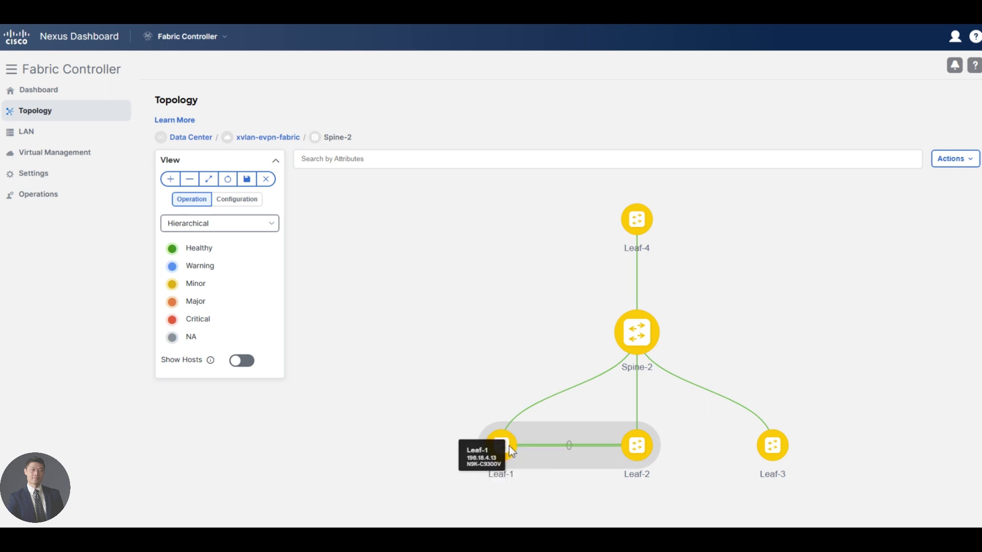
click(509, 447)
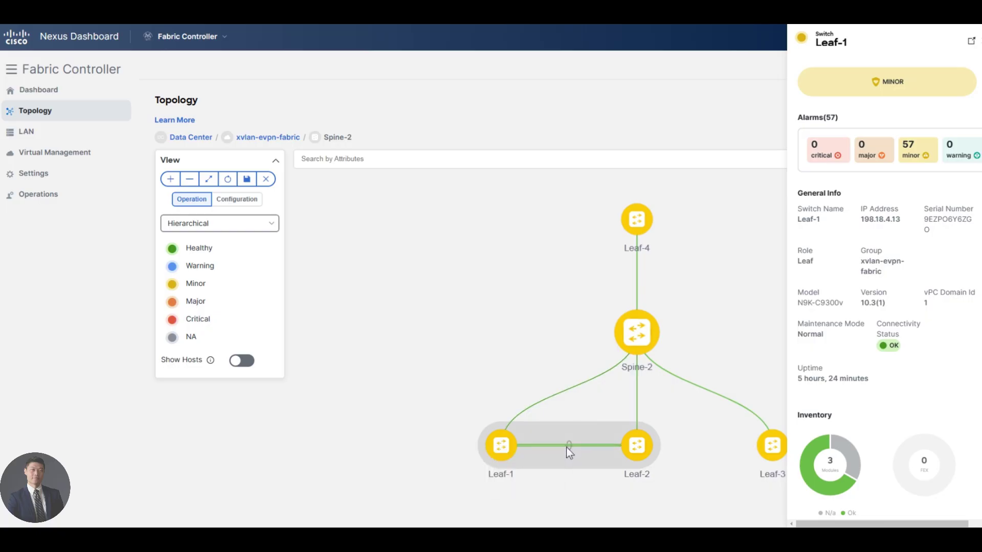
mouse_move(567, 447)
click(568, 444)
click(571, 445)
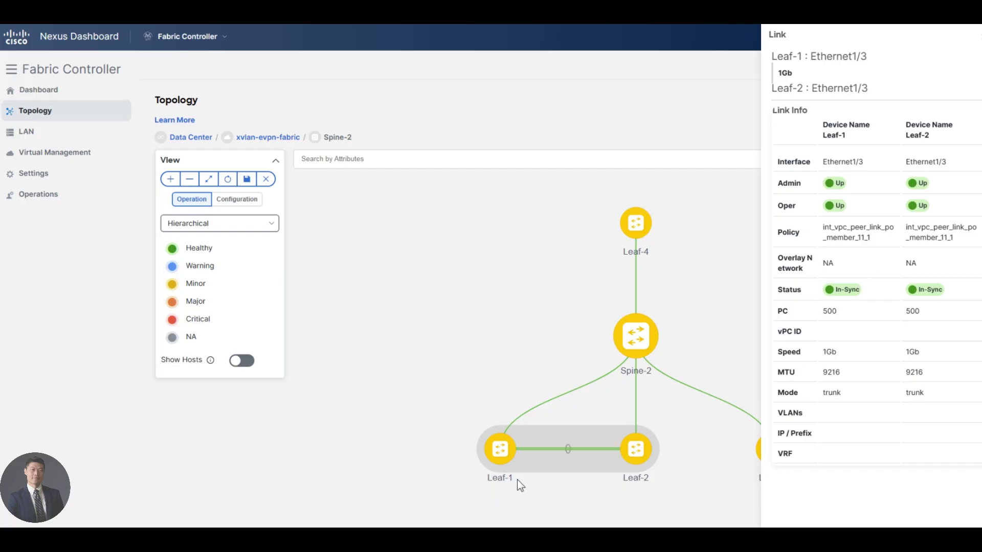
click(567, 447)
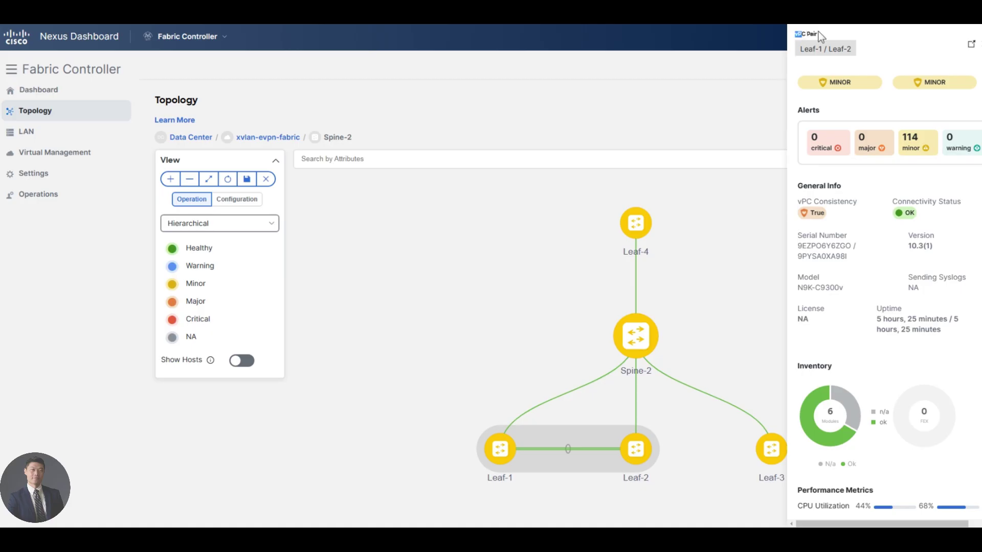
click(971, 45)
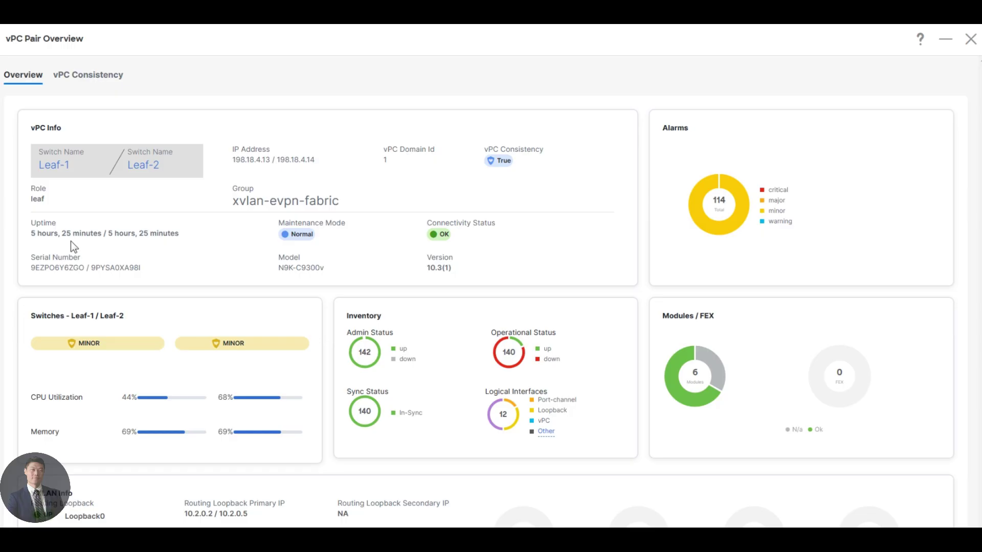
Step: Review vPC consistency, peer-link details and keep-alive status, then close the vPC Pair Overview
scroll(299, 352, down, 3)
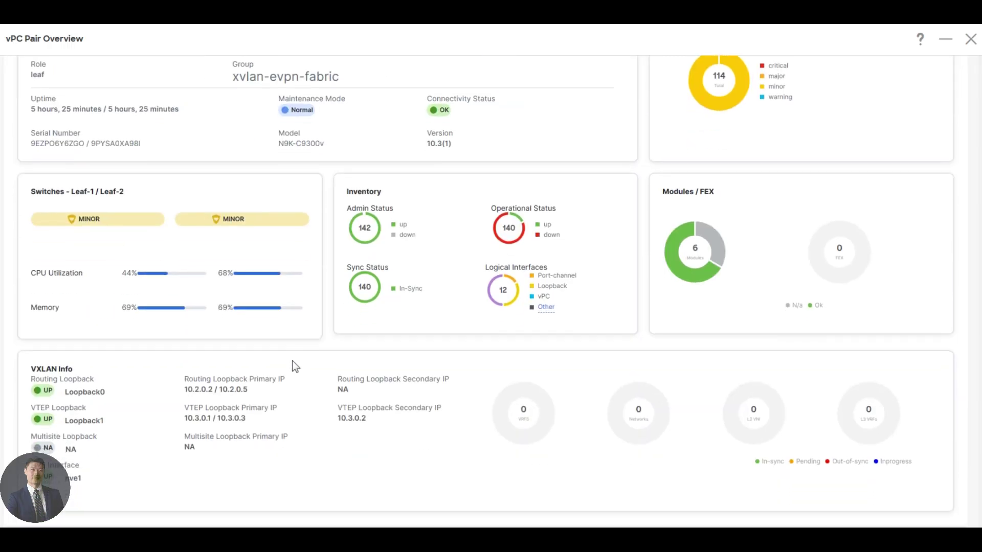
scroll(292, 362, up, 3)
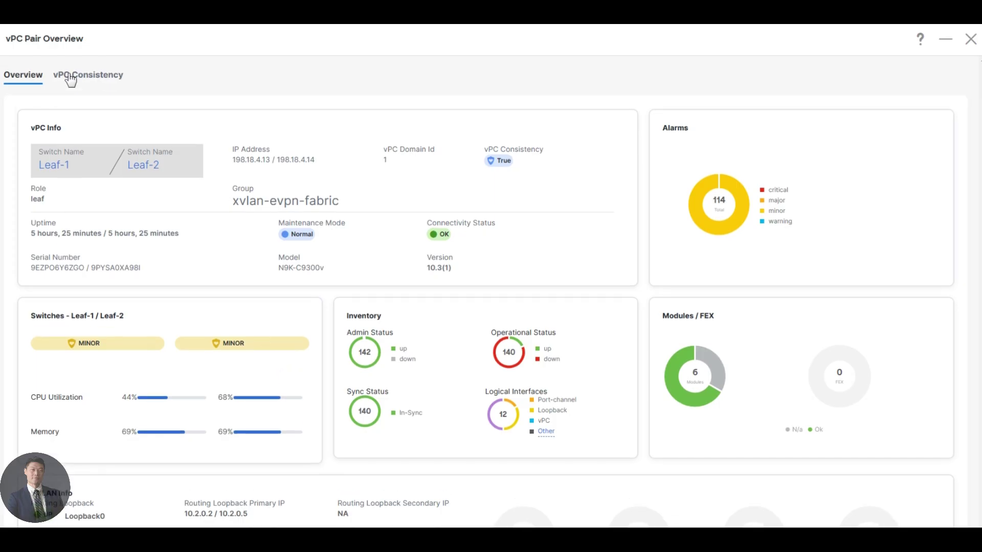
click(70, 77)
click(38, 130)
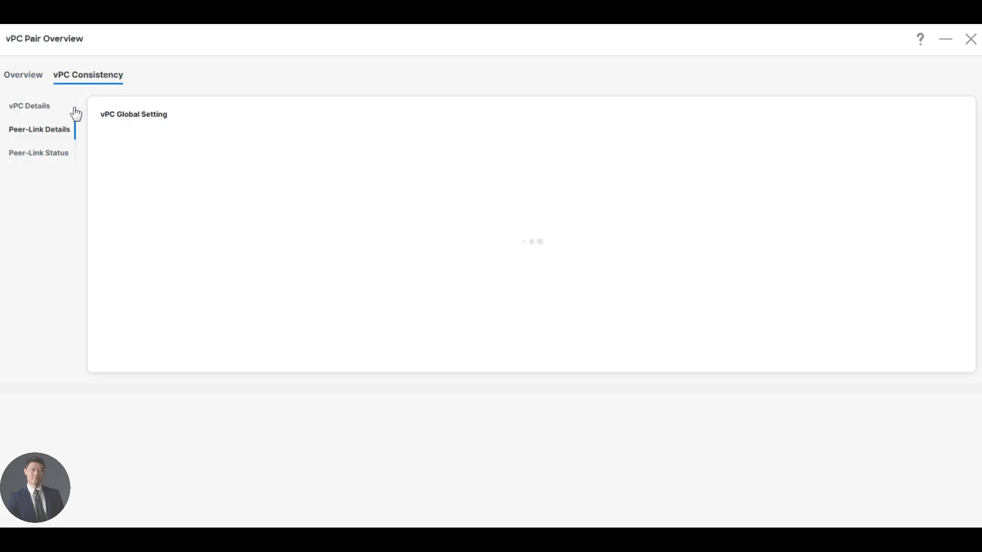
click(35, 106)
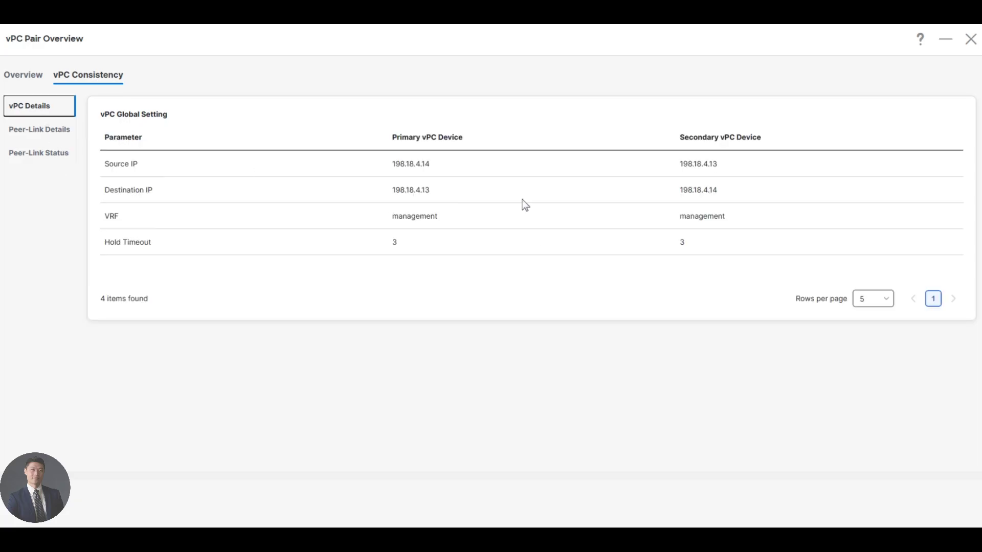
click(32, 132)
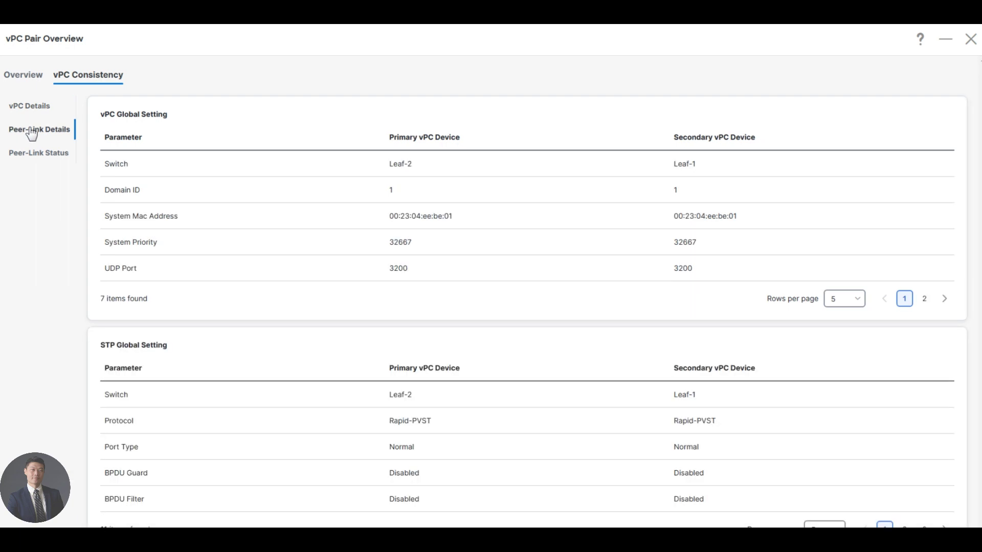
click(50, 162)
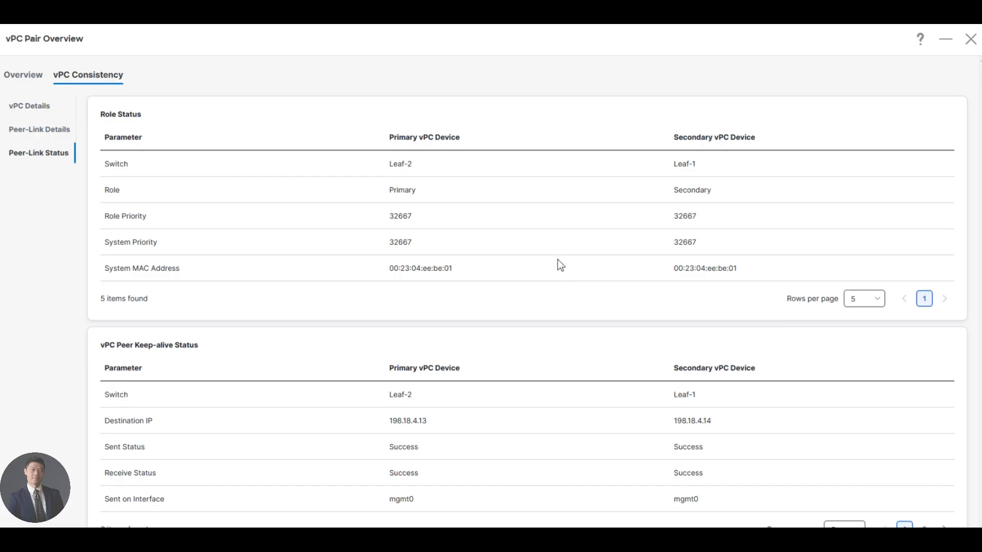
scroll(563, 407, down, 1)
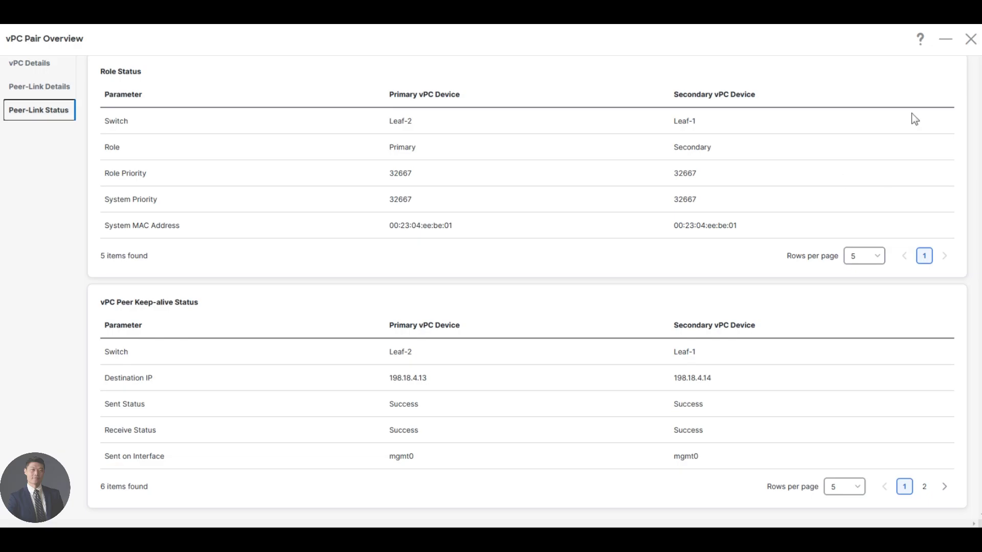
click(971, 40)
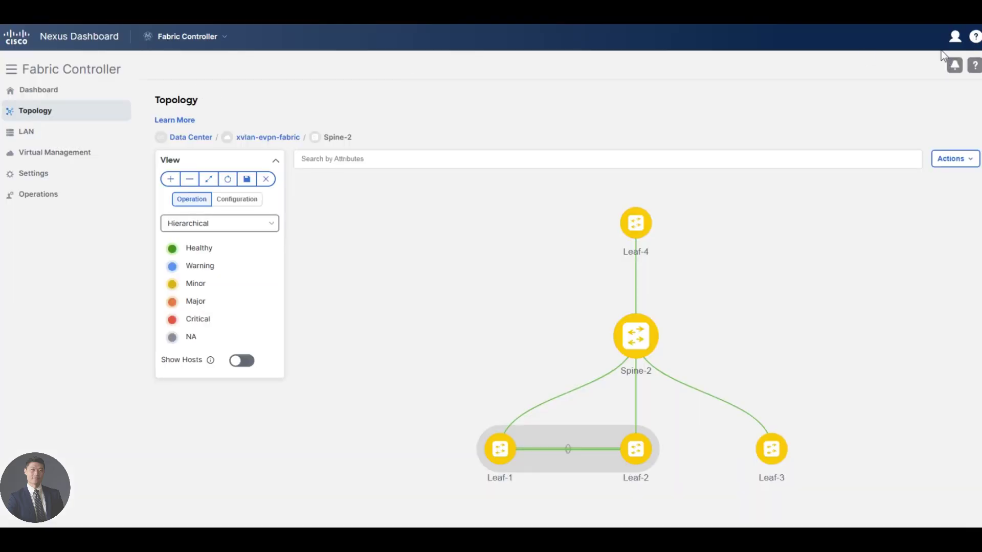
Step: From LAN > Fabrics, open xvlan-evpn-fabric and choose Actions > Edit Fabric
mouse_move(30, 134)
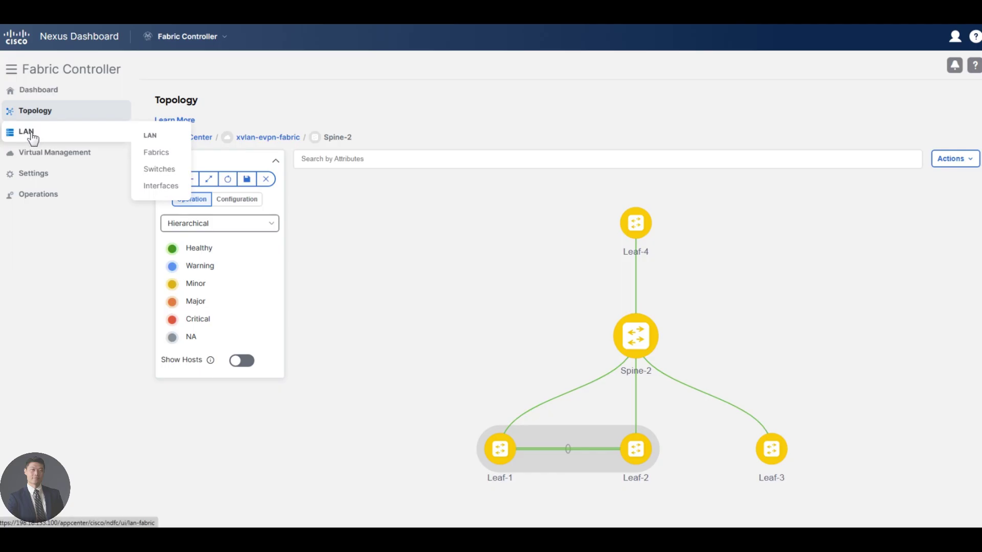
click(154, 156)
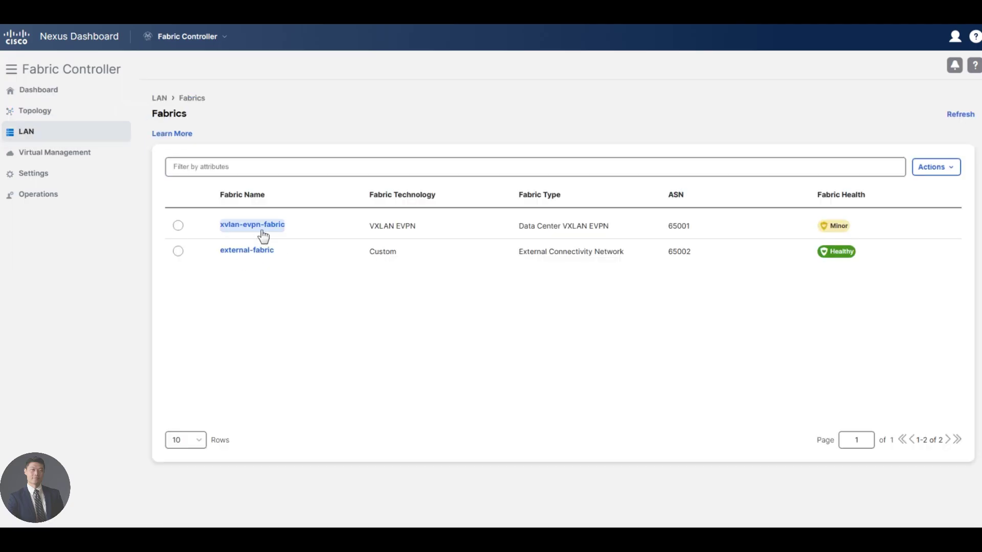
click(260, 227)
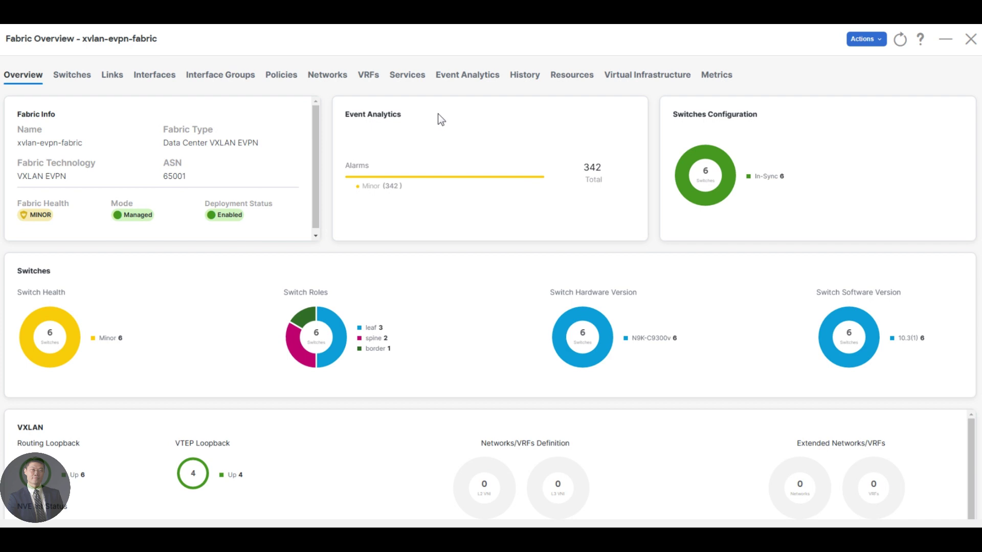
click(866, 39)
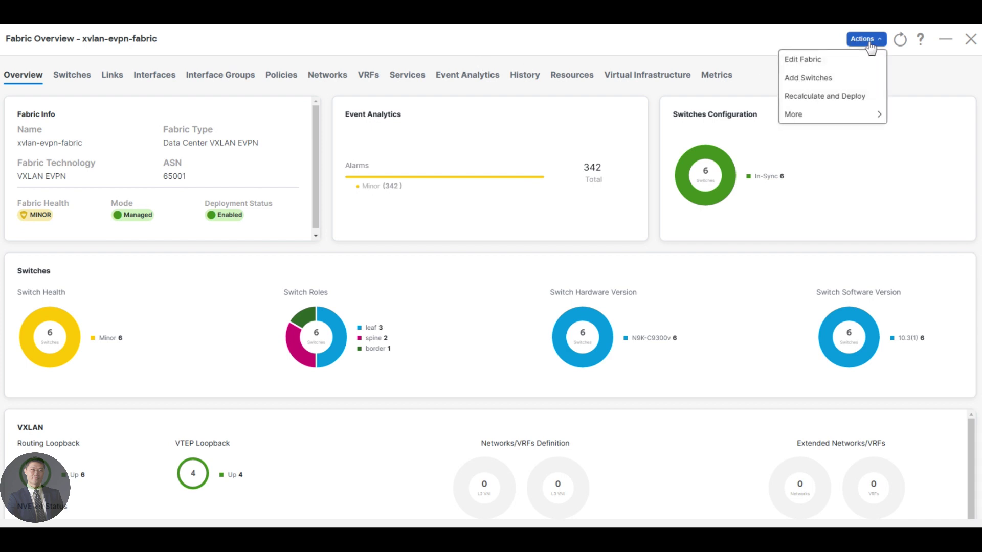
mouse_move(841, 119)
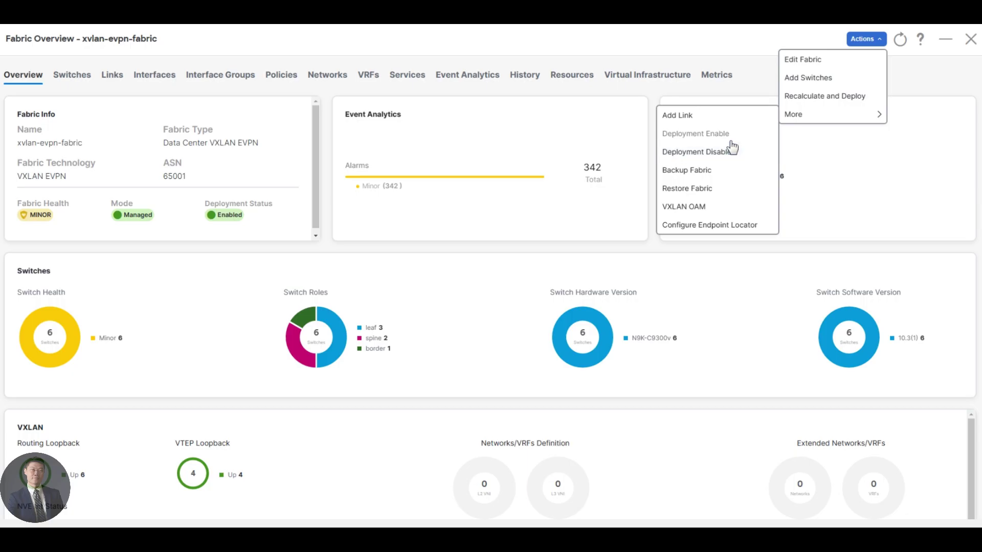
click(806, 65)
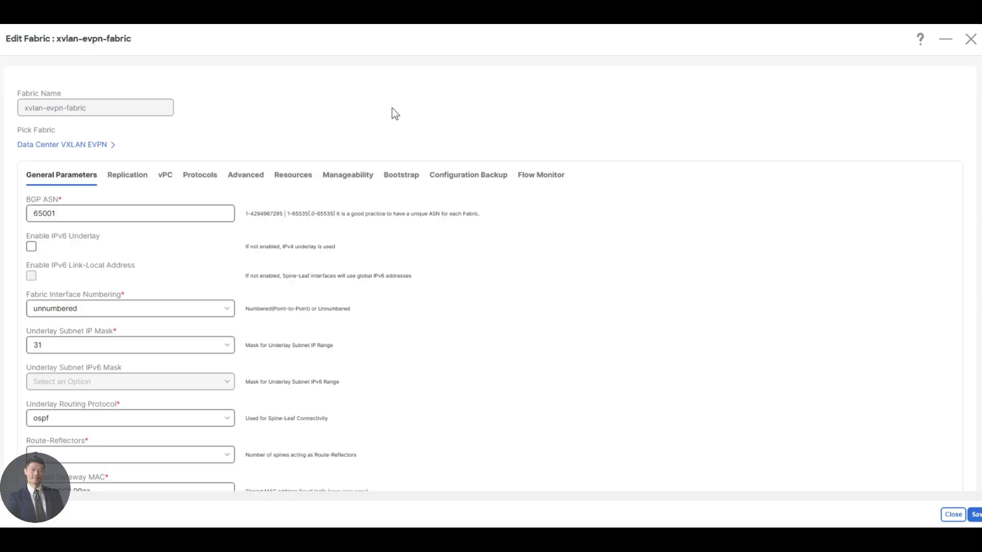
Step: On the Bootstrap tab, enable Bootstrap and the Local DHCP Server using DHCPv4
click(401, 175)
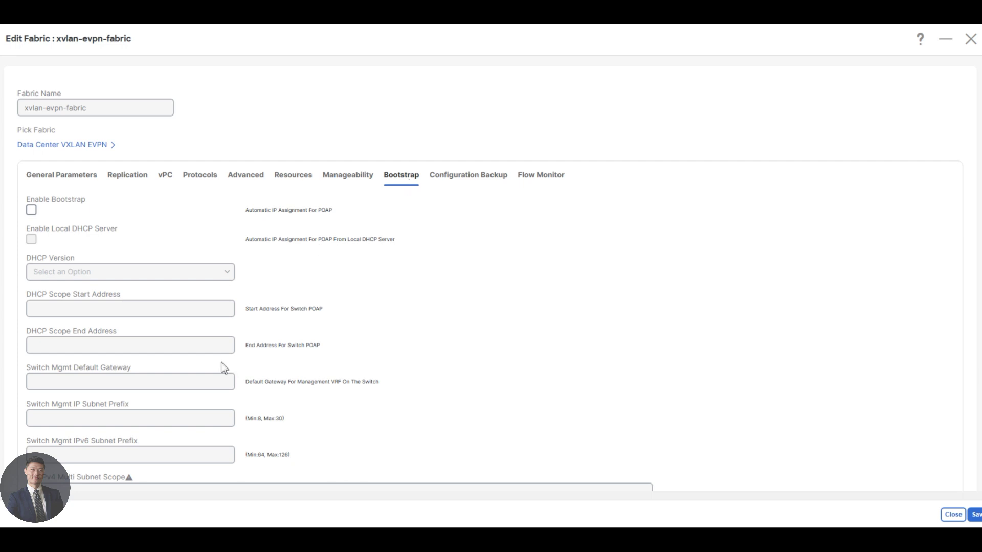
click(31, 210)
click(32, 238)
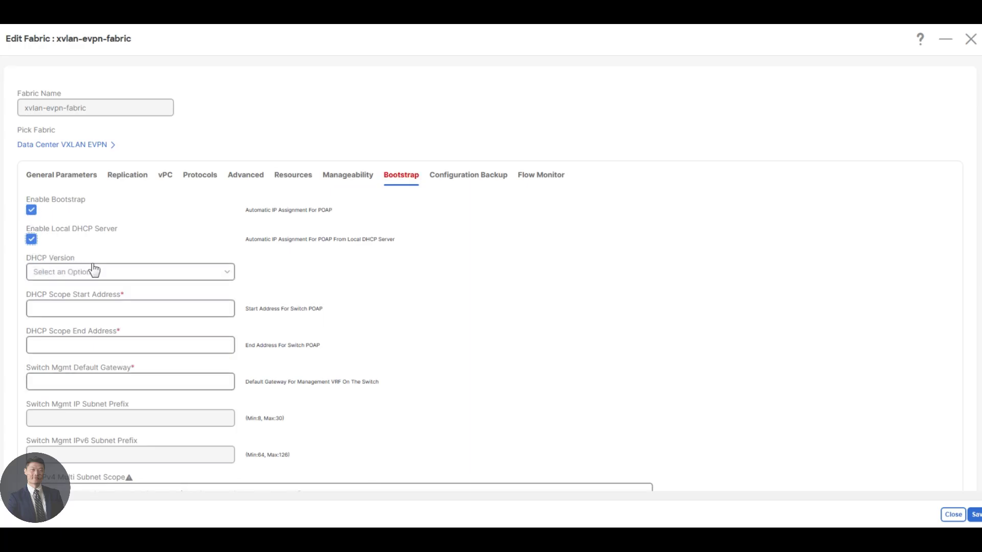
click(94, 271)
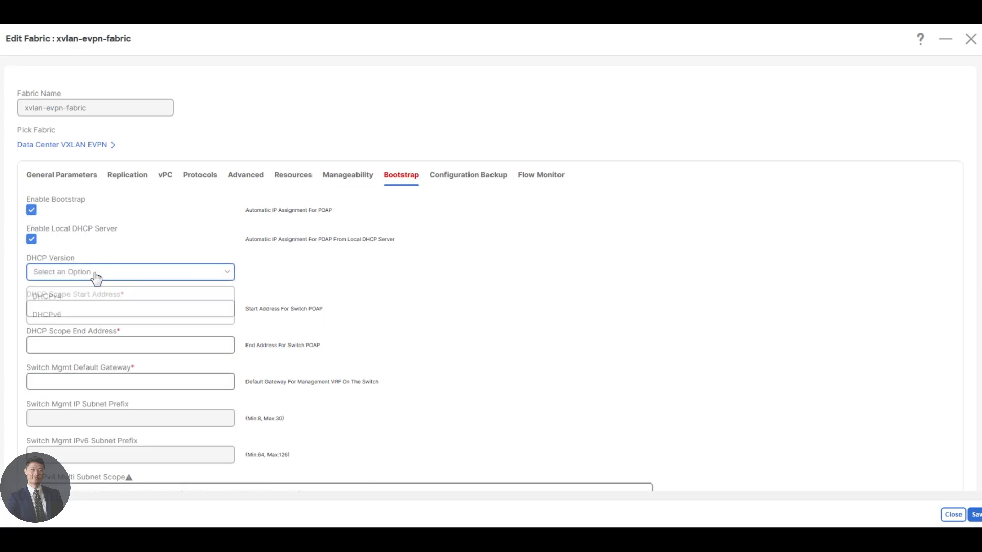
click(79, 304)
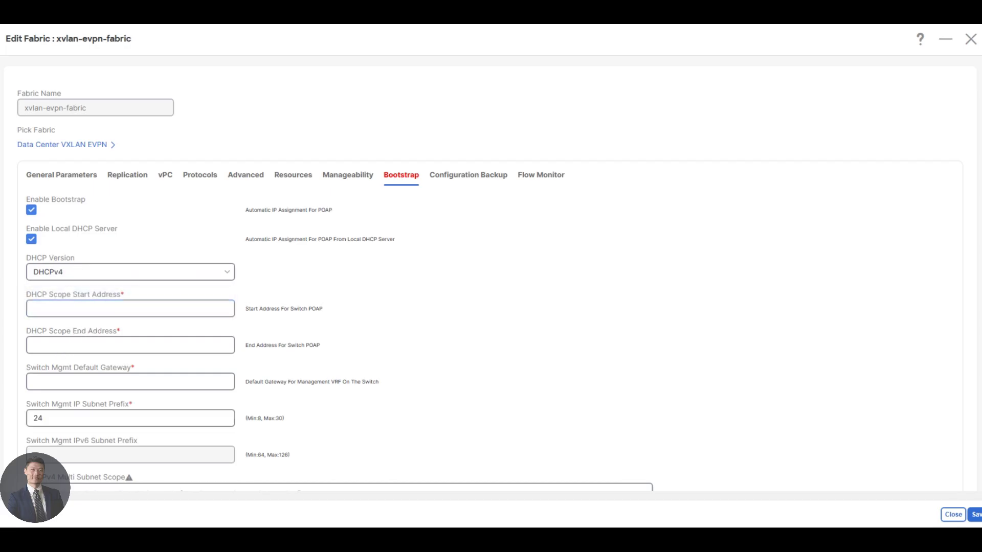
Step: Scroll down to the Bootstrap Freeform Config field and place the cursor in it
scroll(82, 381, down, 1)
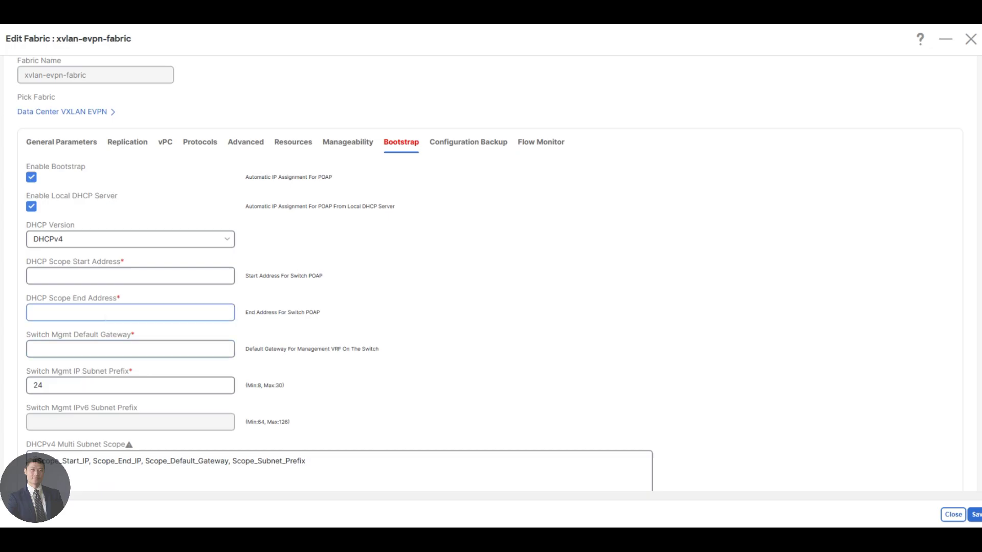
scroll(81, 381, down, 5)
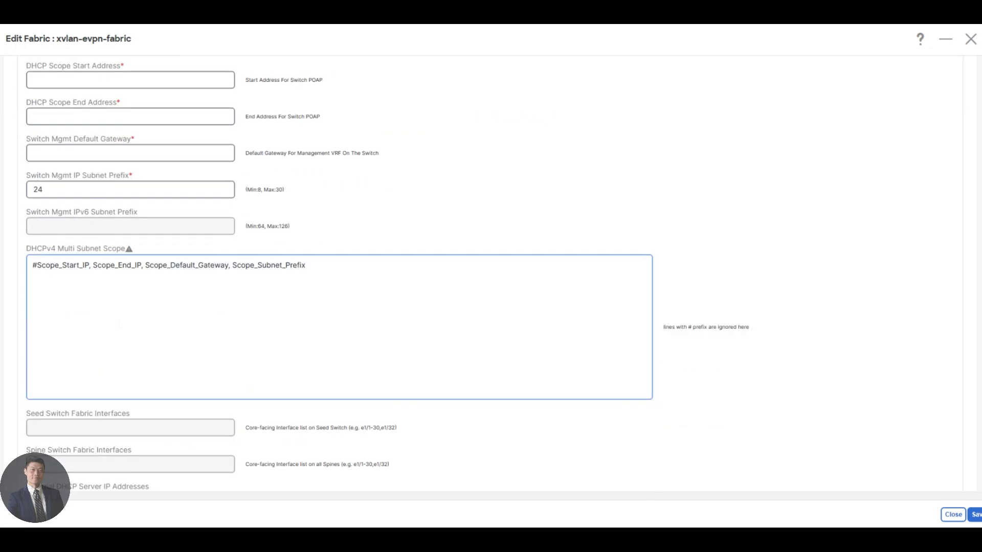
scroll(123, 325, down, 9)
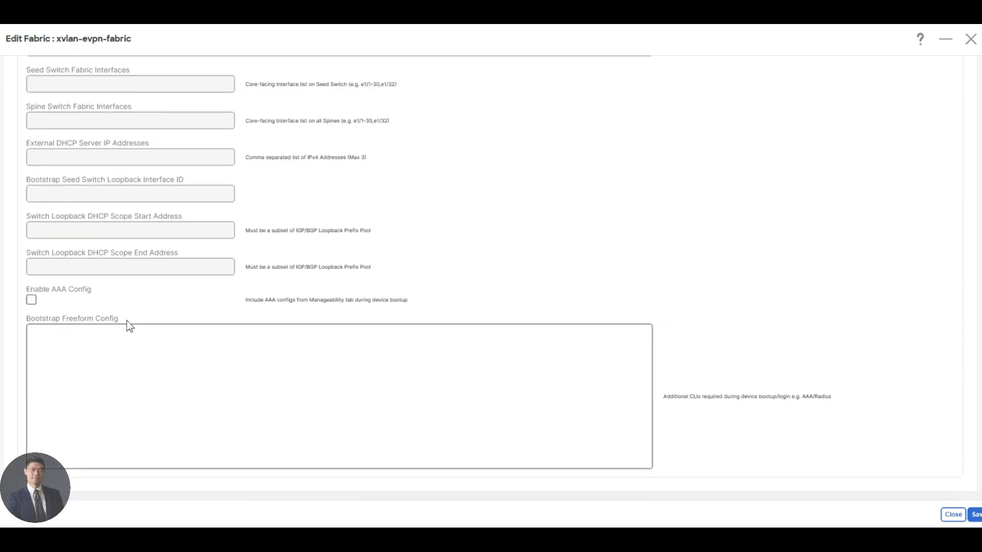
click(128, 329)
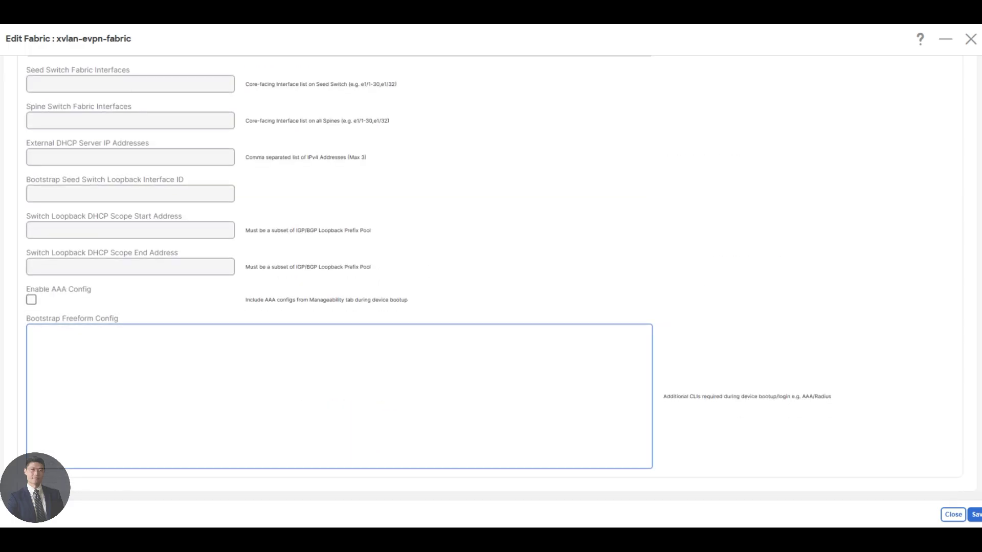